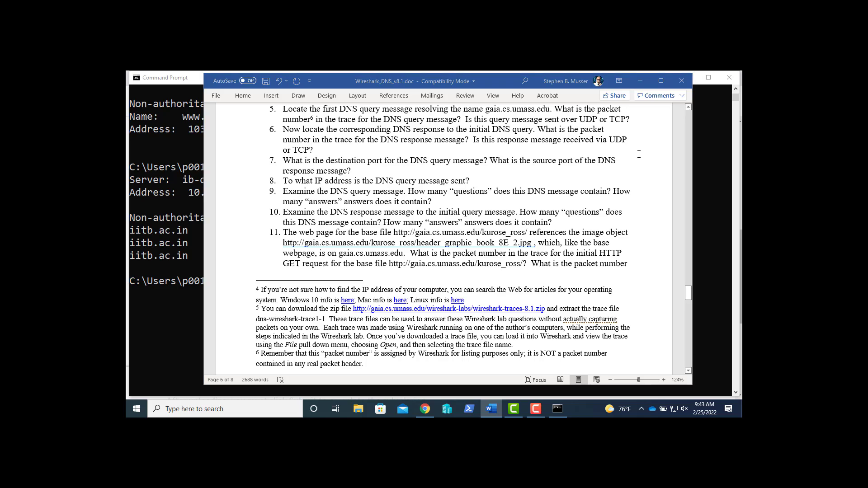
# Launch Wireshark and open the capture file dns-wireshark-trace1-1.pcapng from the wireshark-traces-8.1 folder.
pyautogui.press('super')
pyautogui.write('wires')
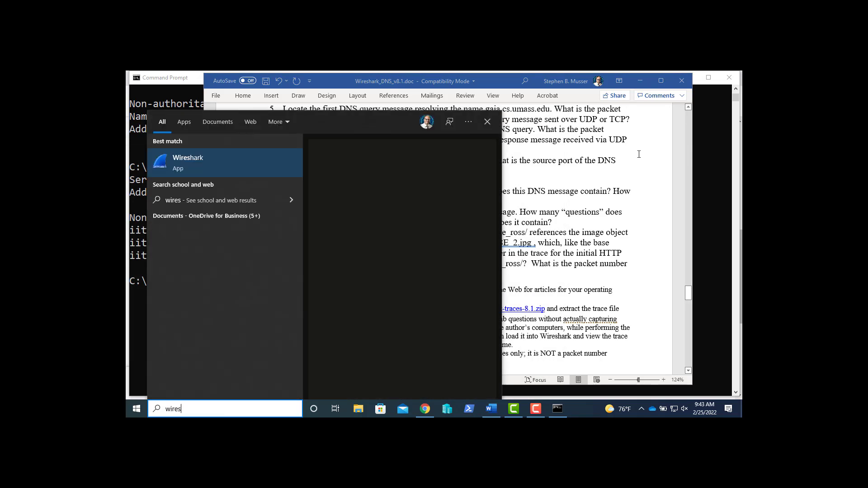
pyautogui.press('Escape')
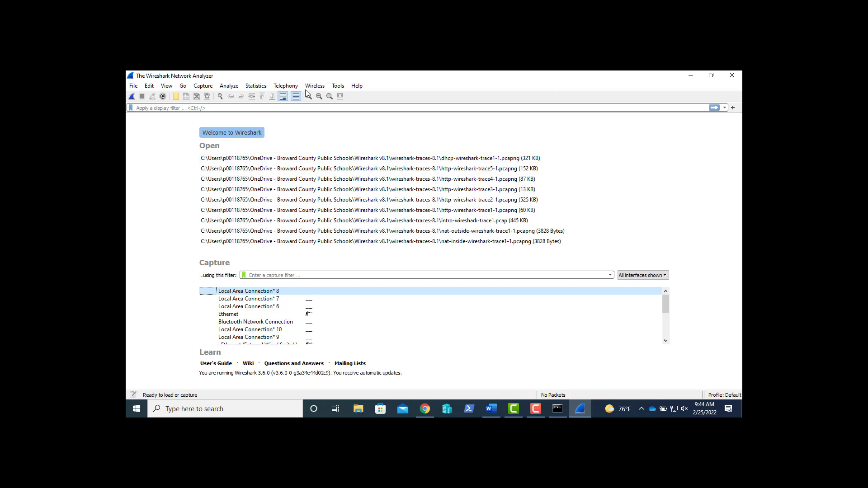
pyautogui.click(134, 86)
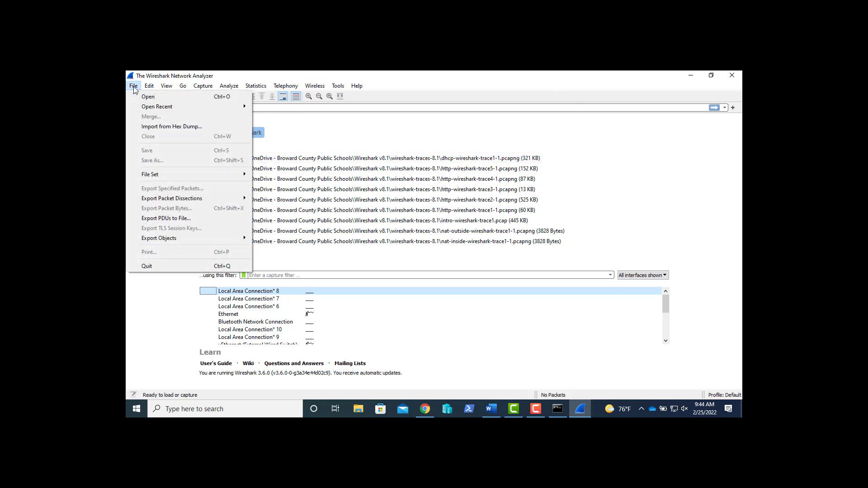
pyautogui.click(139, 97)
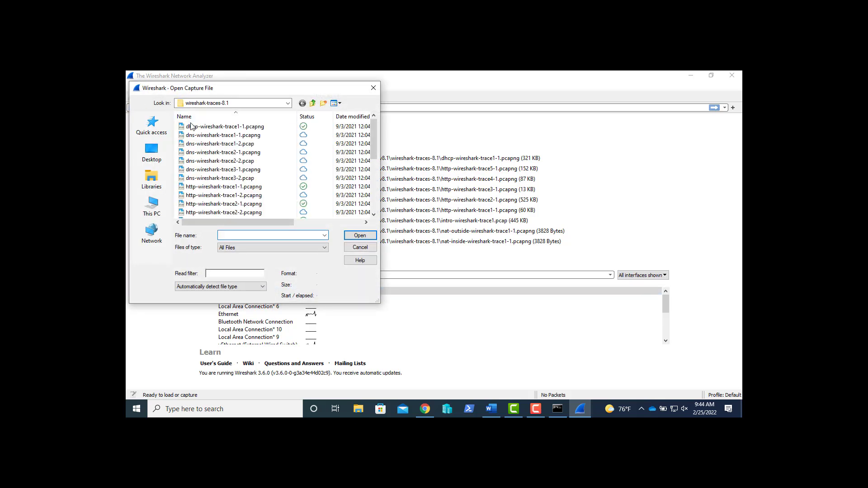
pyautogui.click(209, 135)
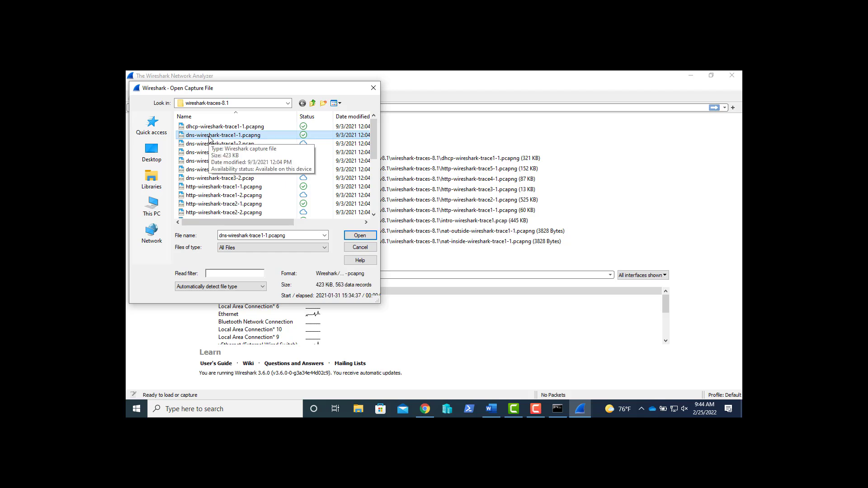
pyautogui.click(361, 236)
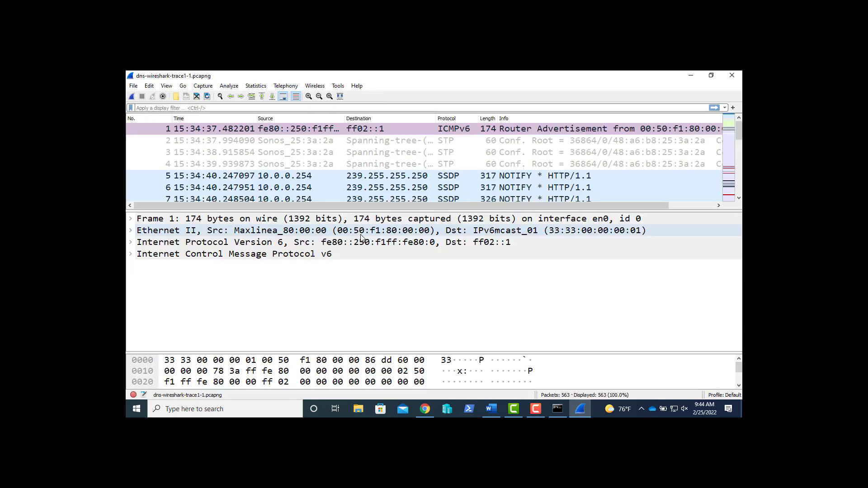
# Review the lab questions from number 5 onward in Word, and filter the trace in Wireshark by dns.
pyautogui.hotkey('alt', 'Tab')
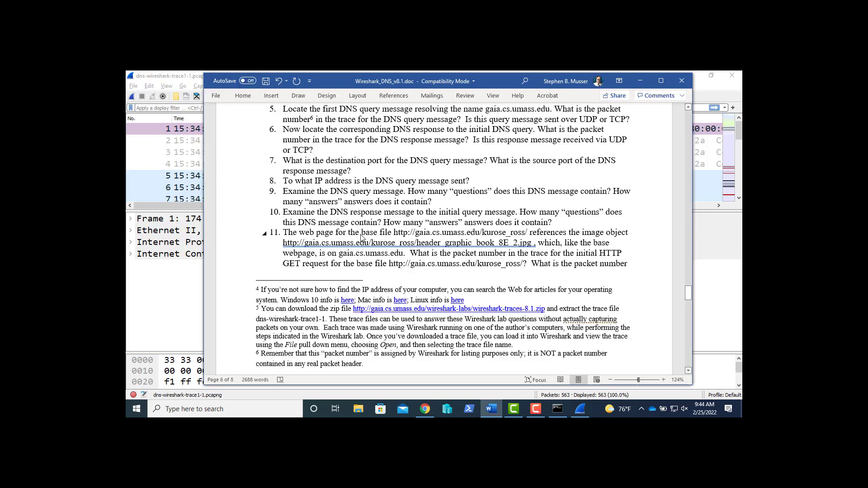
pyautogui.scroll(3, 361, 235)
pyautogui.scroll(3, 361, 234)
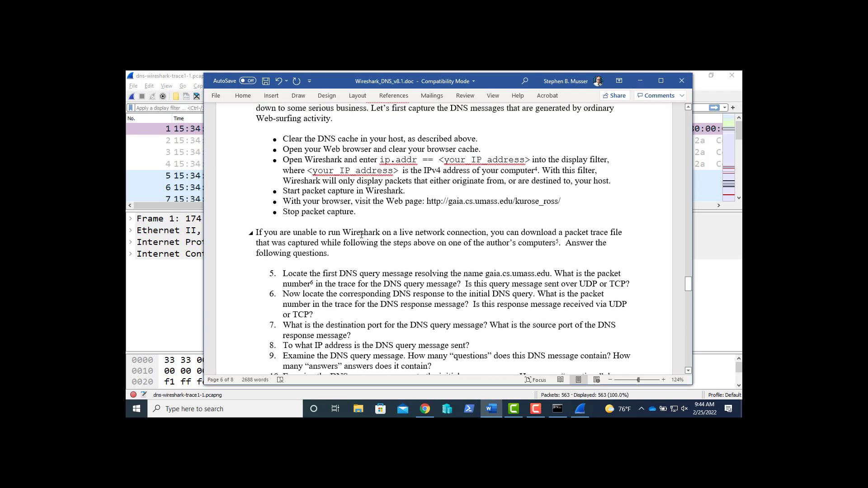
pyautogui.scroll(-1, 361, 235)
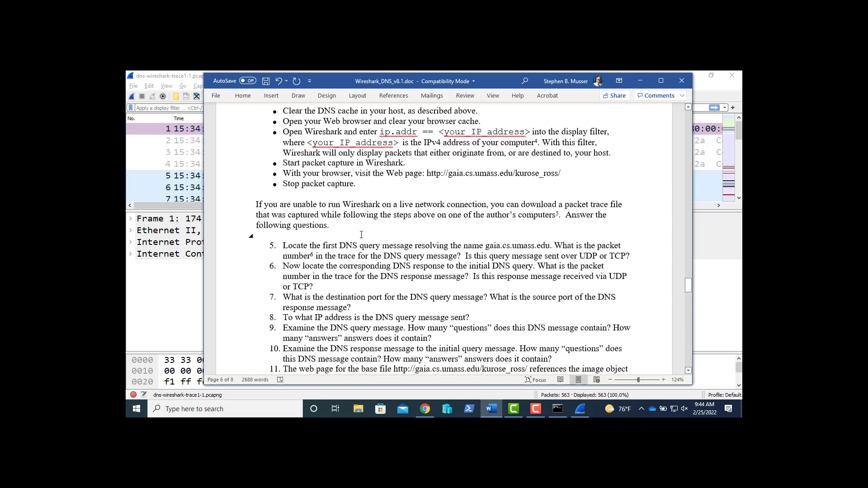
pyautogui.scroll(-2, 361, 235)
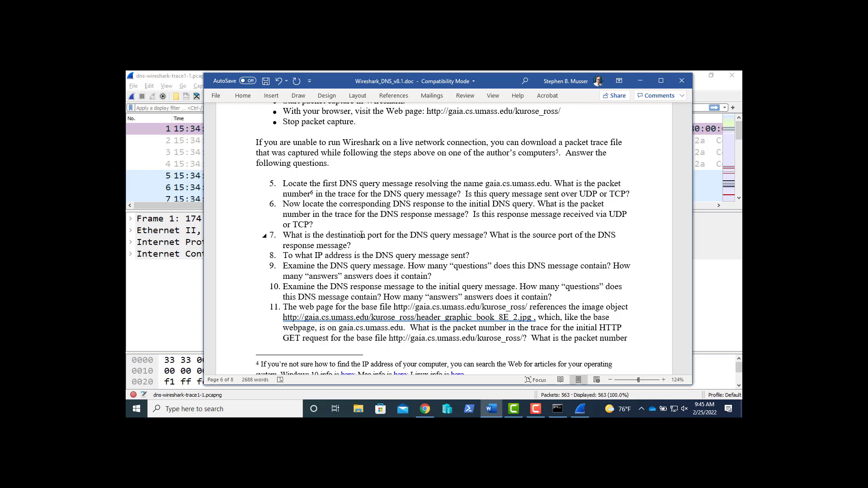
pyautogui.hotkey('alt', 'Tab')
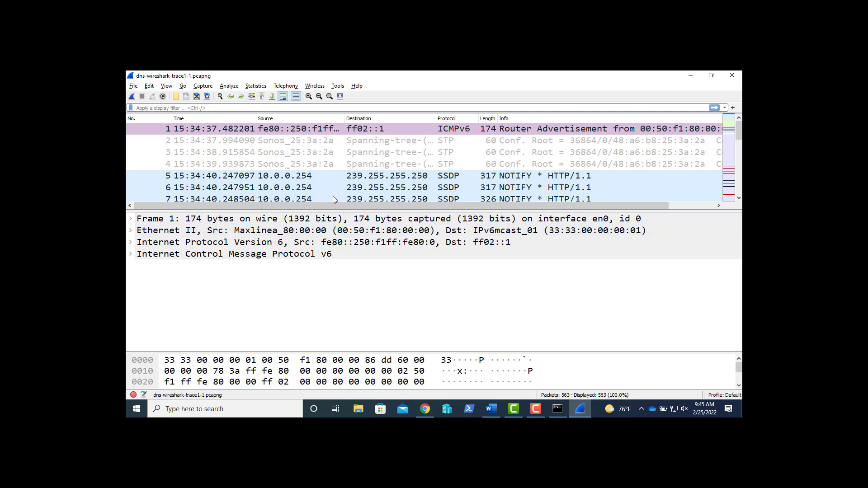
pyautogui.click(152, 109)
pyautogui.write('dns')
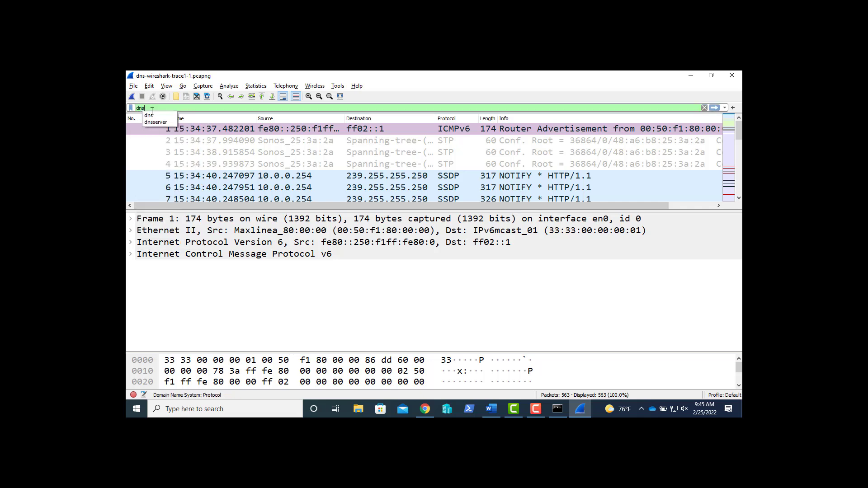
pyautogui.press('Return')
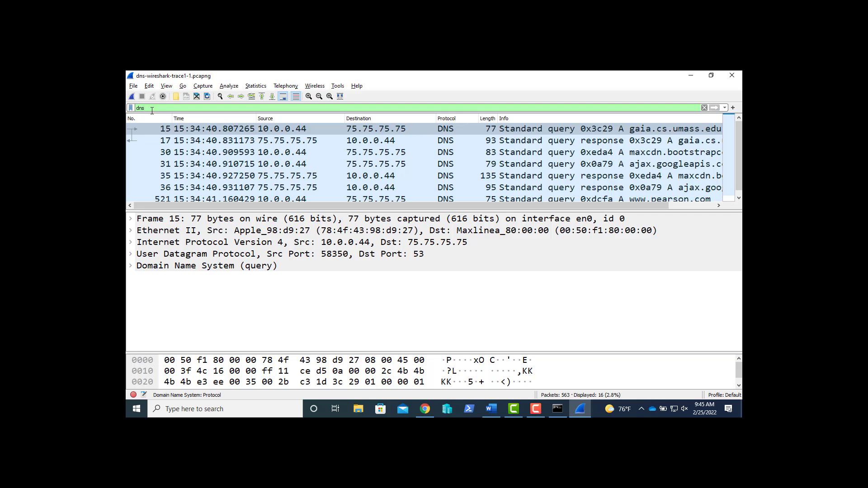
# In the Word lab document, add sub-item a under question 5 with the query's packet number from Wireshark, 15.
pyautogui.hotkey('alt', 'Tab')
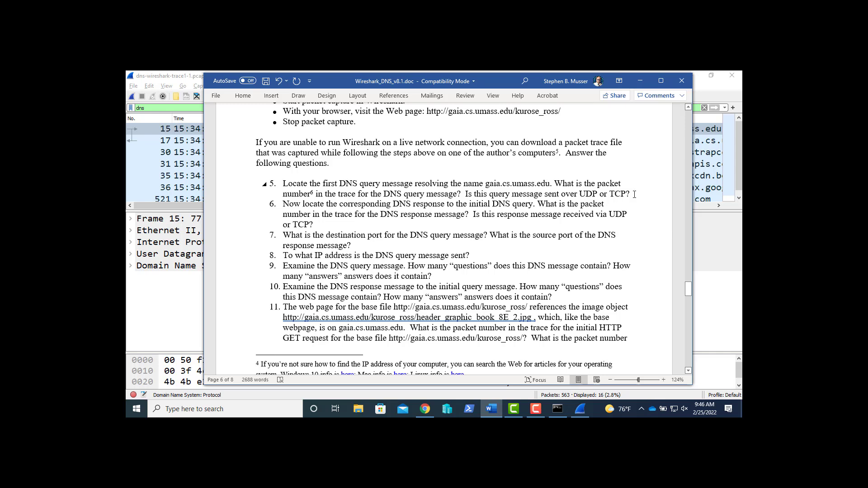
pyautogui.press('Return')
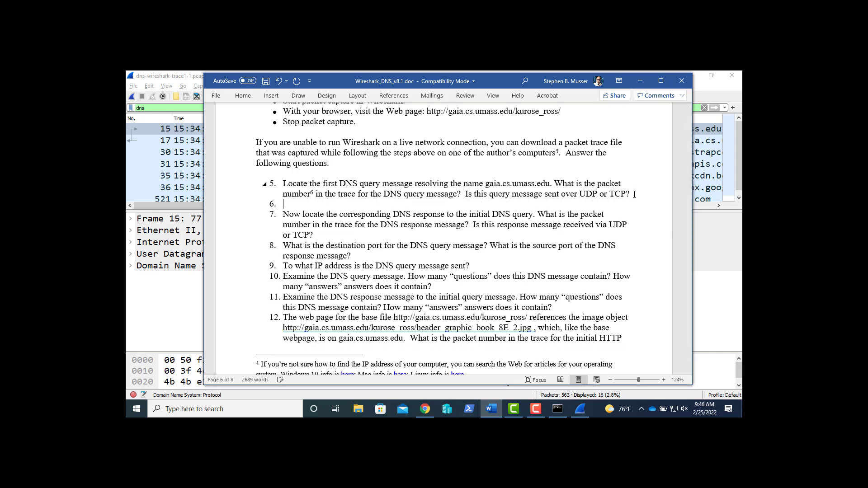
pyautogui.press('Tab')
pyautogui.hotkey('alt', 'Tab')
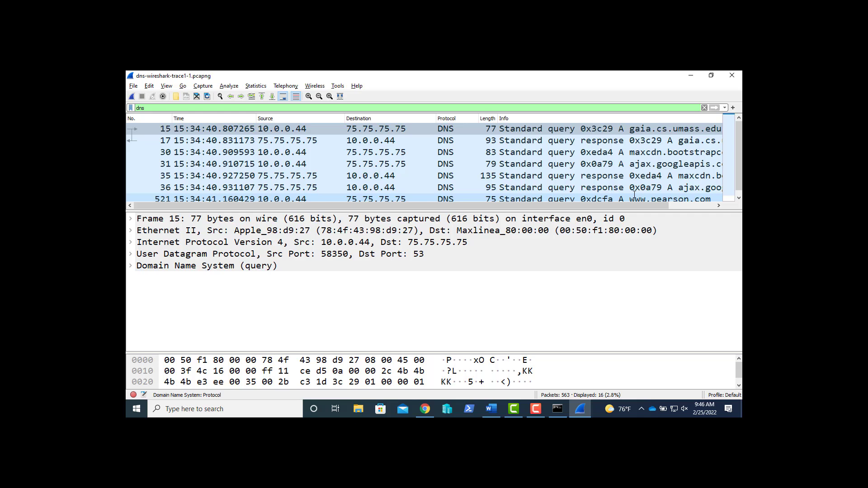
pyautogui.hotkey('alt', 'Tab')
pyautogui.write('15')
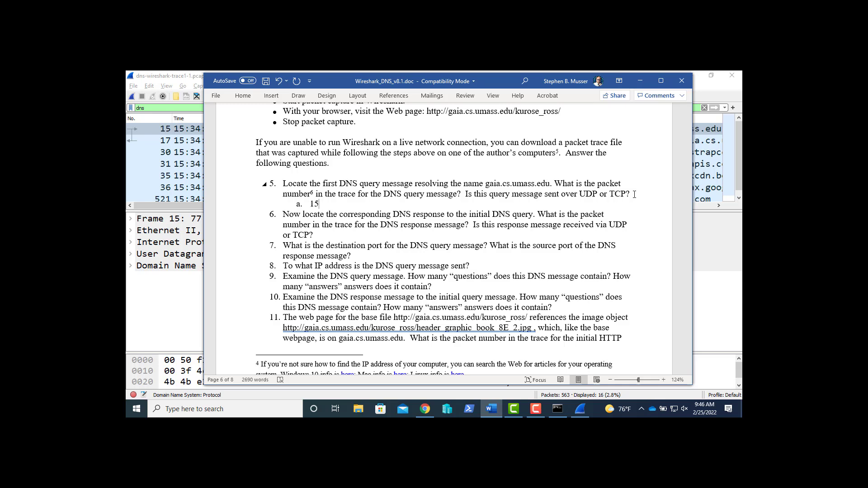
# Check the query's transport protocol in Wireshark and add "UDP User Datagram Protocol" as sub-item b under question 5 in Word.
pyautogui.press('Return')
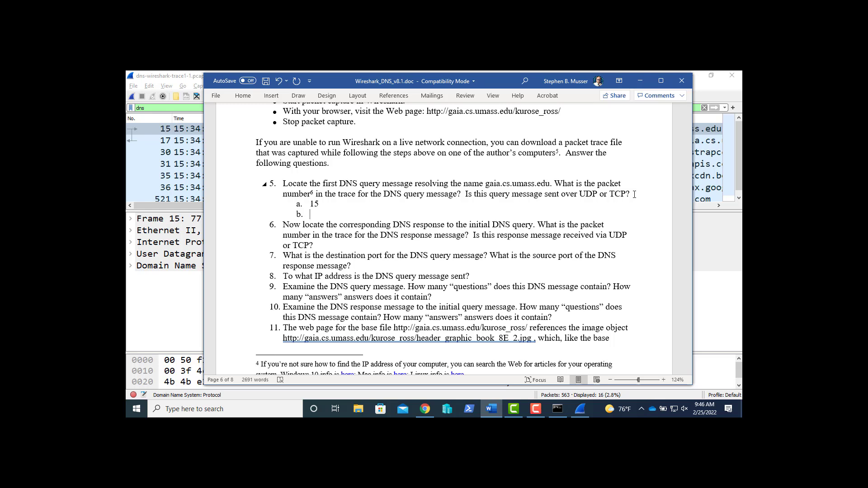
pyautogui.hotkey('alt', 'Tab')
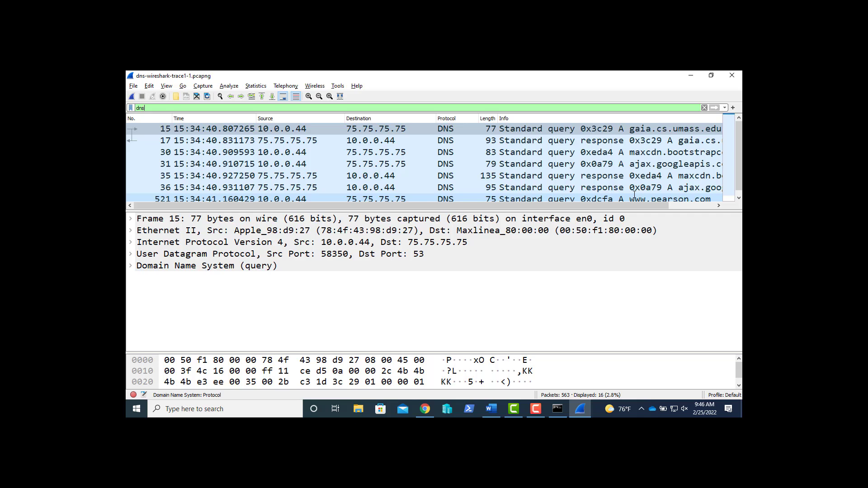
pyautogui.hotkey('alt', 'Tab')
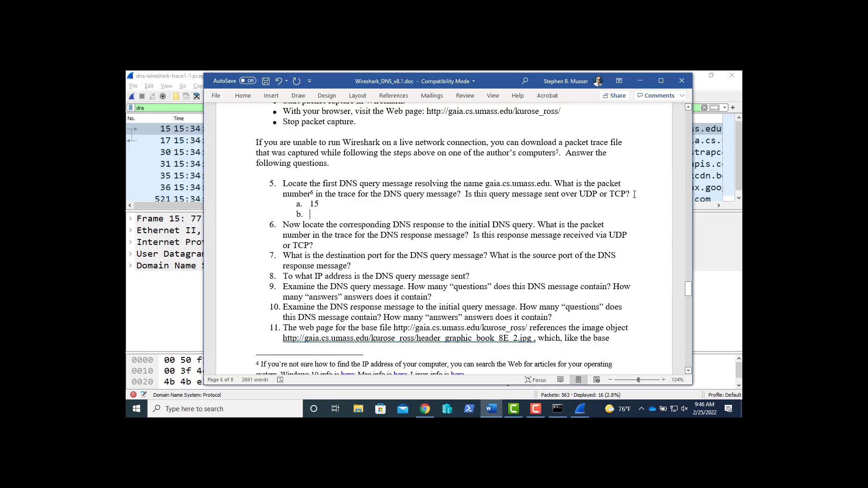
pyautogui.write('UDP')
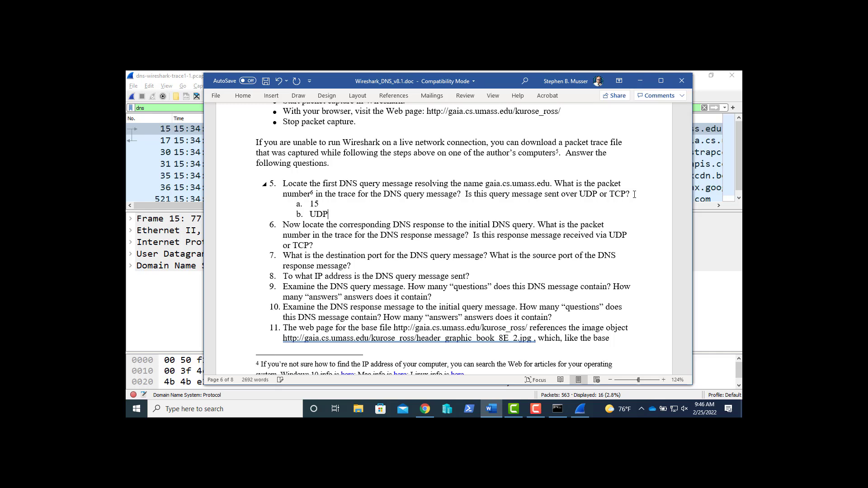
pyautogui.write(' User Datagram Protocol')
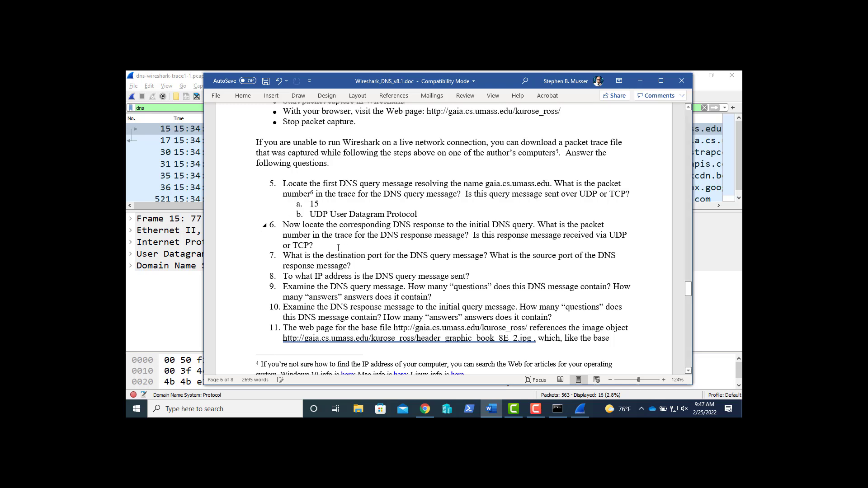
# Look up the matching DNS response in Wireshark and enter packet number 17 as sub-item a under question 6 in Word.
pyautogui.press('Return')
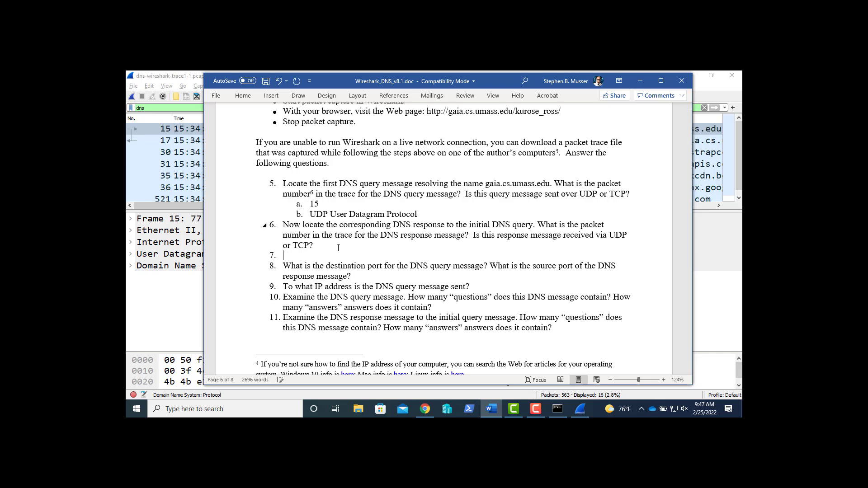
pyautogui.press('Tab')
pyautogui.hotkey('alt', 'Tab')
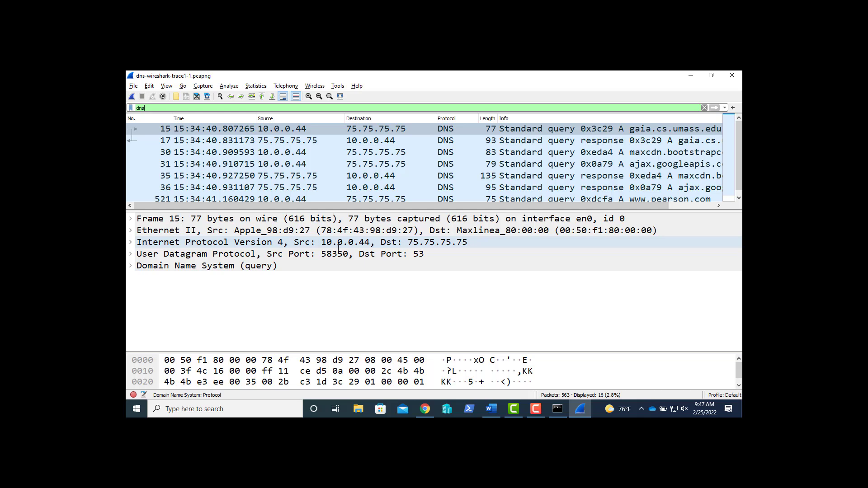
pyautogui.hotkey('alt', 'Tab')
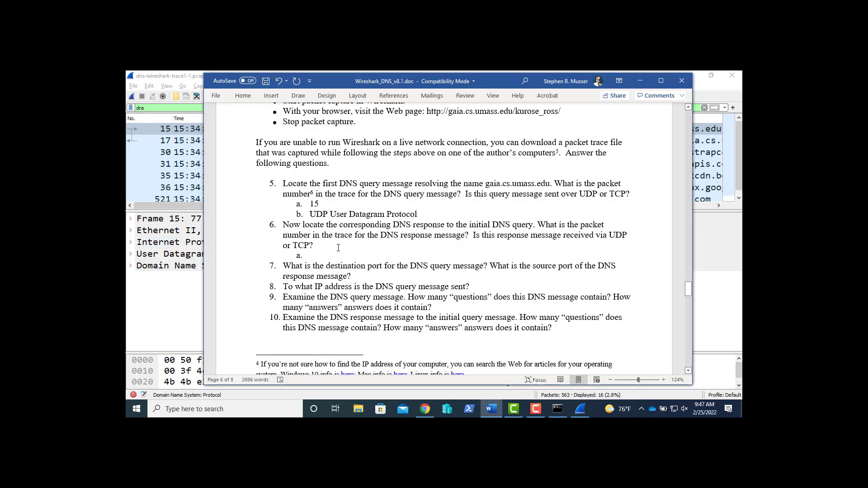
pyautogui.write('17')
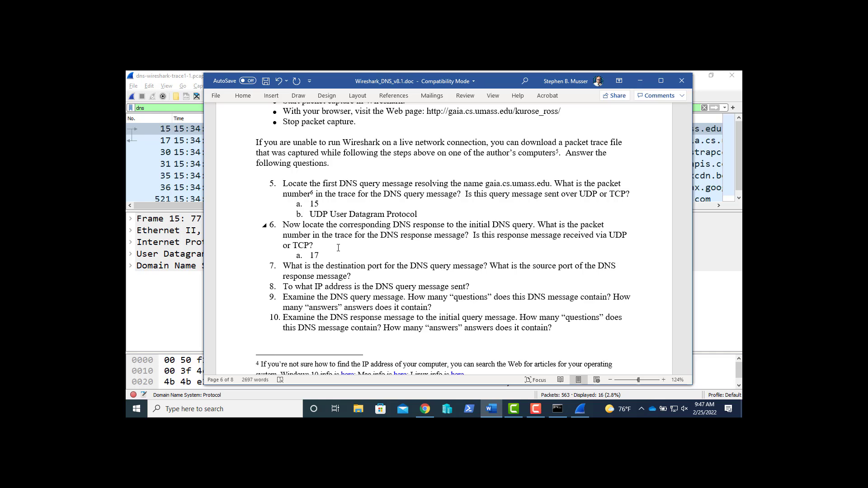
# Add an empty sub-item b under question 6 and check the transport protocol in Wireshark before returning to Word.
pyautogui.press('Return')
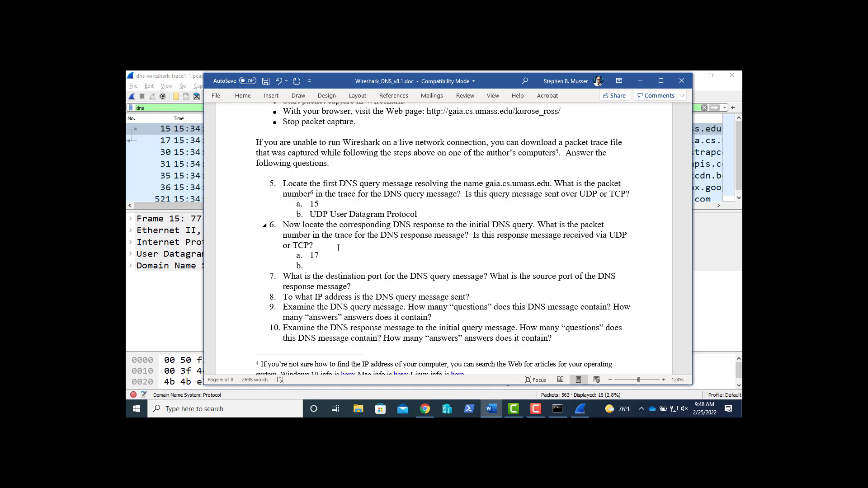
pyautogui.hotkey('alt', 'Tab')
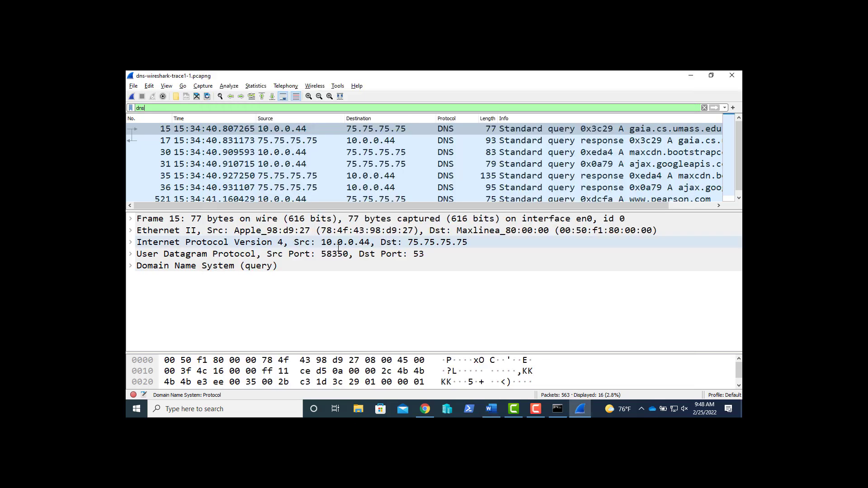
pyautogui.hotkey('alt', 'Tab')
pyautogui.hotkey('alt', 'Tab')
pyautogui.hotkey('alt', 'Tab')
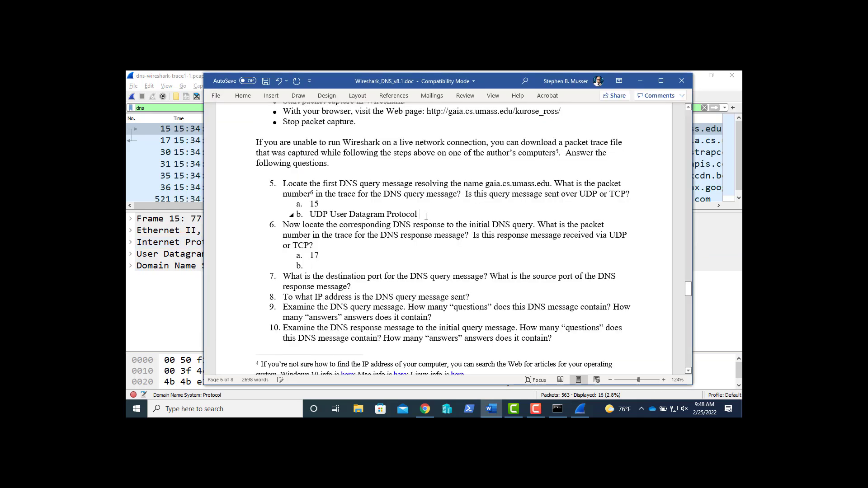
# Copy "UDP User Datagram Protocol" from question 5 into sub-item b of question 6 and remove the extra empty sub-item.
pyautogui.hotkey('ctrl', 'shift', 'Left')
pyautogui.hotkey('ctrl', 'shift', 'Left')
pyautogui.hotkey('ctrl', 'shift', 'Left')
pyautogui.hotkey('ctrl', 'shift', 'Left')
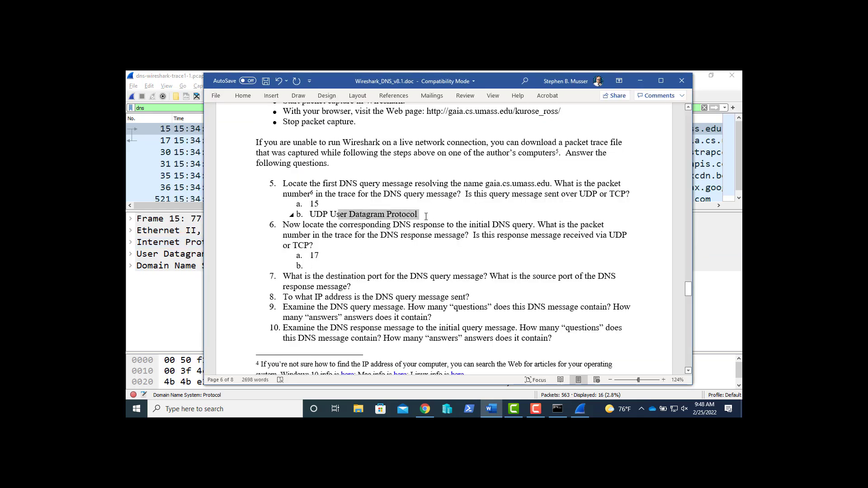
pyautogui.write('iitb.ac.in\tnameserver = dns3.iitb.ac.in iitb.ac.in\tnameserver = dns1.iitb.ac.in iitb.ac.in\tnameserver = dns2.iitb.ac.in')
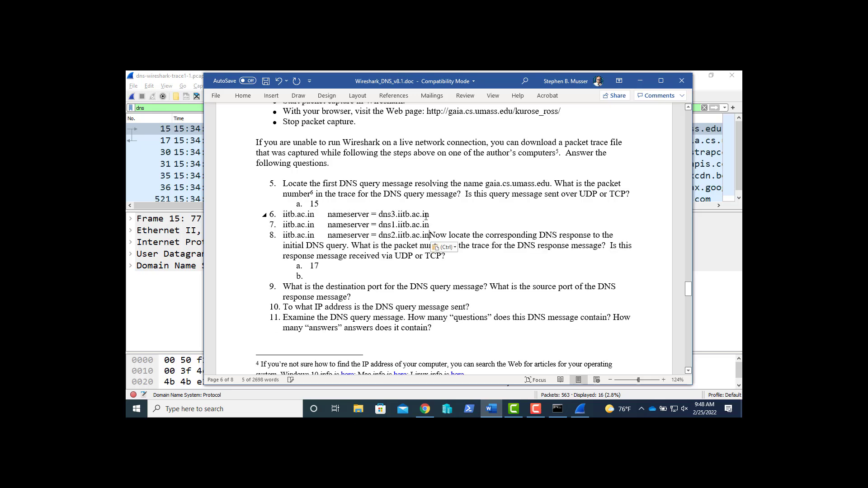
pyautogui.hotkey('ctrl', 'z')
pyautogui.hotkey('ctrl', 'c')
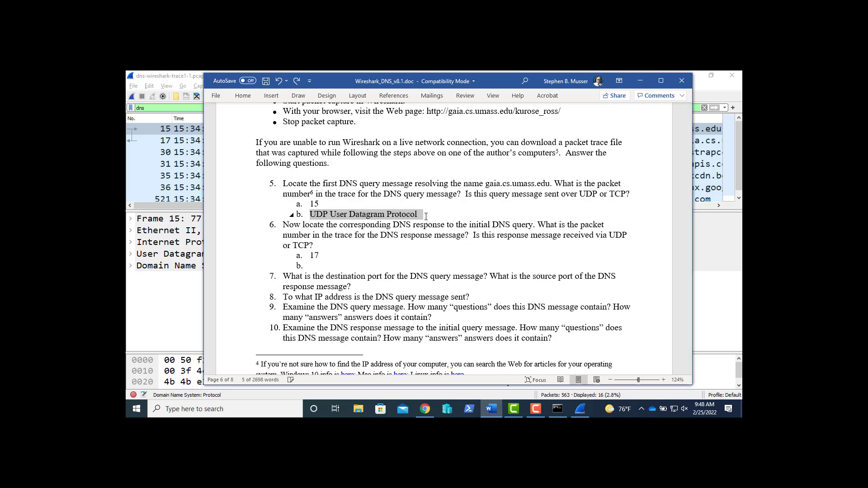
pyautogui.click(358, 265)
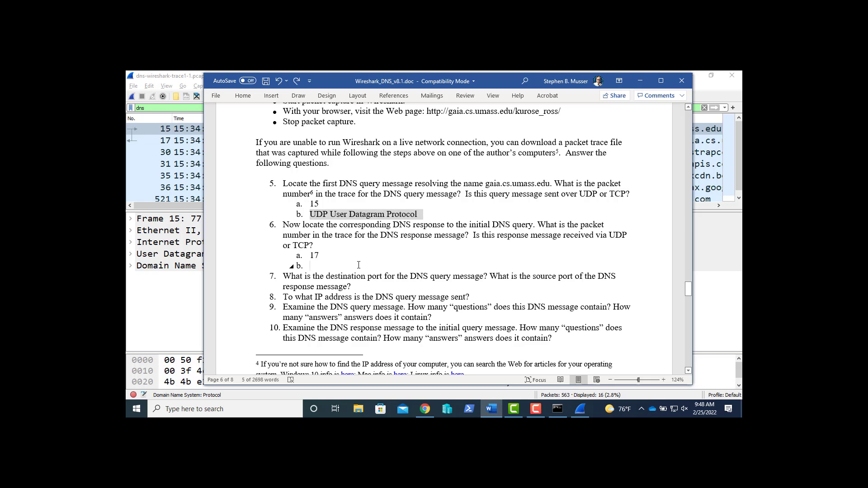
pyautogui.hotkey('ctrl', 'v')
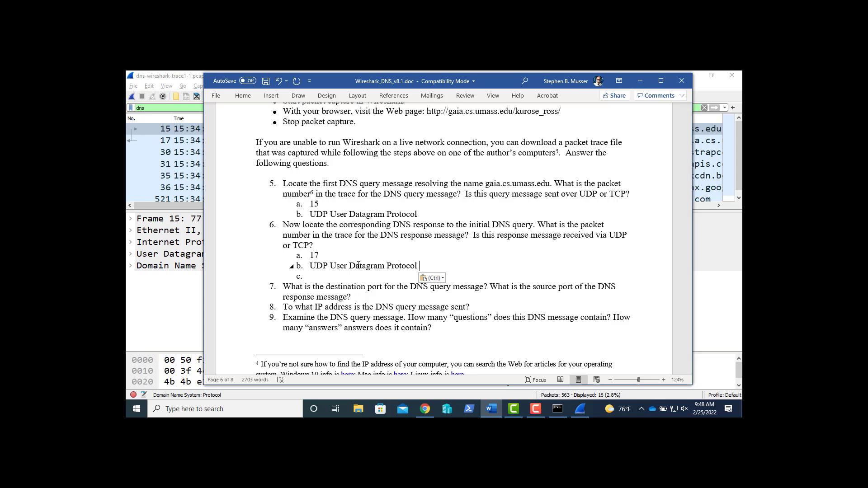
pyautogui.press('Delete')
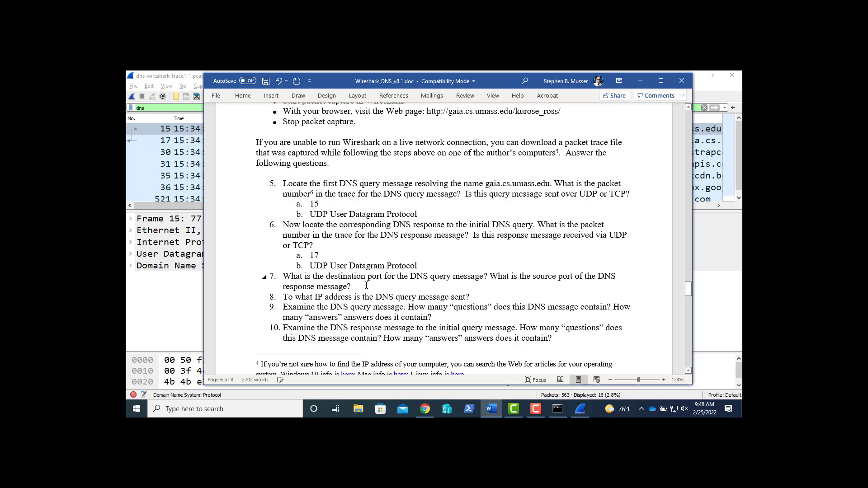
# Check the DNS query's destination port in Wireshark and add "Destination Port: 53" as sub-item a under question 7 in Word.
pyautogui.click(366, 286)
pyautogui.press('Return')
pyautogui.press('Tab')
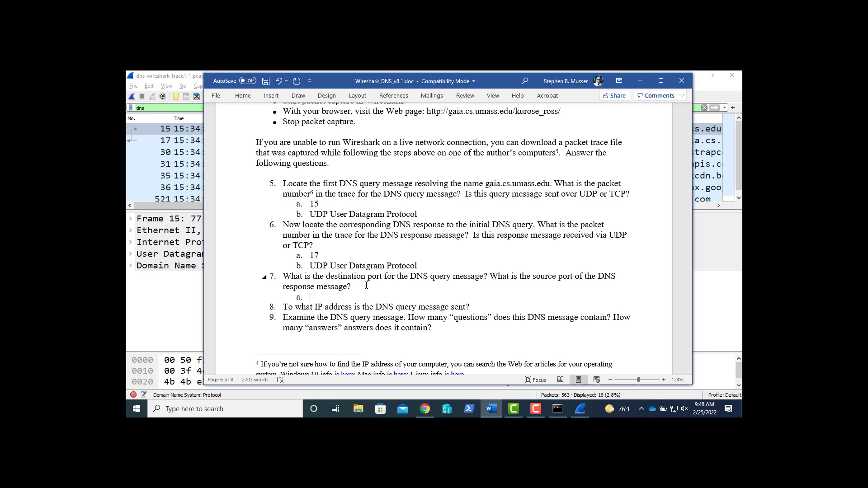
pyautogui.hotkey('alt', 'Tab')
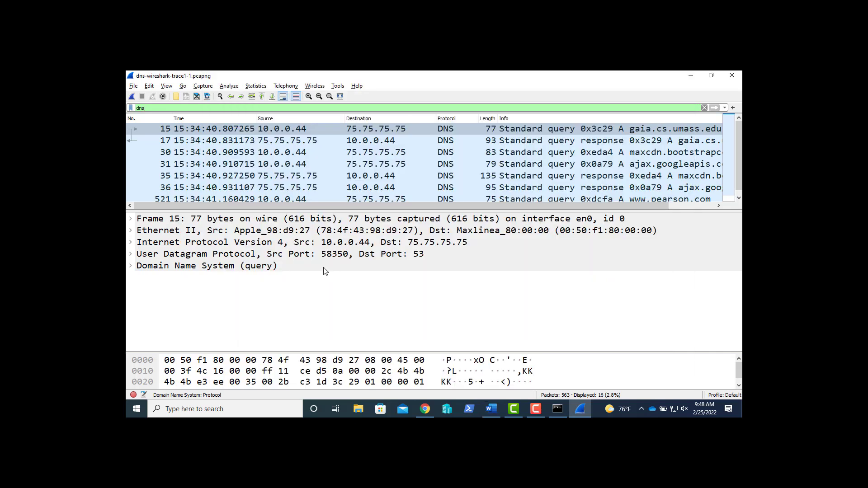
pyautogui.click(130, 255)
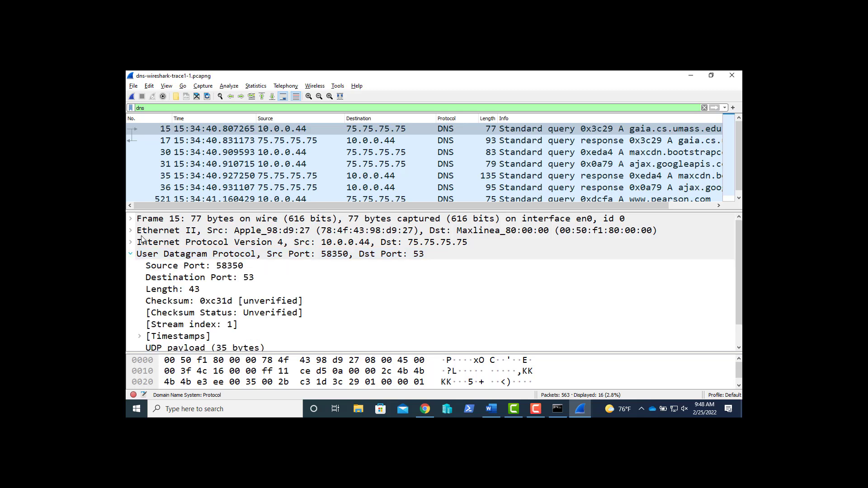
pyautogui.click(217, 278)
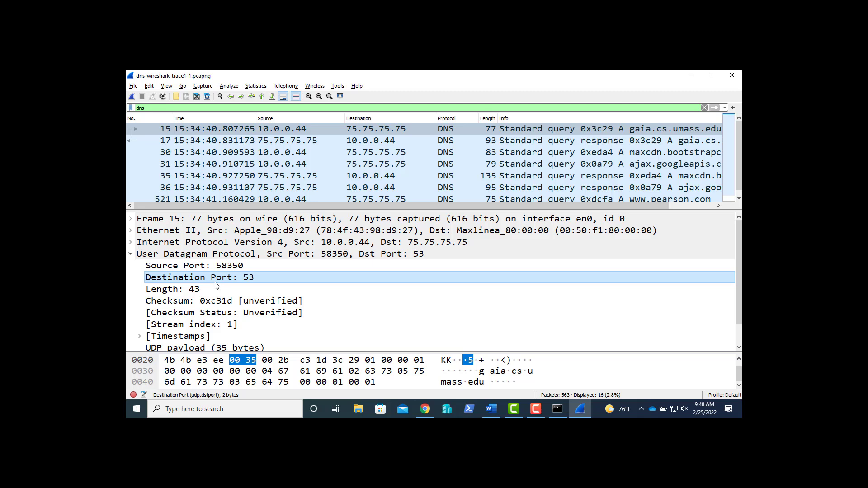
pyautogui.hotkey('alt', 'Tab')
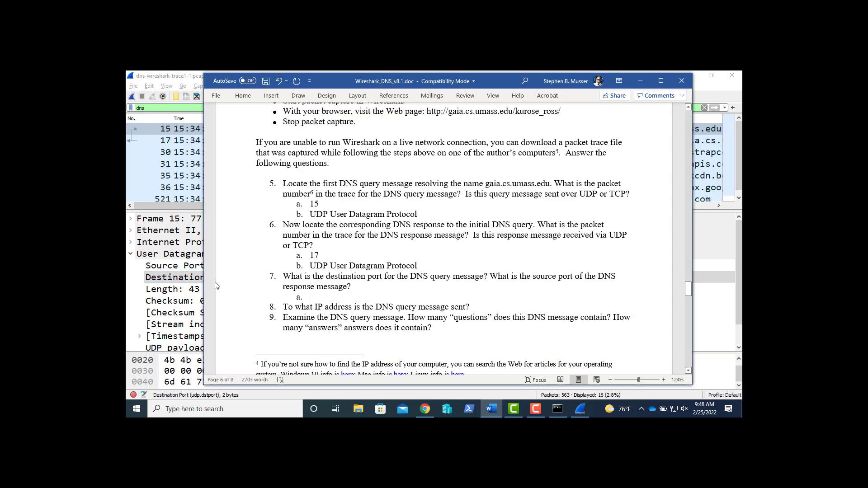
pyautogui.write('Destination Port: 53')
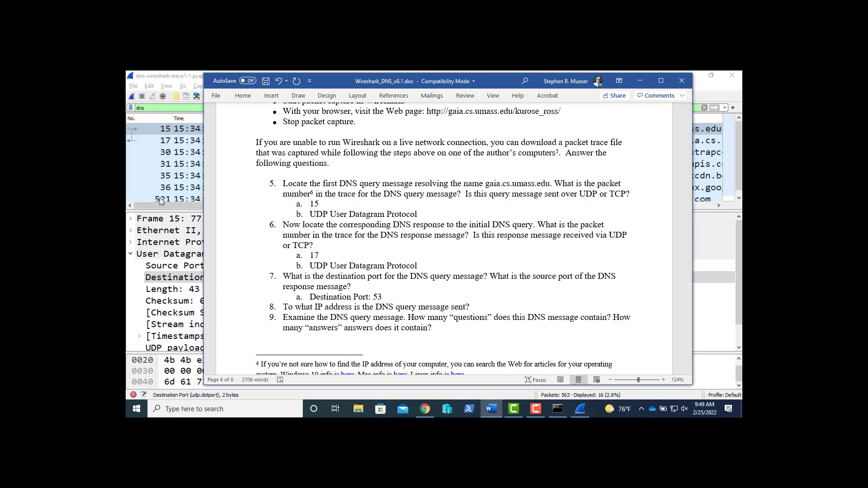
# Switch to Wireshark and expand the Domain Name System, Queries and Internet Protocol details of query packet 15.
pyautogui.click(161, 76)
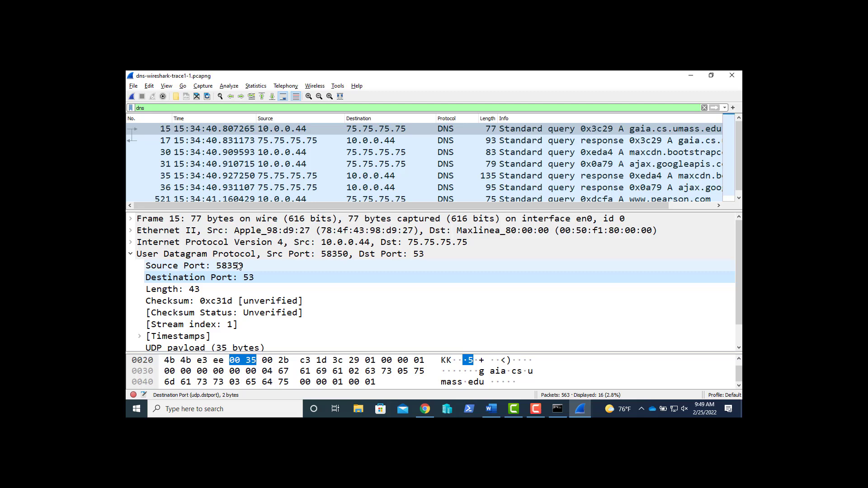
pyautogui.scroll(-1, 239, 266)
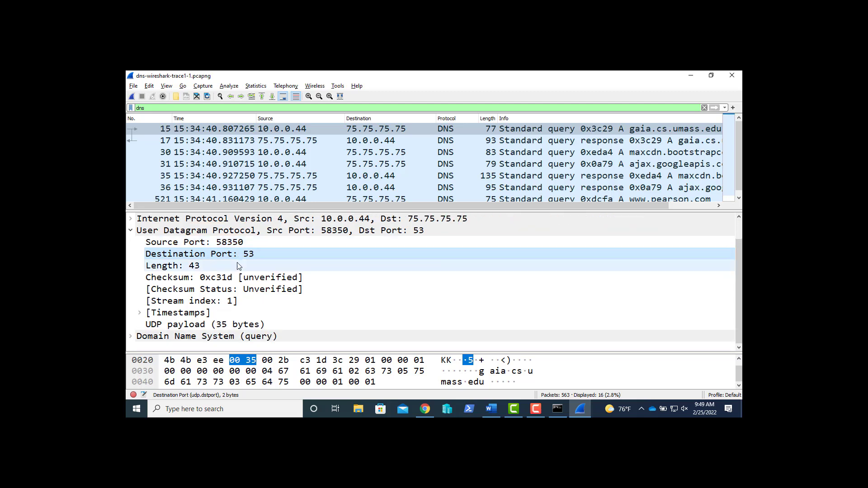
pyautogui.click(131, 336)
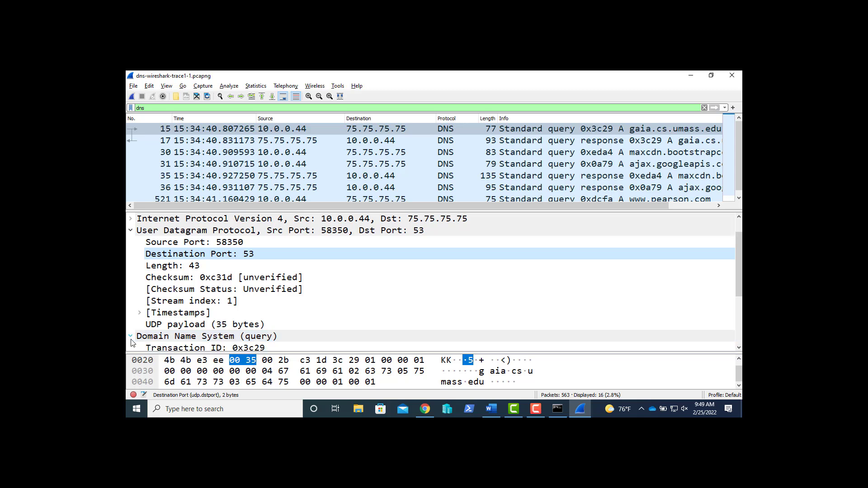
pyautogui.scroll(-3, 238, 339)
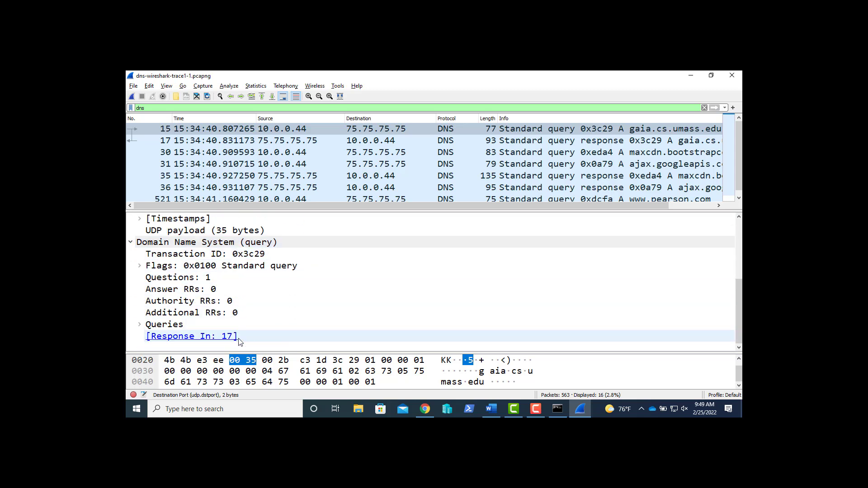
pyautogui.click(140, 325)
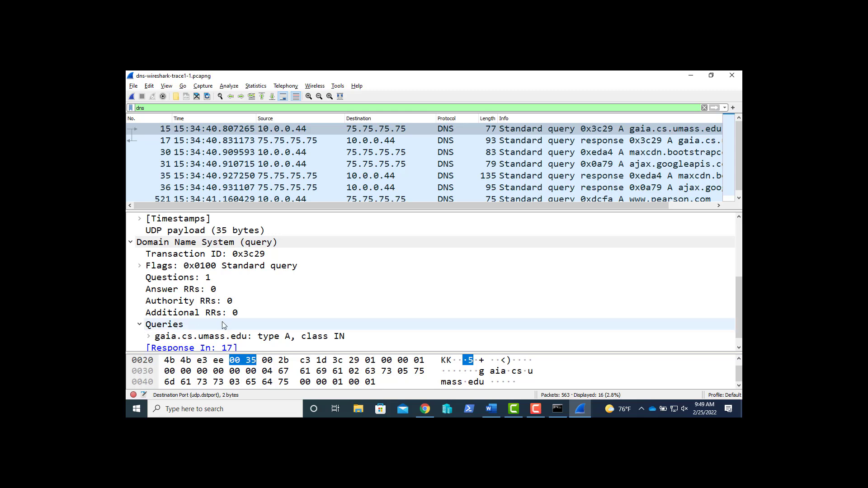
pyautogui.scroll(3, 276, 297)
pyautogui.scroll(1, 277, 302)
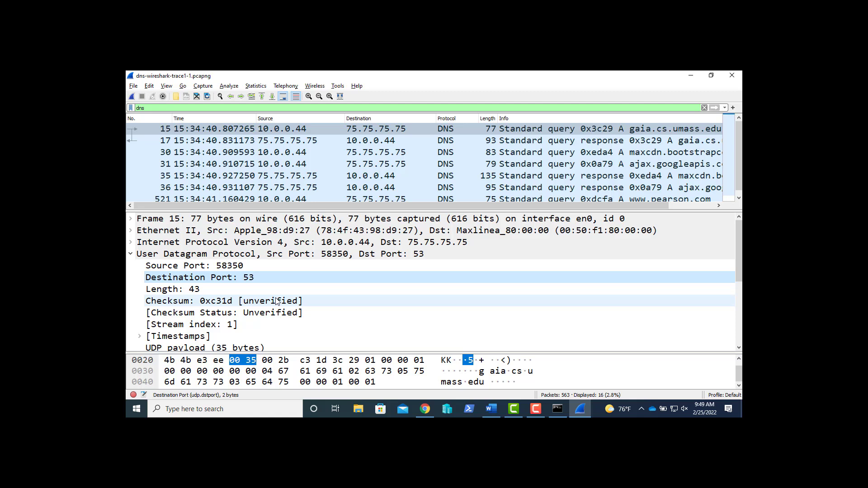
pyautogui.click(133, 244)
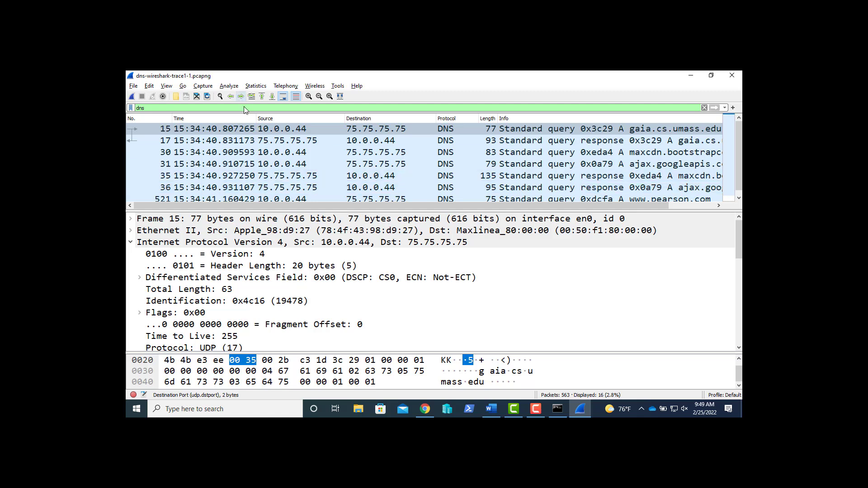
# Copy all visible items of DNS query packet 15 from Wireshark.
pyautogui.click(235, 129)
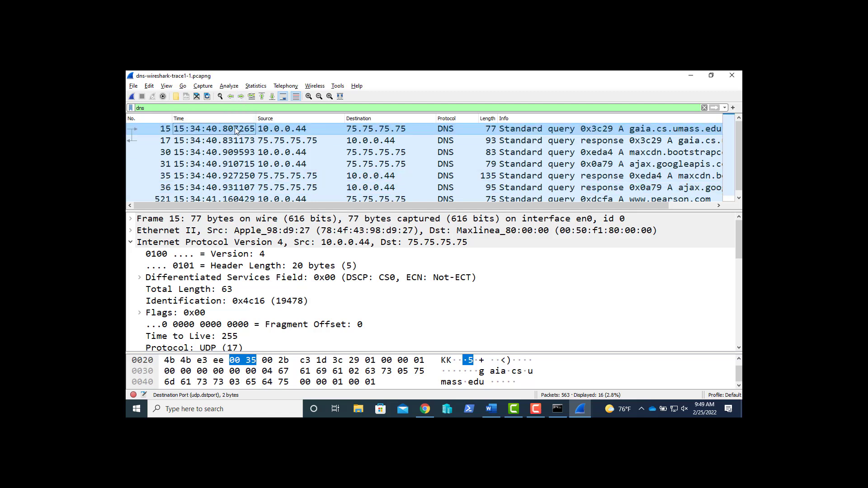
pyautogui.click(149, 86)
pyautogui.press('Right')
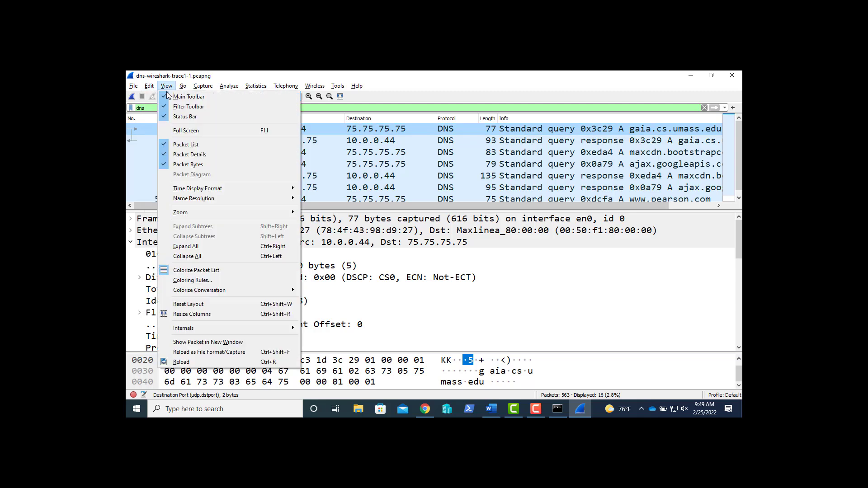
pyautogui.press('Escape')
pyautogui.click(151, 89)
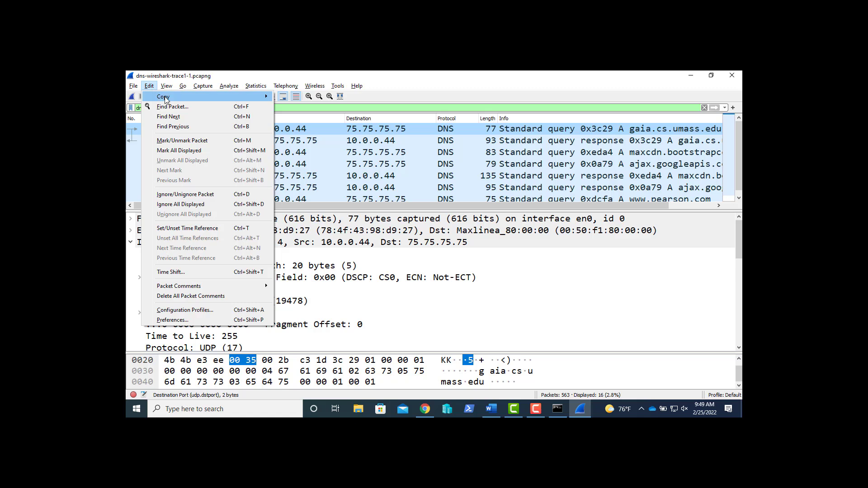
pyautogui.moveTo(166, 97)
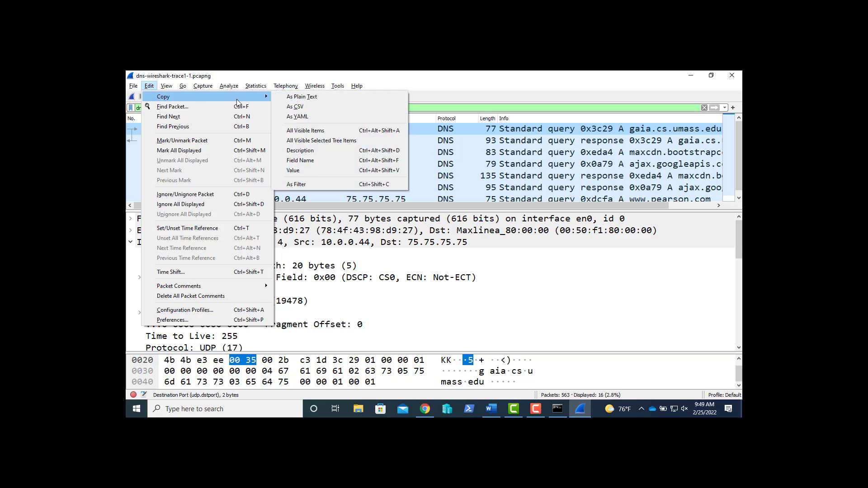
pyautogui.click(290, 131)
# Switch to Word and paste the copied query packet details above question 5, with blank lines before and after.
pyautogui.hotkey('alt', 'Tab')
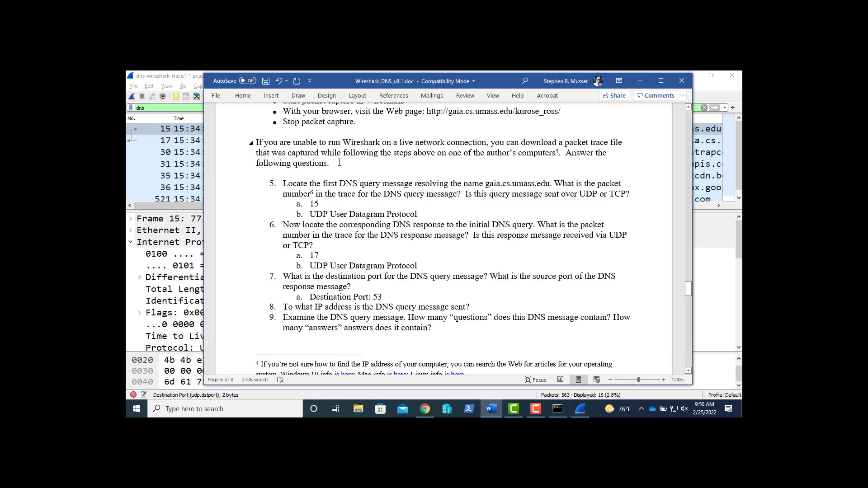
pyautogui.click(340, 163)
pyautogui.press('Return')
pyautogui.press('Return')
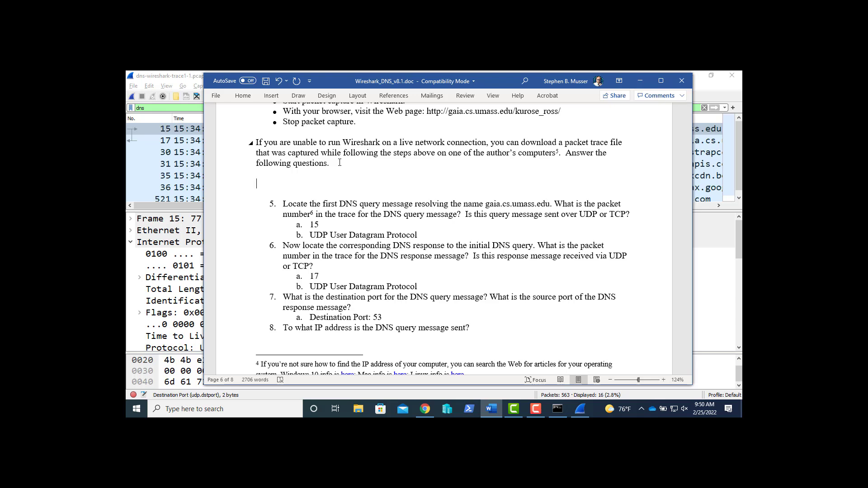
pyautogui.hotkey('ctrl', 'v')
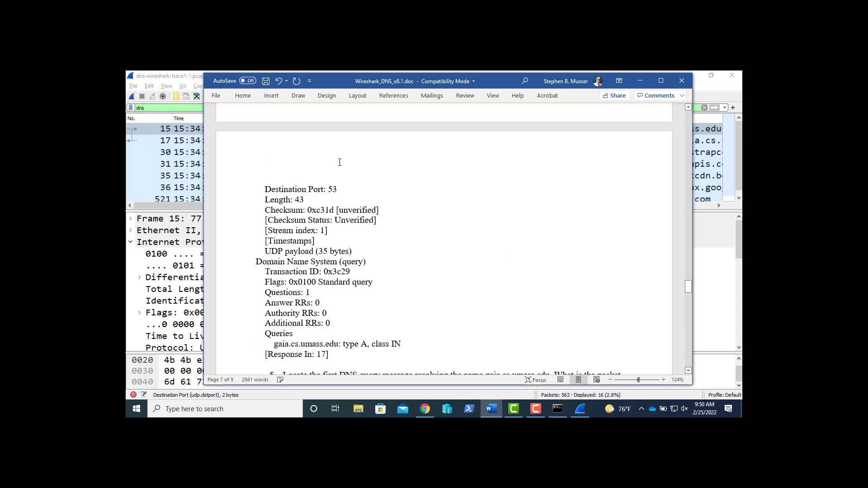
pyautogui.press('Return')
pyautogui.press('Return')
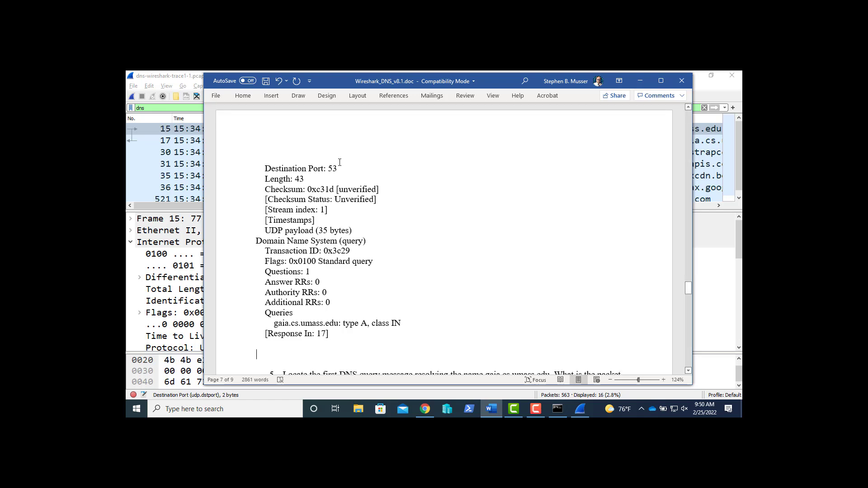
# Copy all visible items of response packet 17 from Wireshark and paste them below the query details in Word.
pyautogui.hotkey('alt', 'Tab')
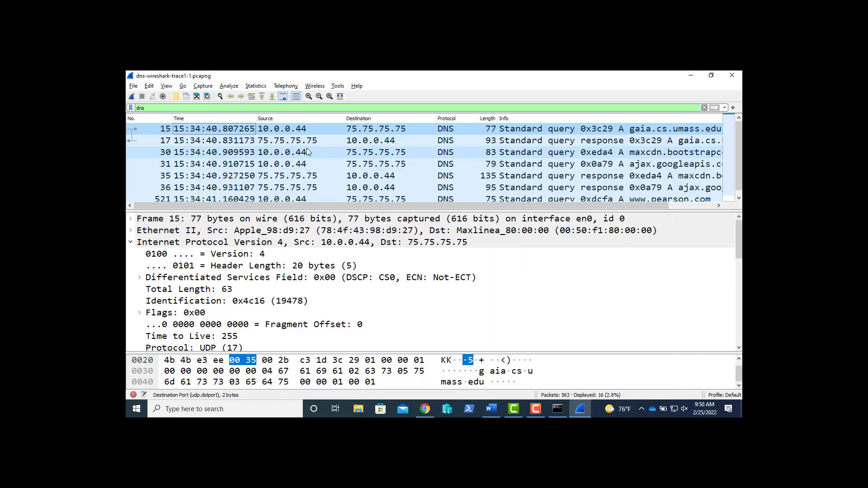
pyautogui.click(285, 140)
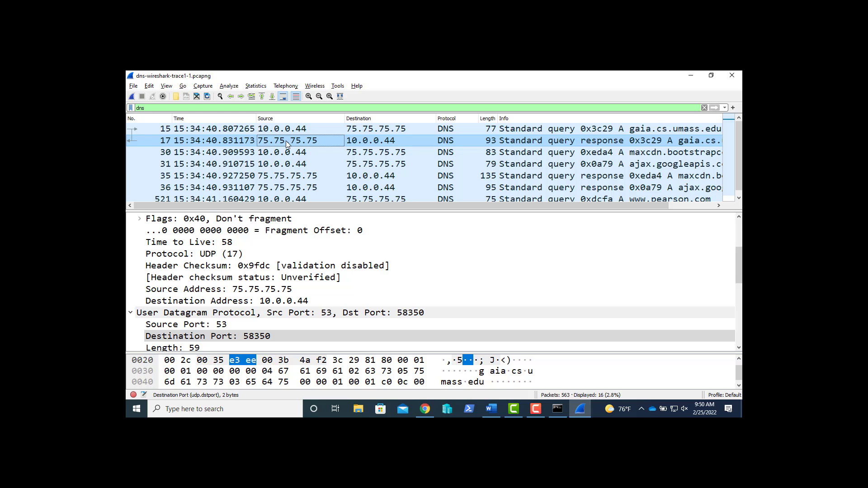
pyautogui.click(150, 87)
pyautogui.moveTo(161, 98)
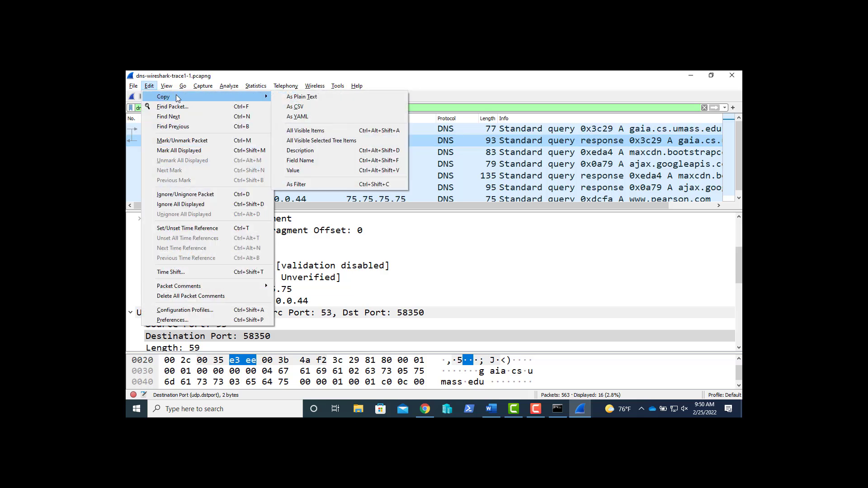
pyautogui.click(301, 131)
pyautogui.hotkey('alt', 'Tab')
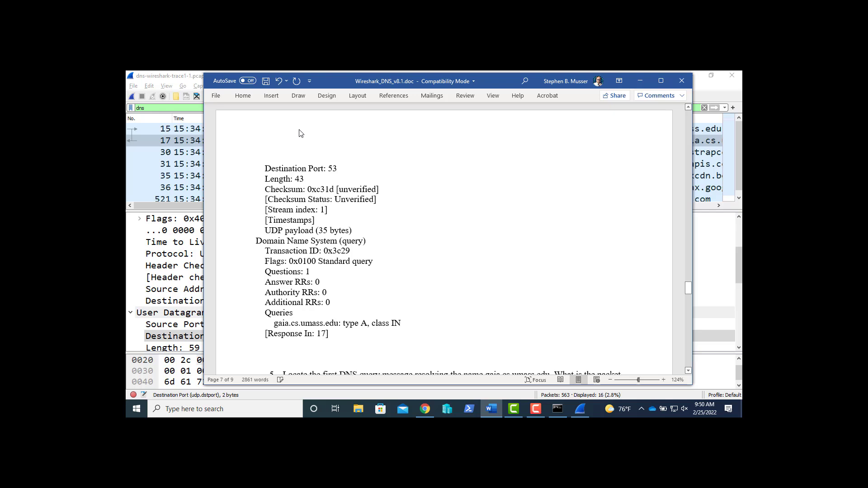
pyautogui.hotkey('ctrl', 'v')
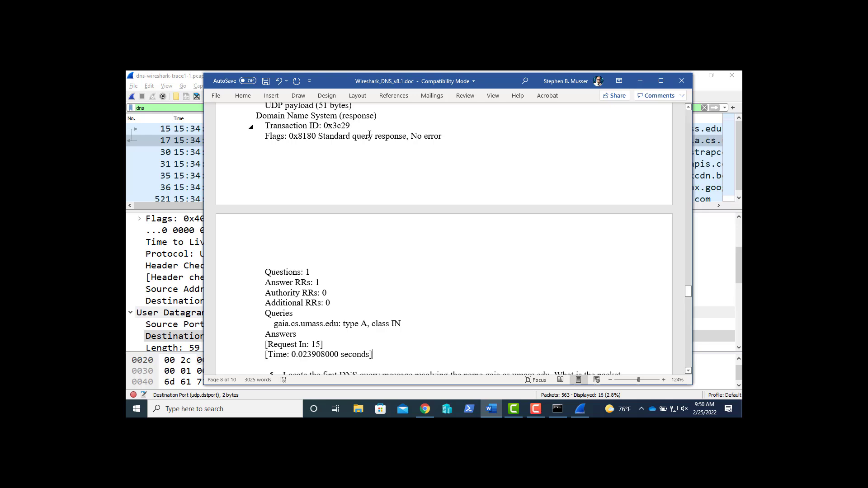
# Add an empty sub-item a under question 9 about the DNS query's questions and answers.
pyautogui.scroll(-3, 488, 225)
pyautogui.scroll(-3, 488, 225)
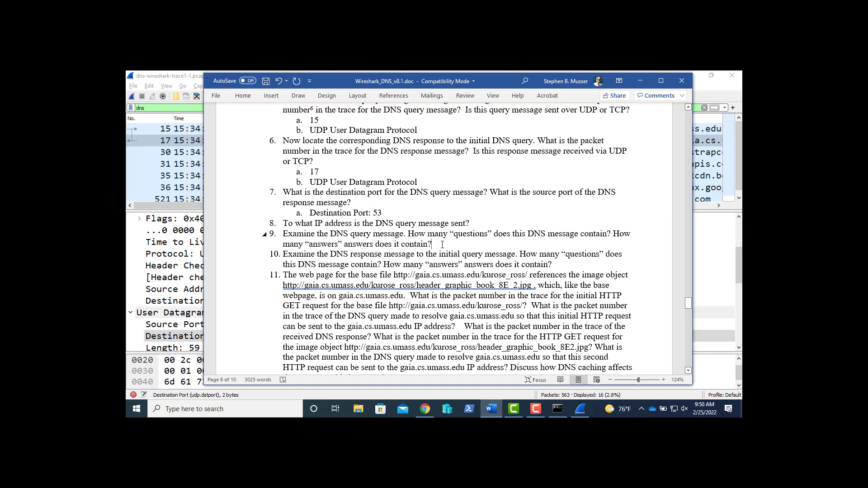
pyautogui.press('Return')
pyautogui.press('Tab')
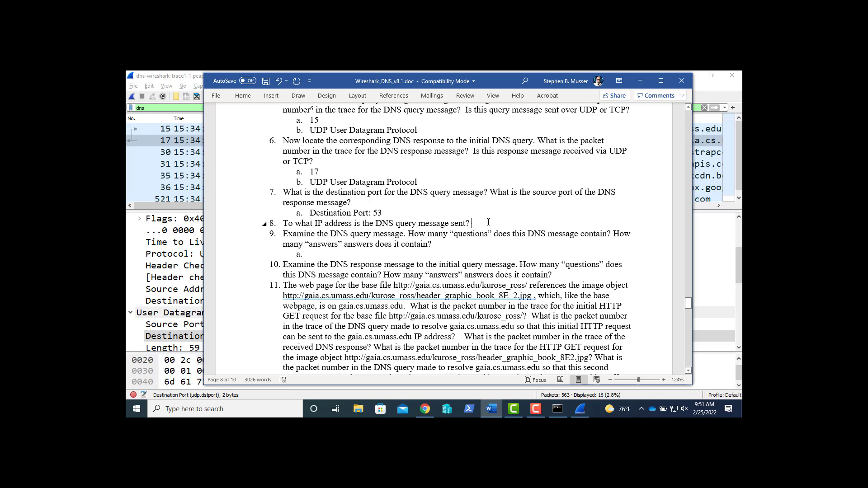
# Add "75.75.75.75" as sub-item a under question 8.
pyautogui.press('Return')
pyautogui.press('Tab')
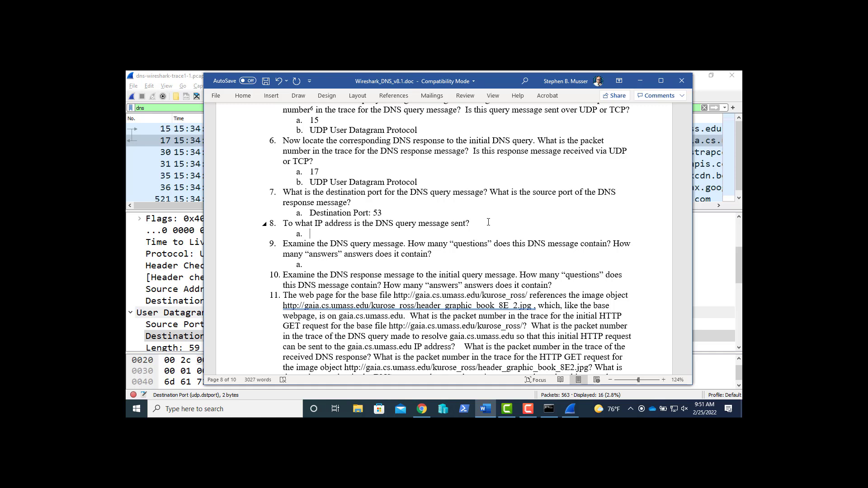
pyautogui.write('75.75.75.75')
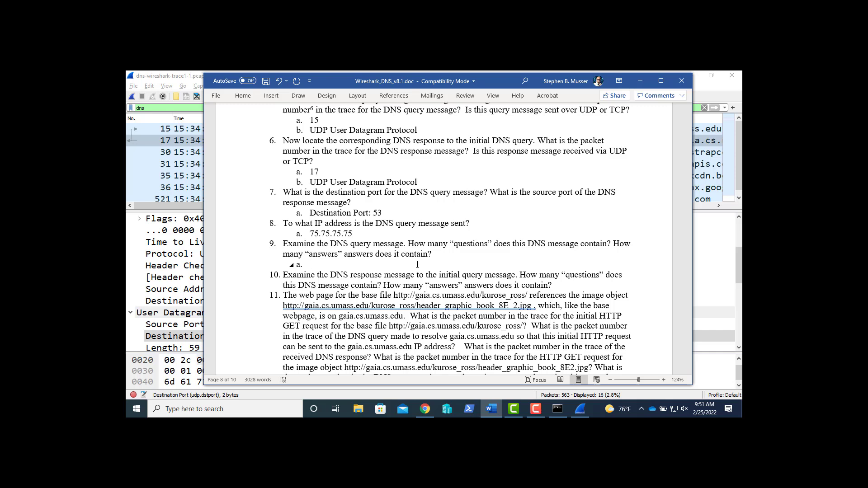
# Copy "Questions: 1" from query packet 15 in Wireshark into Word as question 9's sub-item a, and add "0" as sub-item b.
pyautogui.hotkey('alt', 'Tab')
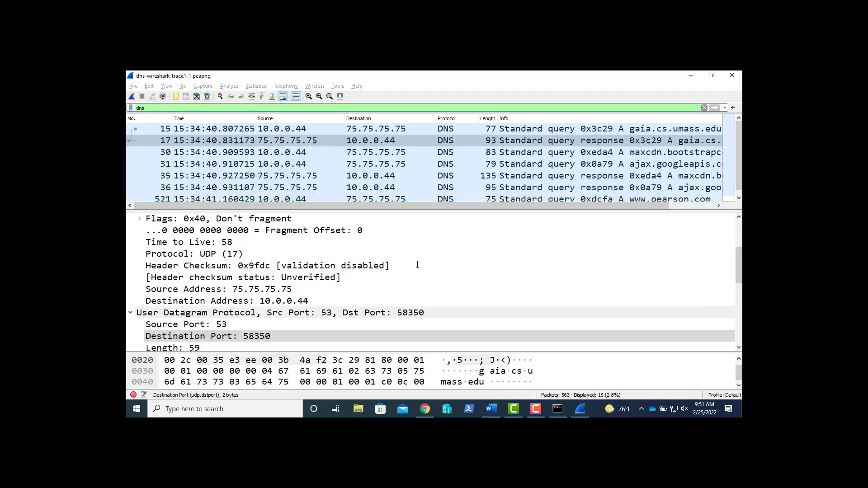
pyautogui.click(293, 130)
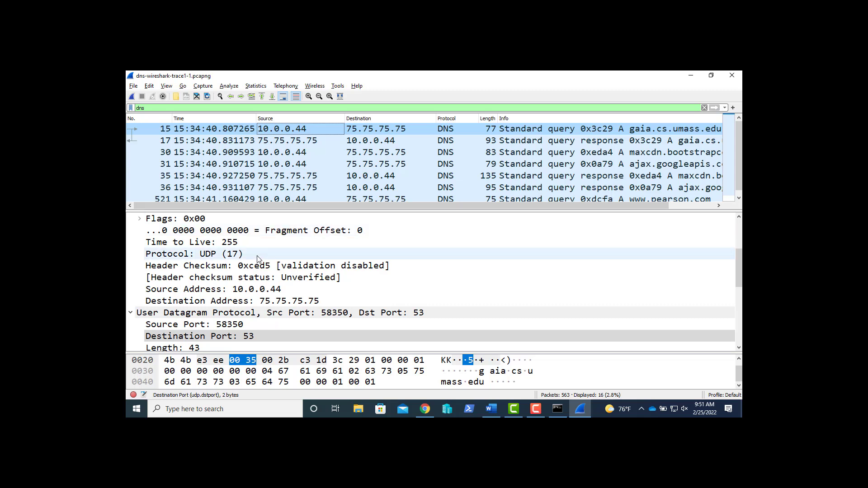
pyautogui.scroll(-2, 259, 258)
pyautogui.scroll(-3, 259, 258)
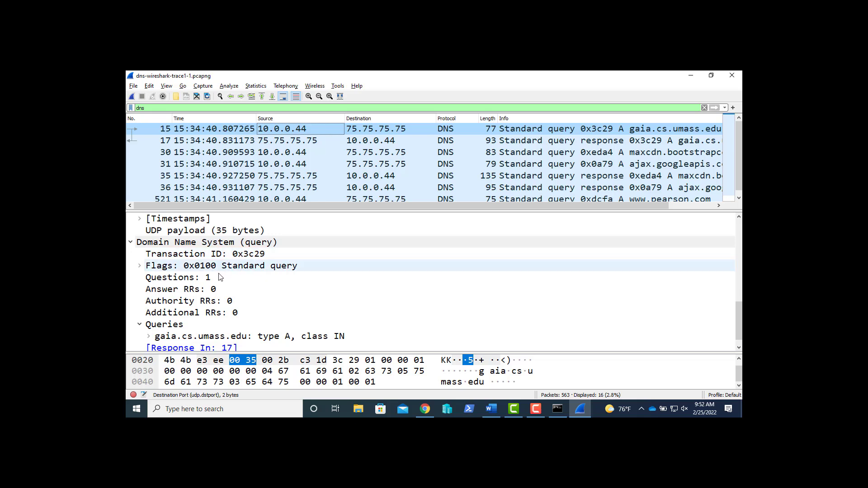
pyautogui.click(202, 280)
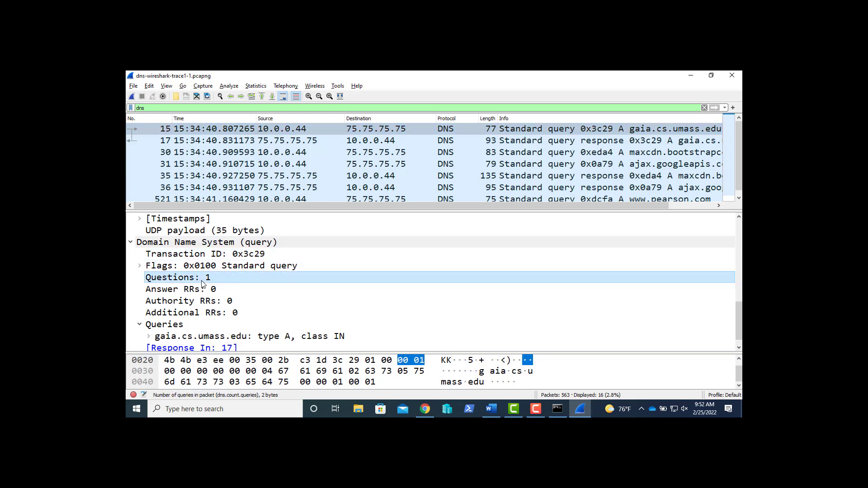
pyautogui.hotkey('alt', 'Tab')
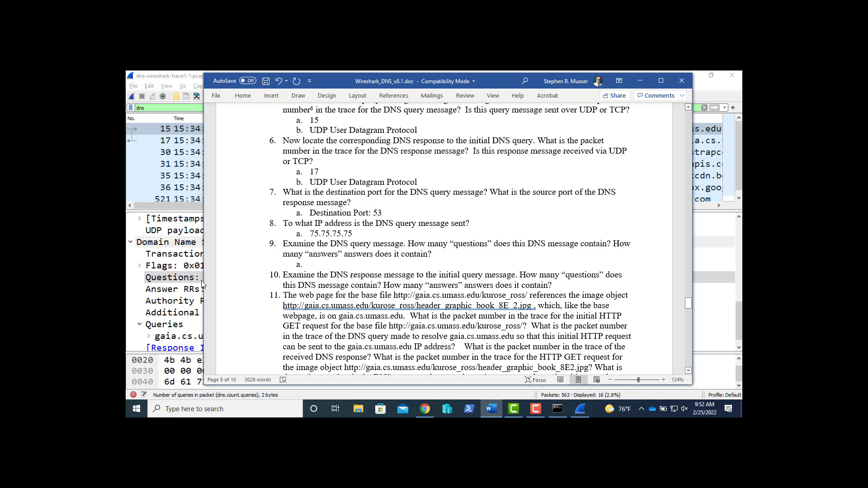
pyautogui.write('Questions: 1')
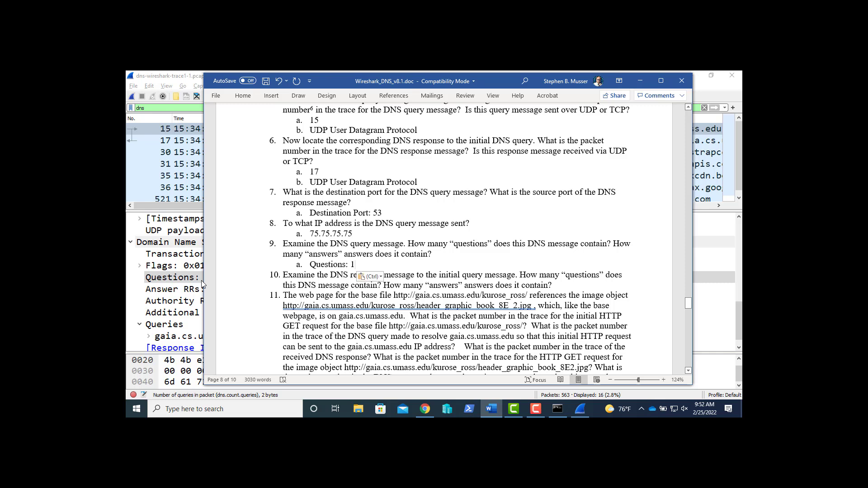
pyautogui.press('Return')
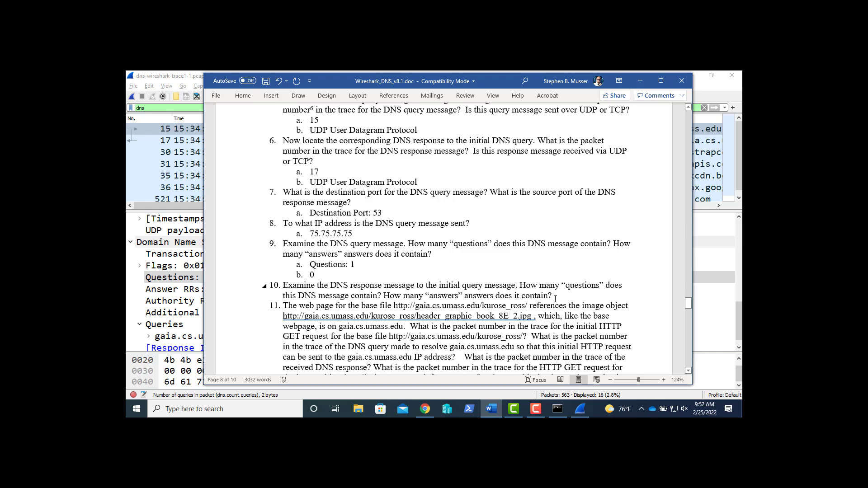
# Add sub-item a under question 10 in Word with "Questions: 1" copied from response packet 17 in Wireshark.
pyautogui.click(555, 298)
pyautogui.press('Return')
pyautogui.press('Tab')
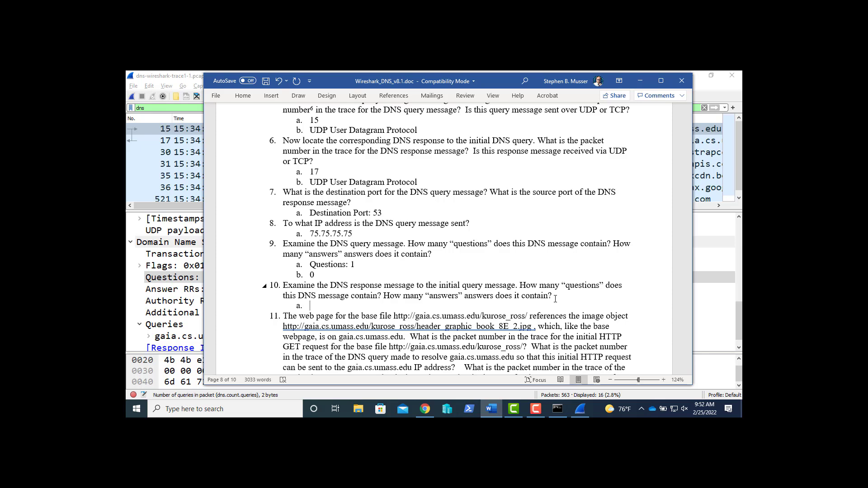
pyautogui.hotkey('alt', 'Tab')
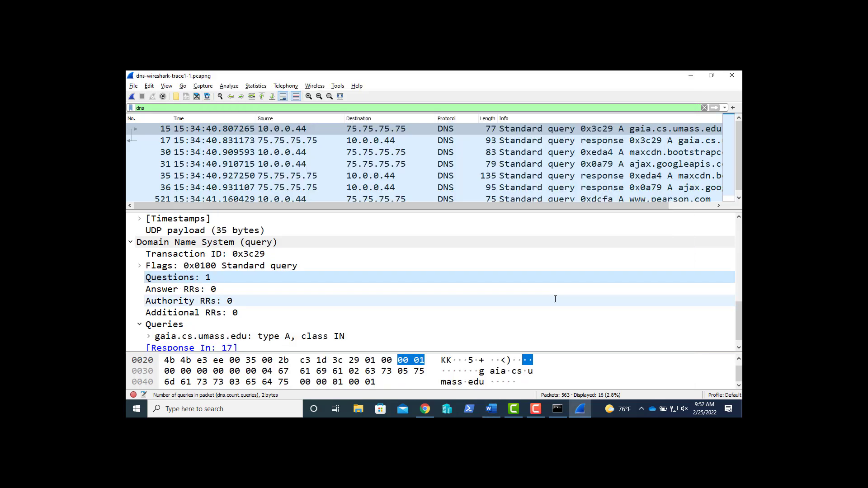
pyautogui.click(402, 141)
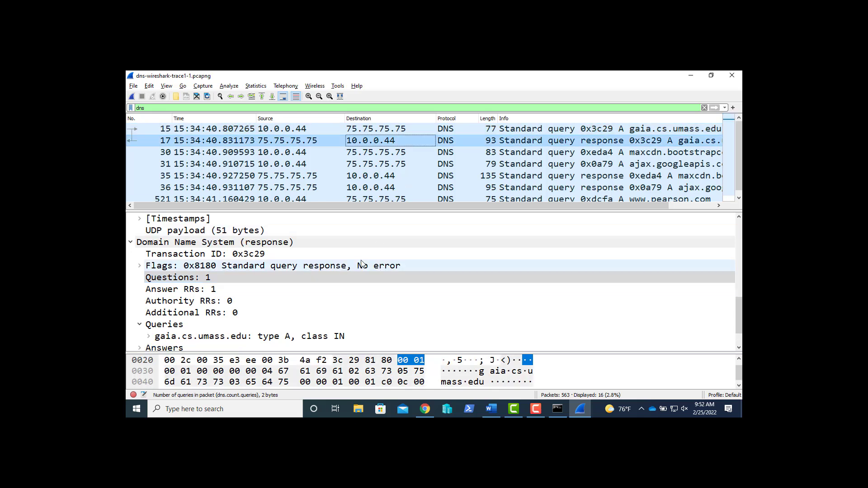
pyautogui.hotkey('alt', 'Tab')
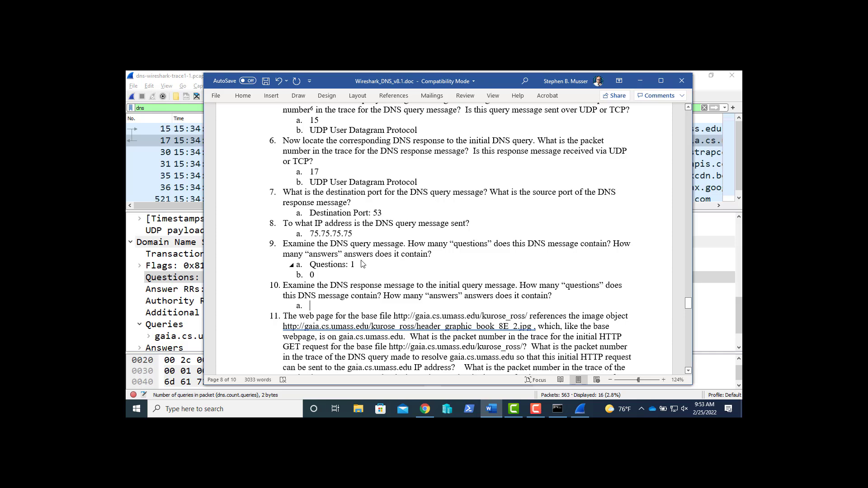
pyautogui.hotkey('alt', 'Tab')
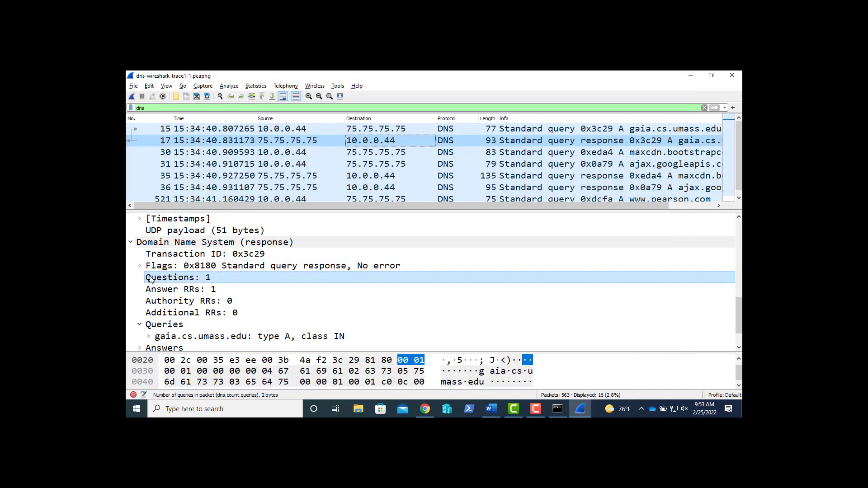
pyautogui.click(150, 279)
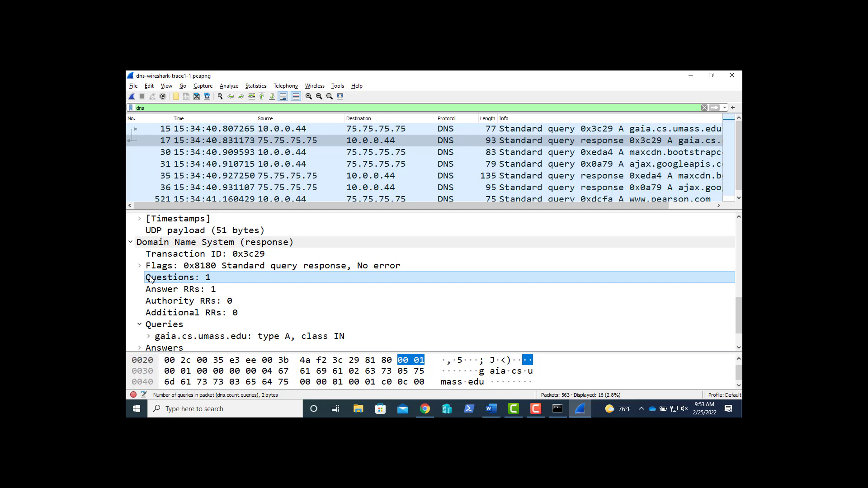
pyautogui.hotkey('alt', 'Tab')
pyautogui.write('Questions: 1')
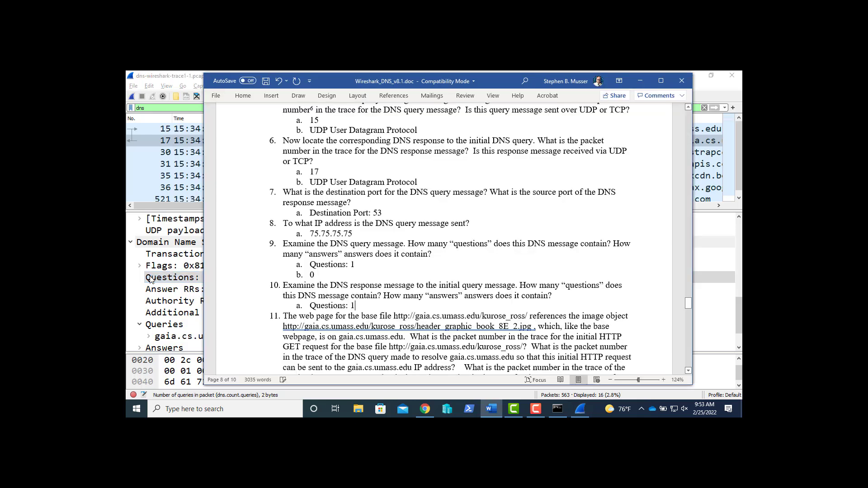
# Add "Answer RRs: 1" from response packet 17 in Wireshark as sub-item b under question 10 in Word.
pyautogui.press('Return')
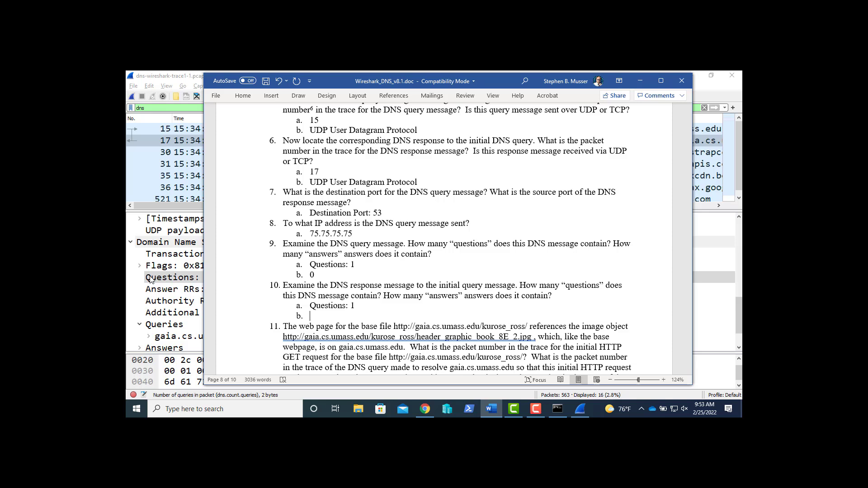
pyautogui.hotkey('alt', 'Tab')
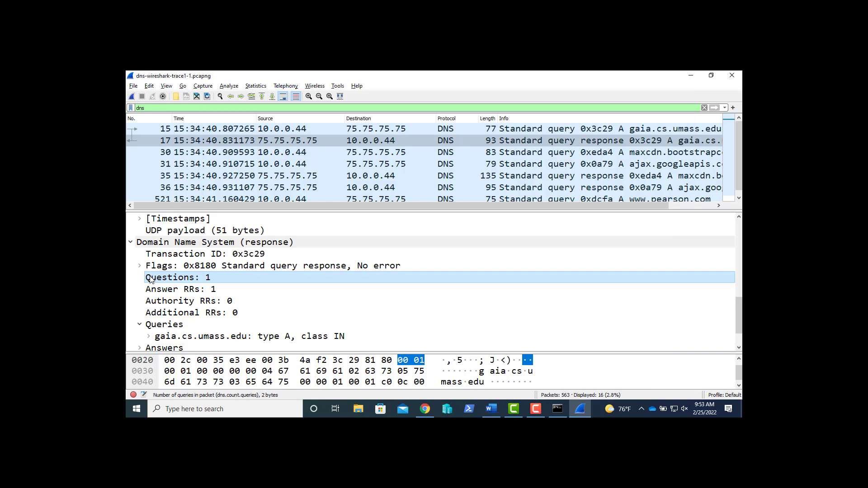
pyautogui.click(165, 294)
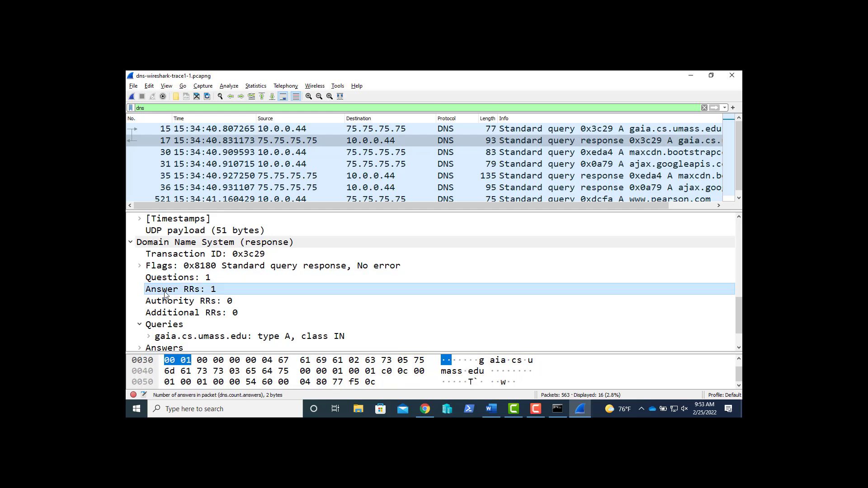
pyautogui.hotkey('alt', 'Tab')
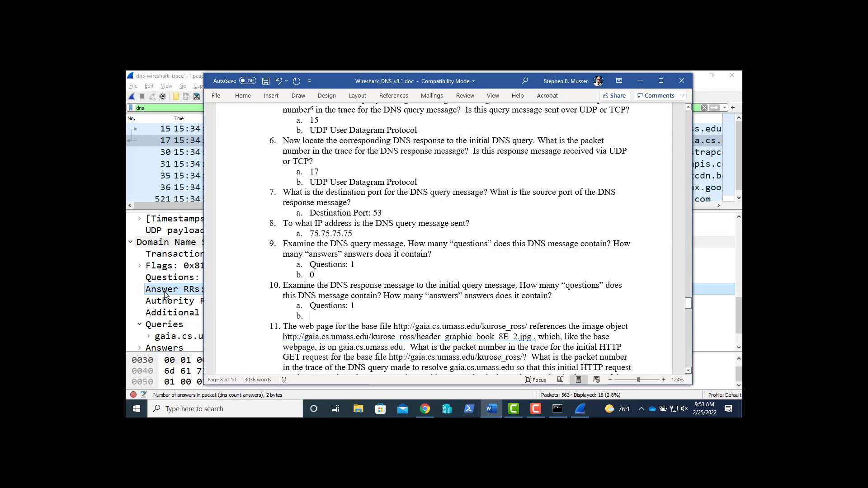
pyautogui.write('Answer RRs: 1')
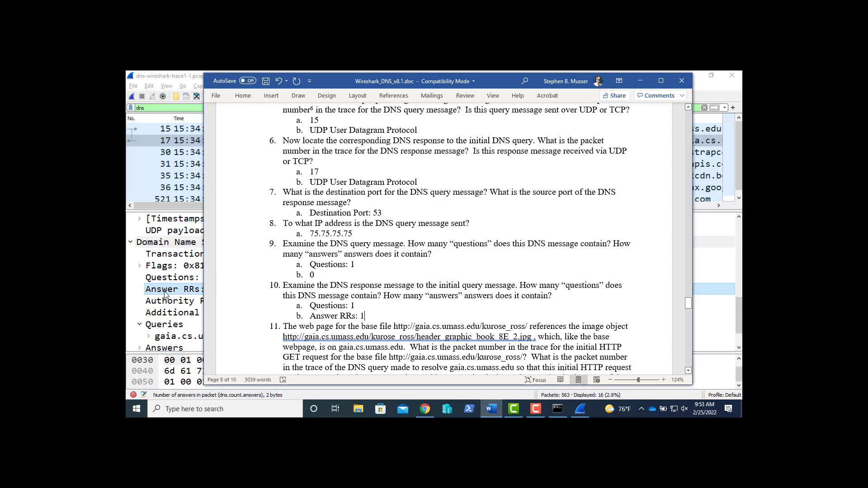
# Copy the response's query entry "gaia.cs.umass.edu: type A, class IN" from Wireshark into Word as sub-item c under question 10.
pyautogui.press('Return')
pyautogui.hotkey('alt', 'Tab')
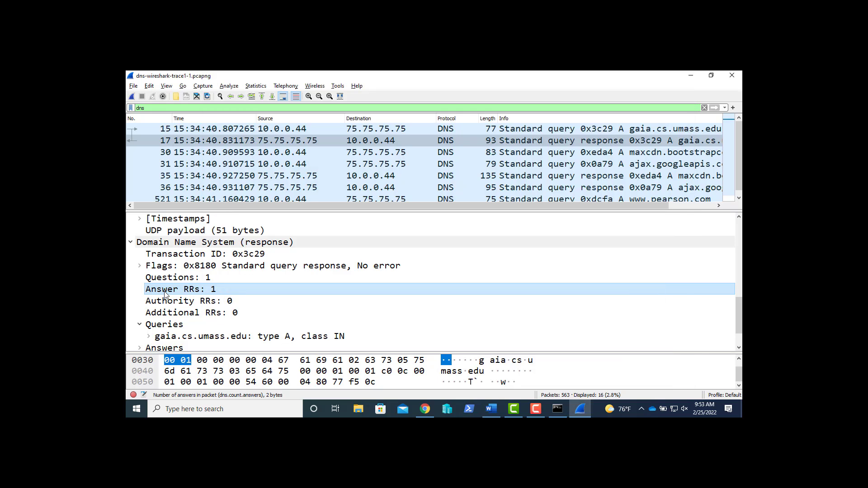
pyautogui.scroll(-1, 165, 294)
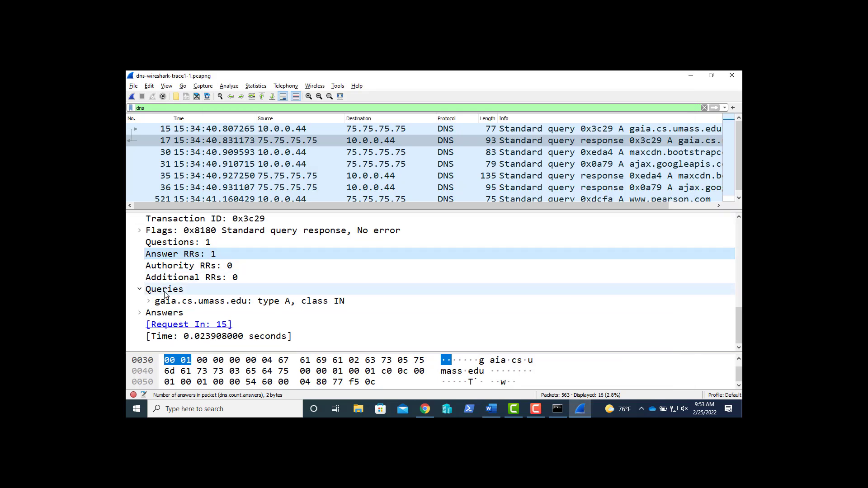
pyautogui.click(189, 301)
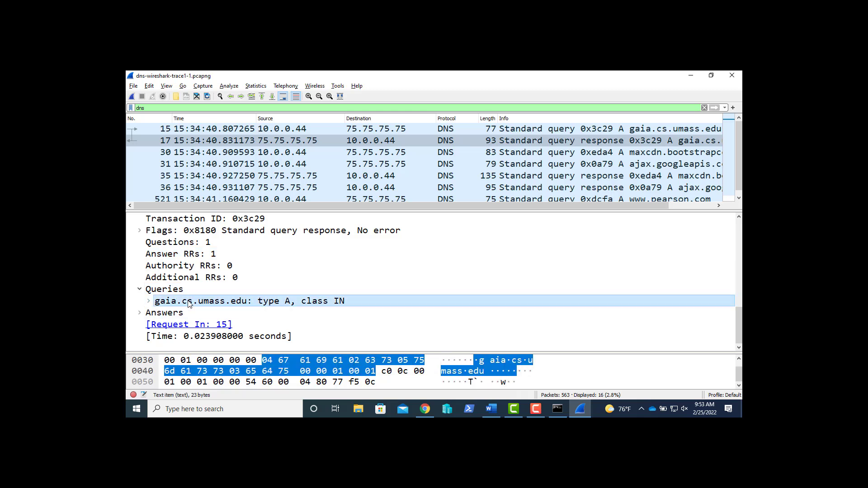
pyautogui.hotkey('alt', 'Tab')
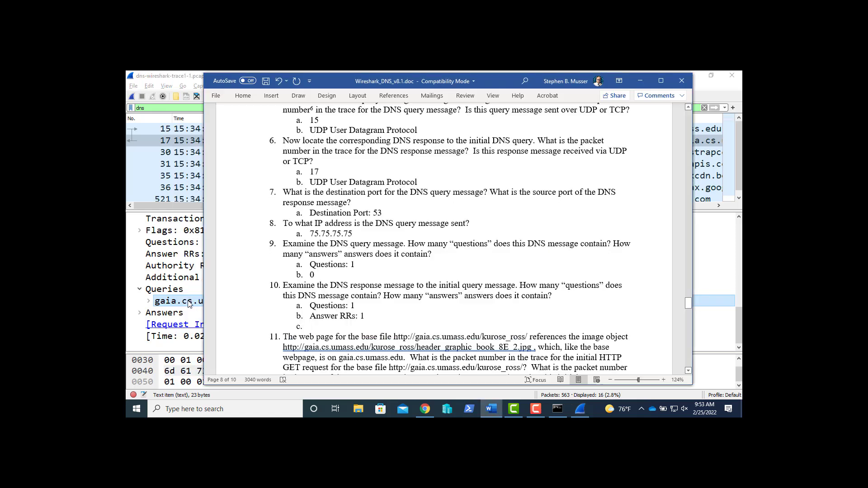
pyautogui.write('gaia.cs.umass.edu: type A, class IN')
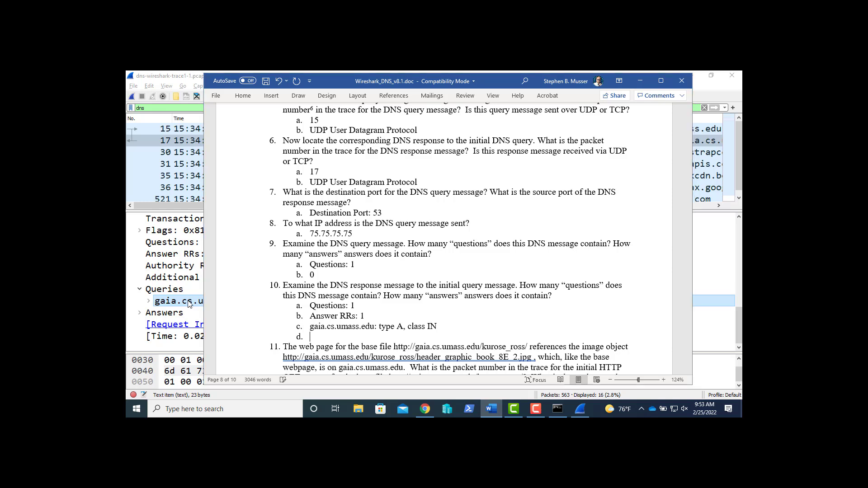
# Expand the response's Answers in Wireshark and copy "gaia.cs.umass.edu: type A, class IN, addr 128.119.245.12" into Word as question 10's sub-item d.
pyautogui.hotkey('alt', 'Tab')
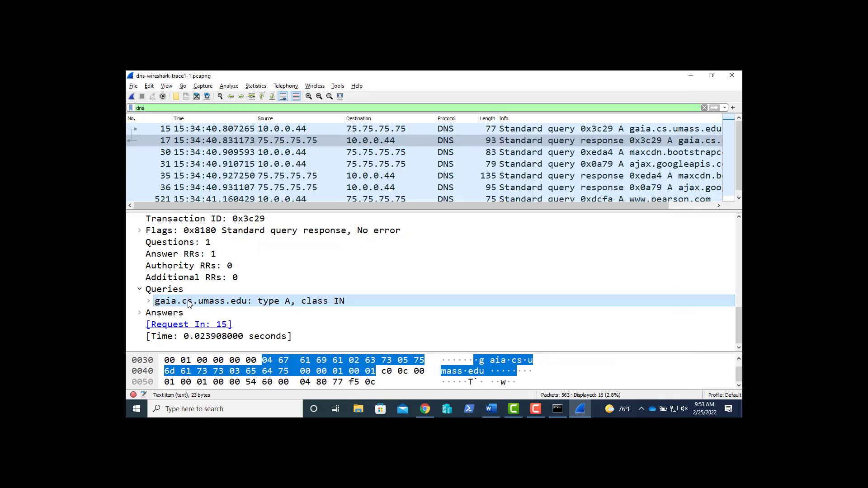
pyautogui.click(152, 315)
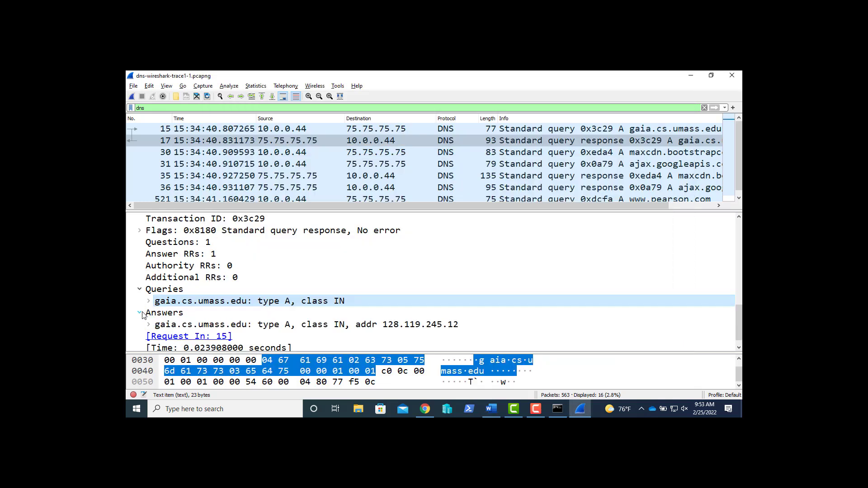
pyautogui.click(188, 327)
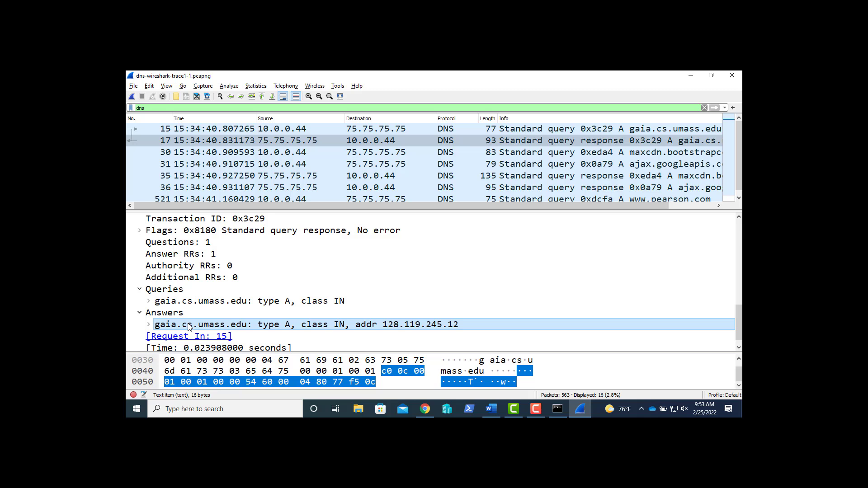
pyautogui.hotkey('alt', 'Tab')
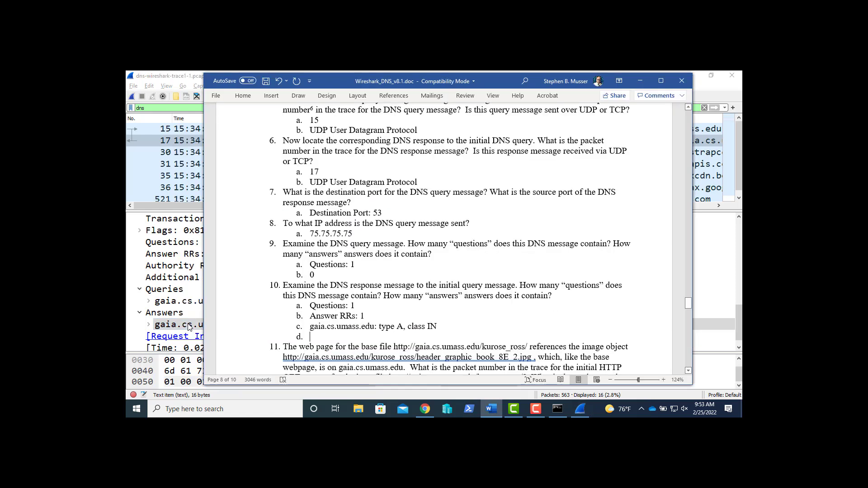
pyautogui.write('gaia.cs.umass.edu: type A, class IN, addr 128.119.245.12')
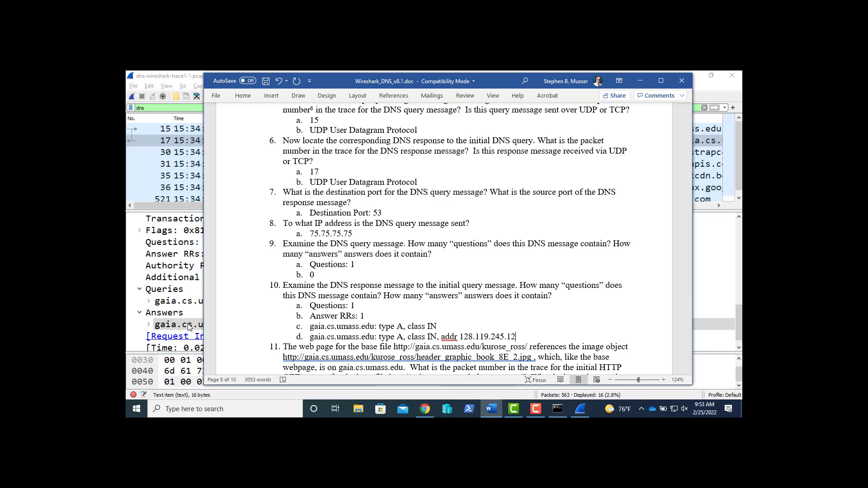
# Read question 11 in Word, switch to Wireshark and replace the dns display filter with "http".
pyautogui.scroll(-1, 189, 326)
pyautogui.scroll(-2, 301, 354)
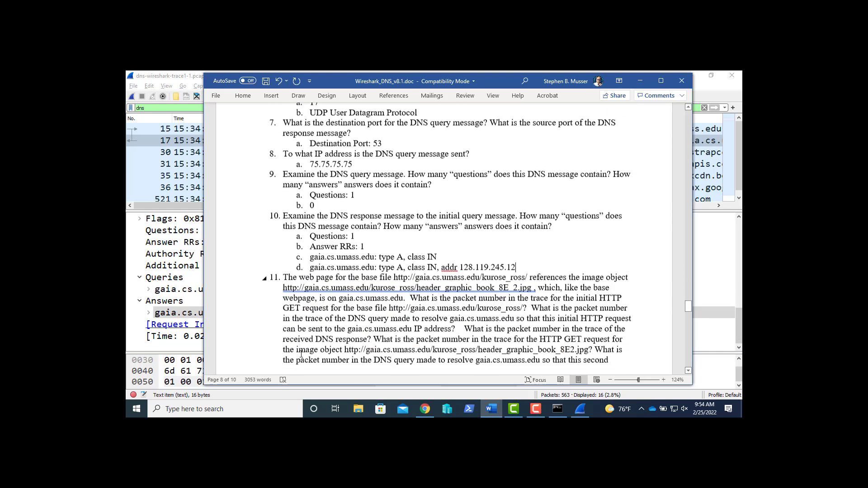
pyautogui.scroll(-3, 301, 354)
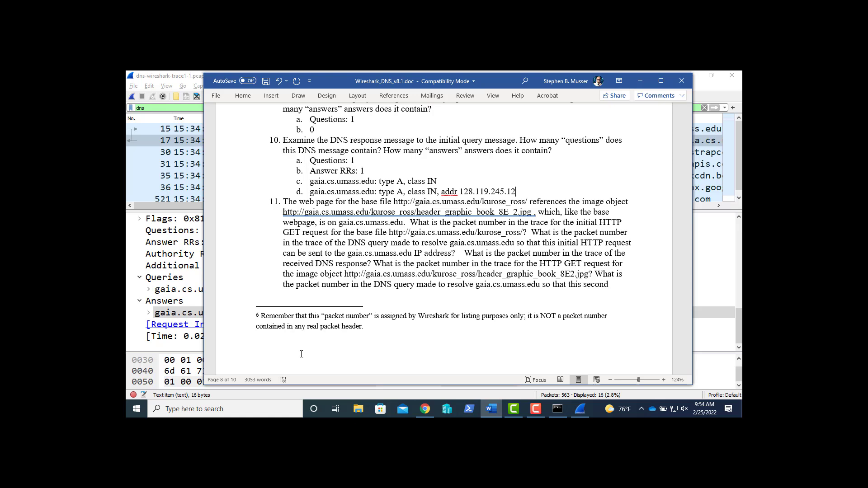
pyautogui.hotkey('alt', 'Tab')
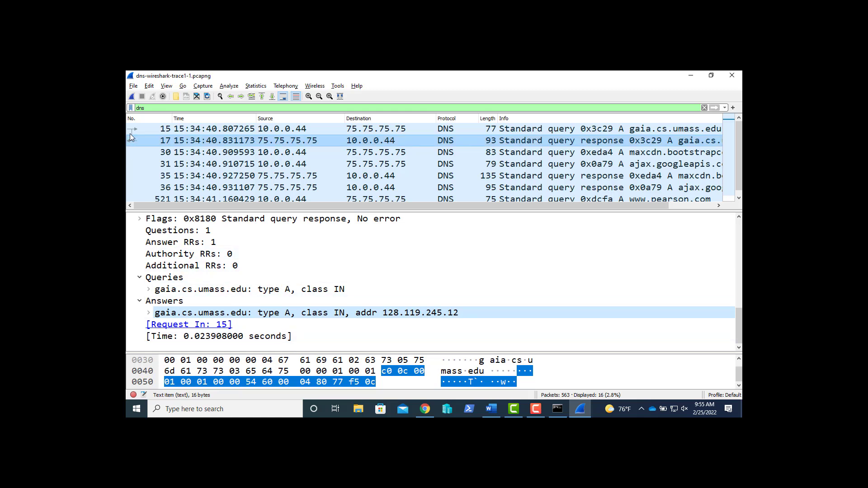
pyautogui.click(145, 109)
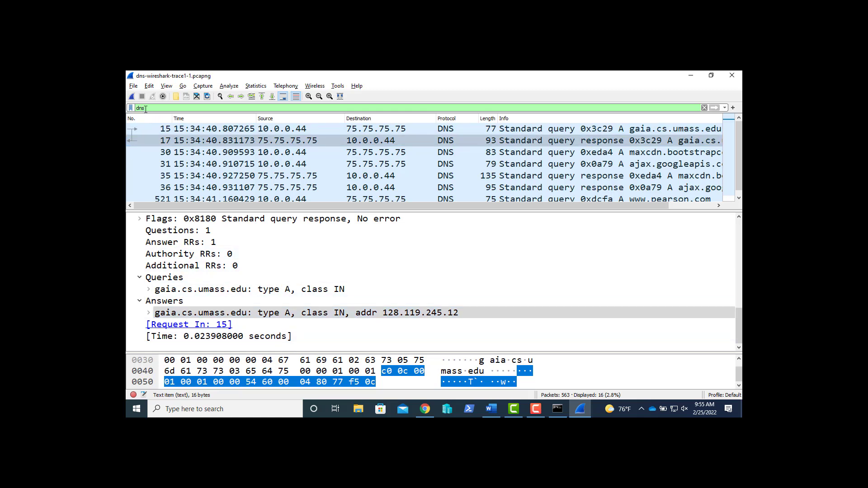
pyautogui.press('BackSpace')
pyautogui.press('BackSpace')
pyautogui.press('BackSpace')
pyautogui.write('http')
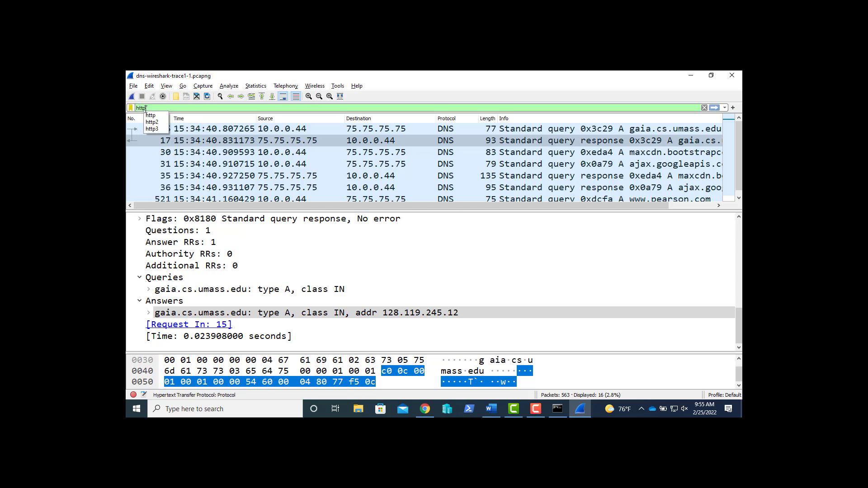
pyautogui.press('Return')
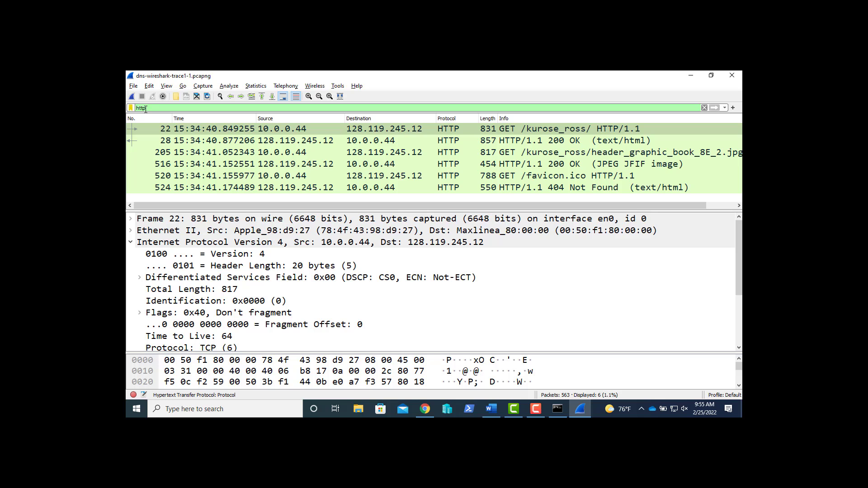
# Compare question 11 in Word with the HTTP GET packets in Wireshark for the header_graphic_book image and the /kurose_ross/ base file.
pyautogui.click(271, 154)
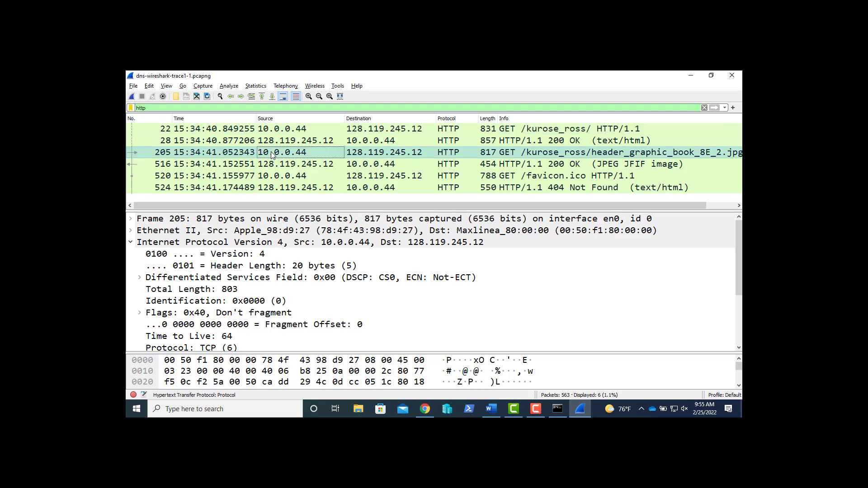
pyautogui.hotkey('alt', 'Tab')
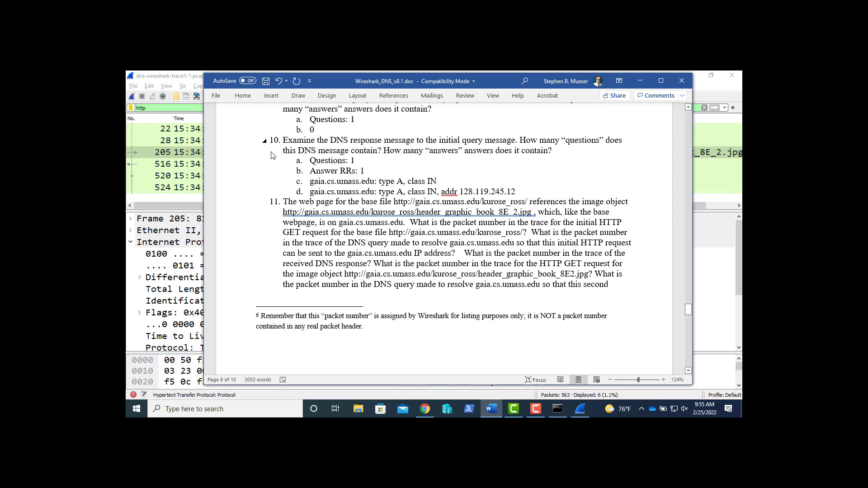
pyautogui.scroll(-3, 613, 307)
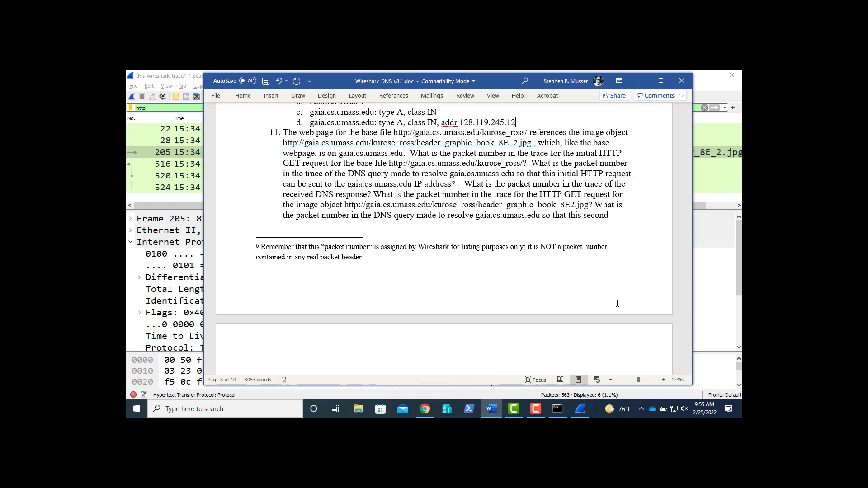
pyautogui.hotkey('alt', 'Tab')
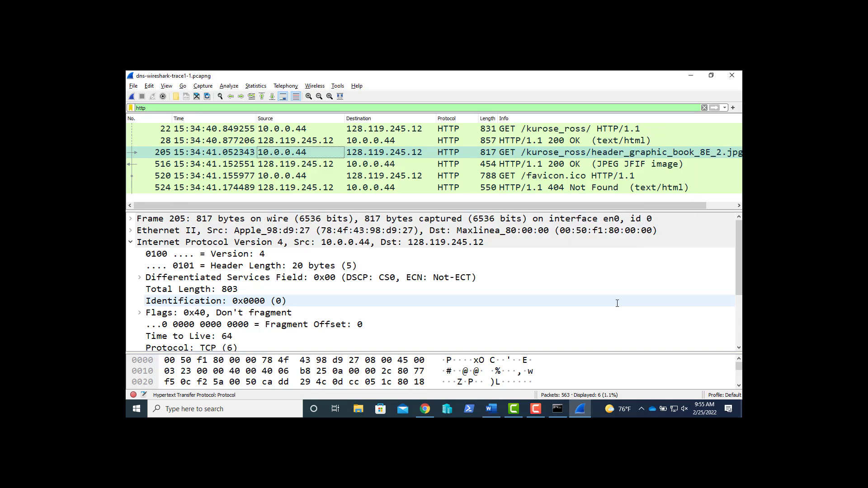
pyautogui.click(423, 131)
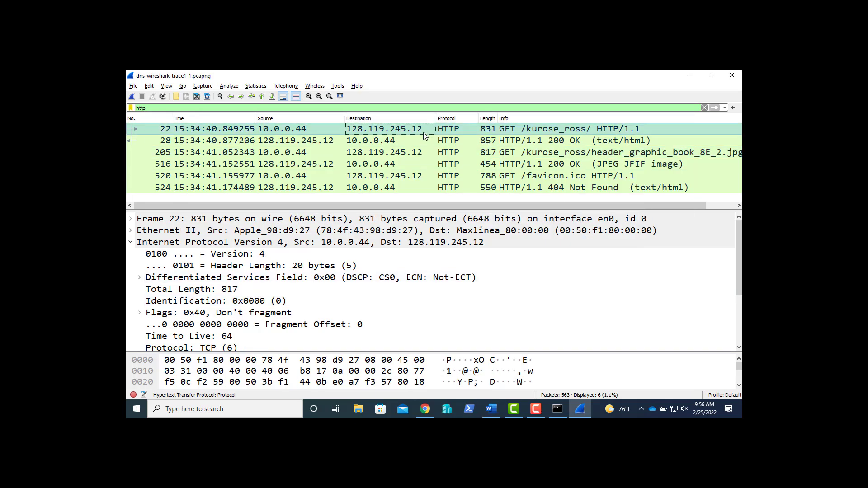
# Add sub-items a "22", b "15" and c "17" below the end of question 11 in Word.
pyautogui.hotkey('alt', 'Tab')
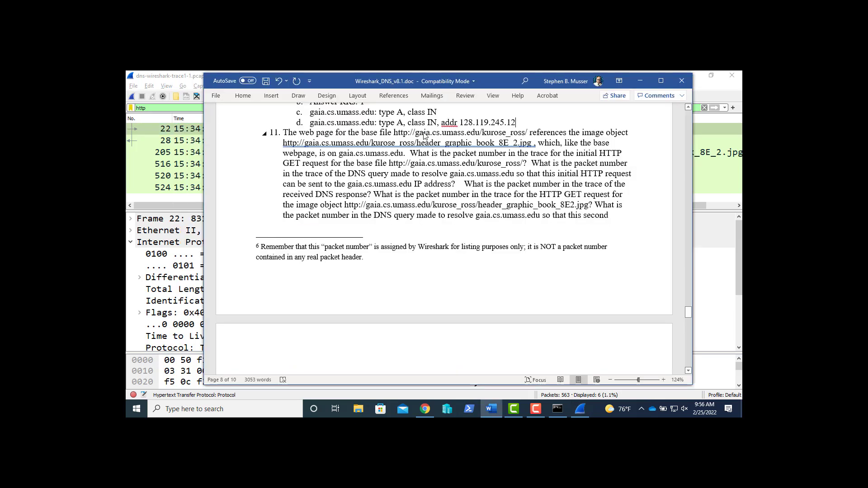
pyautogui.scroll(-5, 423, 133)
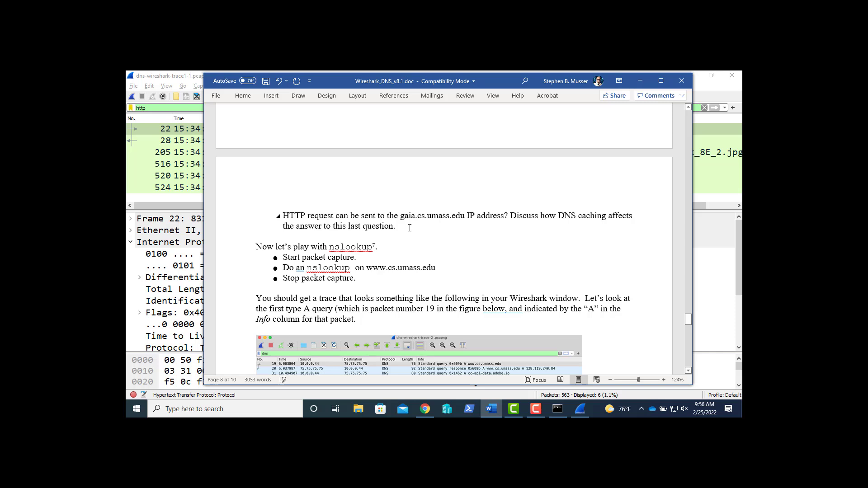
pyautogui.press('Return')
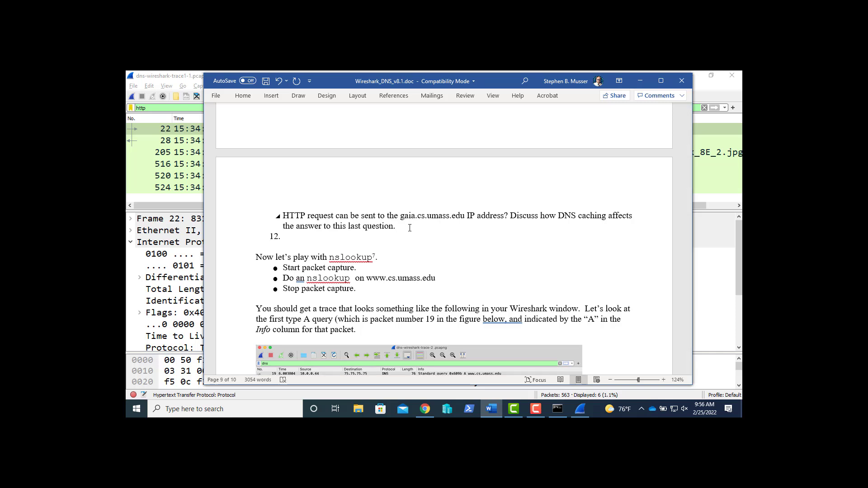
pyautogui.press('Tab')
pyautogui.press('Return')
pyautogui.write('15')
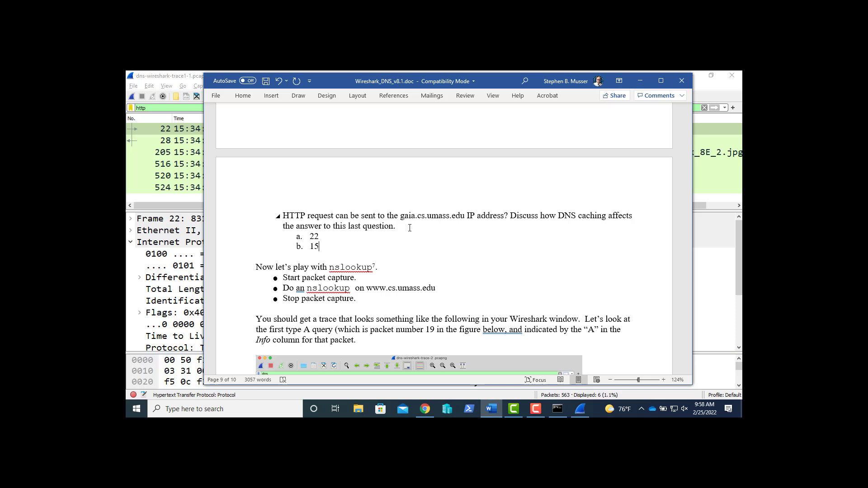
pyautogui.press('Return')
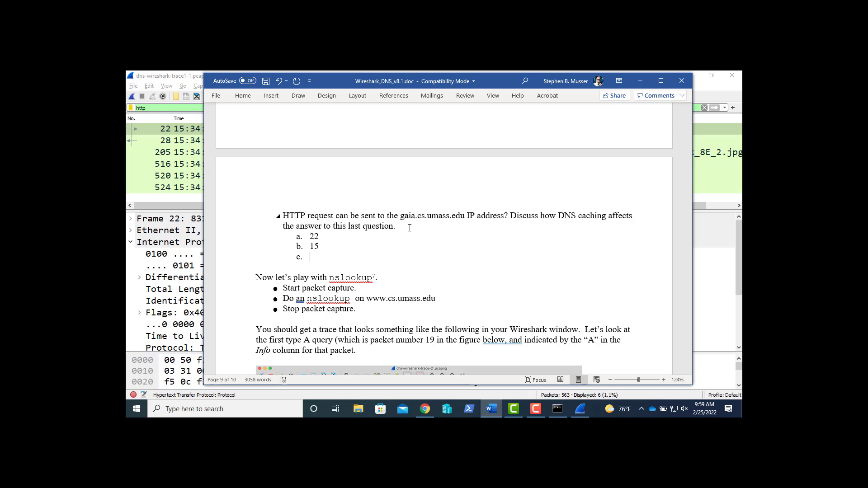
pyautogui.write('17')
# Check the image GET request's packet number in Wireshark and enter "205" as question 11's sub-item d in Word.
pyautogui.hotkey('alt', 'Tab')
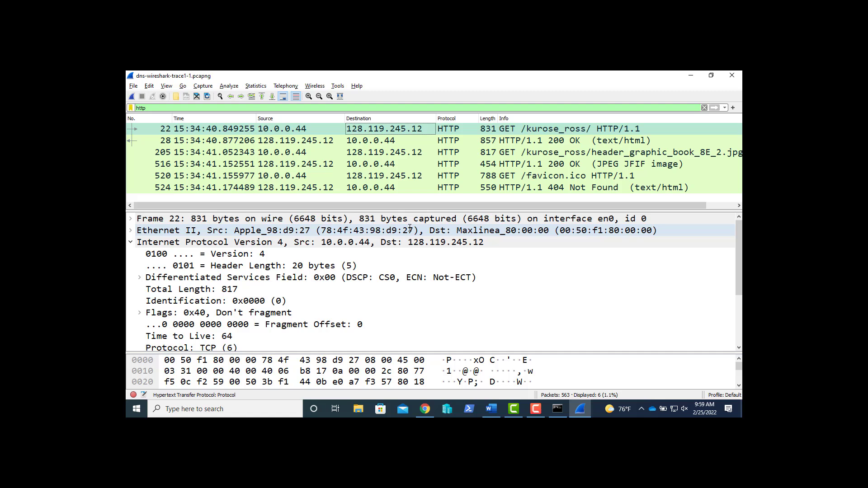
pyautogui.hotkey('alt', 'Tab')
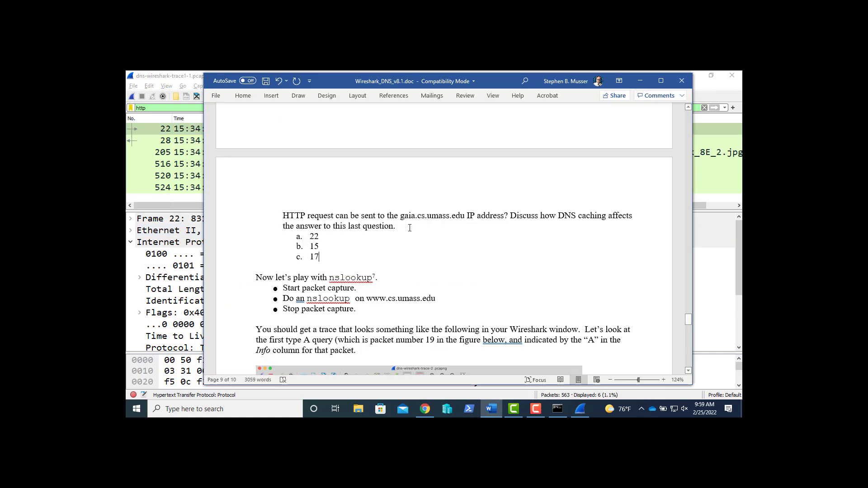
pyautogui.press('Return')
pyautogui.write('20')
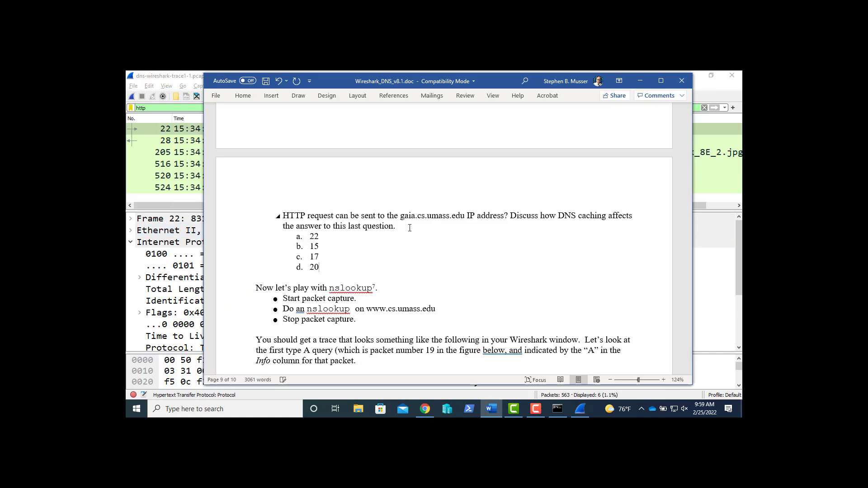
pyautogui.write('5')
pyautogui.press('Return')
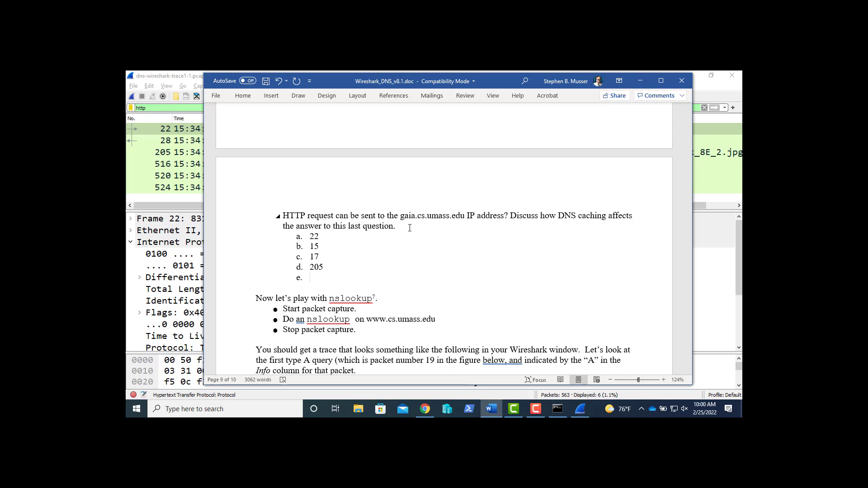
# Recheck the Wireshark packet list and enter "15" as question 11's sub-item e in Word, followed by an empty sub-item f.
pyautogui.hotkey('alt', 'Tab')
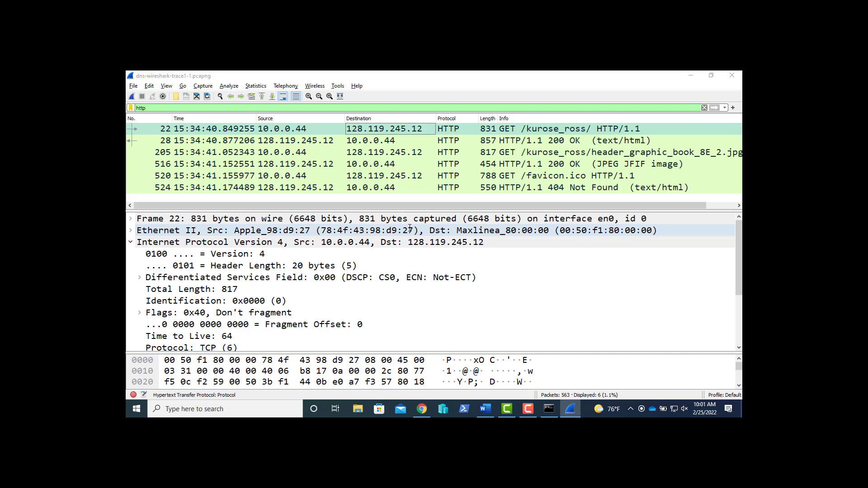
pyautogui.hotkey('alt', 'Tab')
pyautogui.write('15')
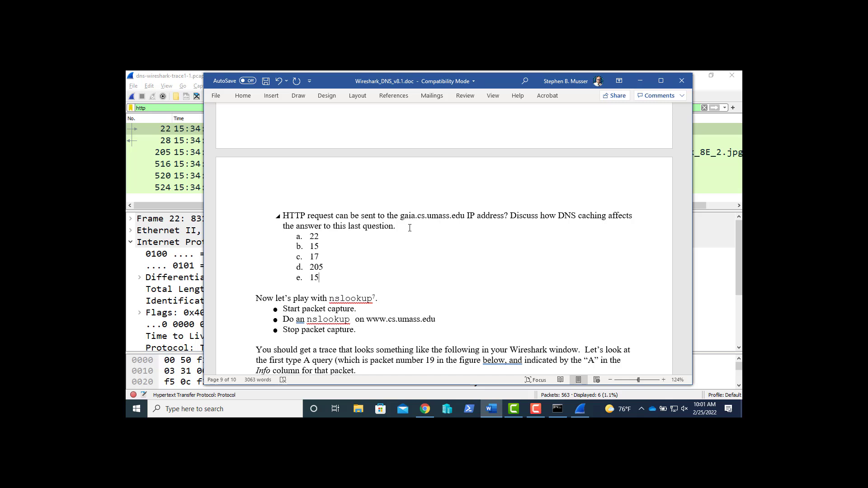
pyautogui.press('Return')
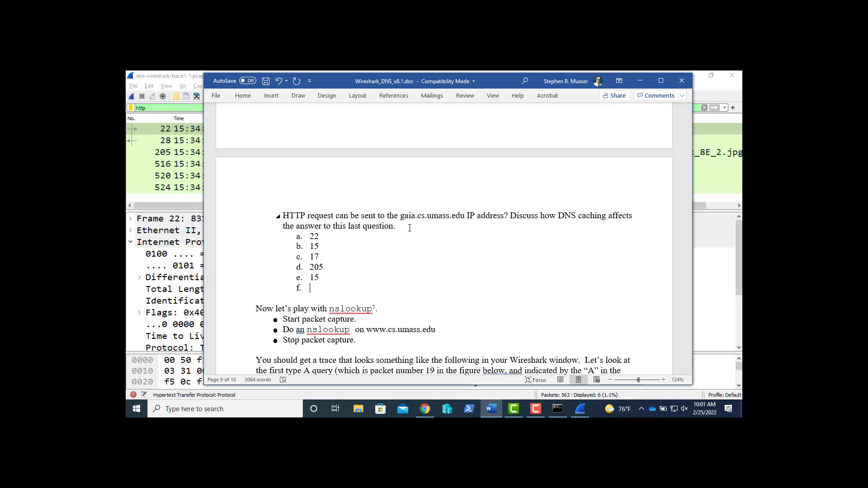
# Inspect the details of packet 205 in Wireshark and replace the http display filter with "dns".
pyautogui.hotkey('alt', 'Tab')
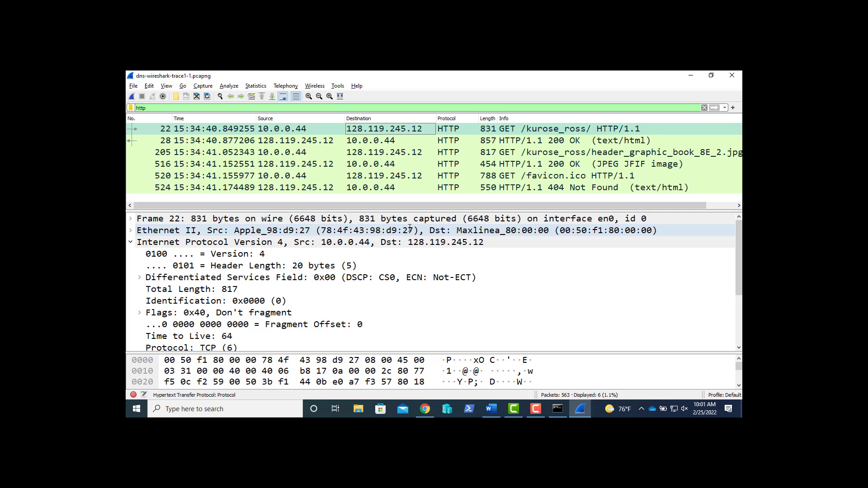
pyautogui.click(457, 154)
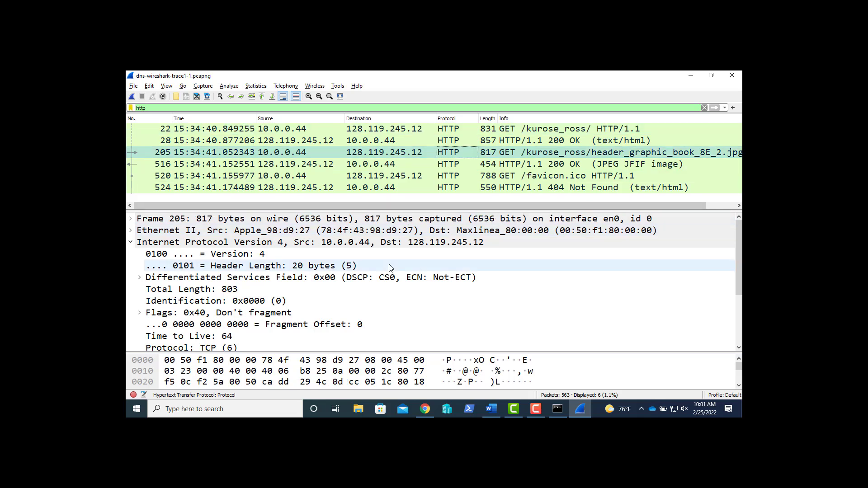
pyautogui.scroll(-2, 390, 267)
pyautogui.scroll(-1, 390, 267)
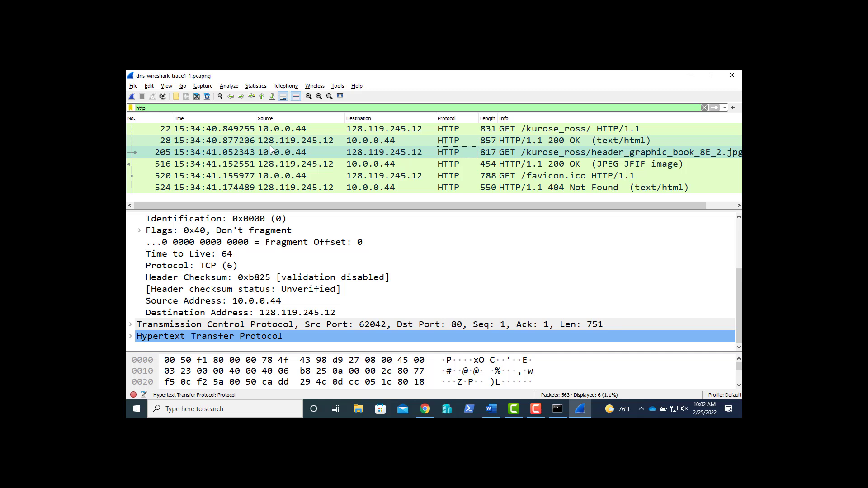
pyautogui.click(153, 108)
pyautogui.press('BackSpace')
pyautogui.press('BackSpace')
pyautogui.press('BackSpace')
pyautogui.press('BackSpace')
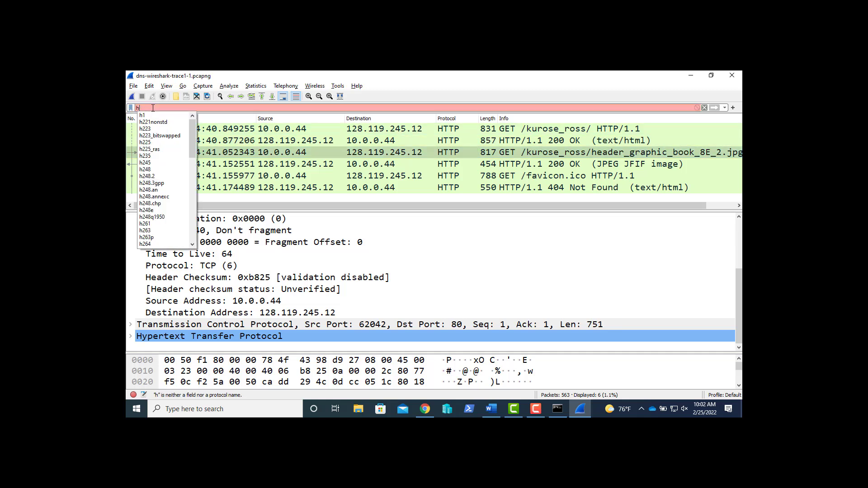
pyautogui.write('dns')
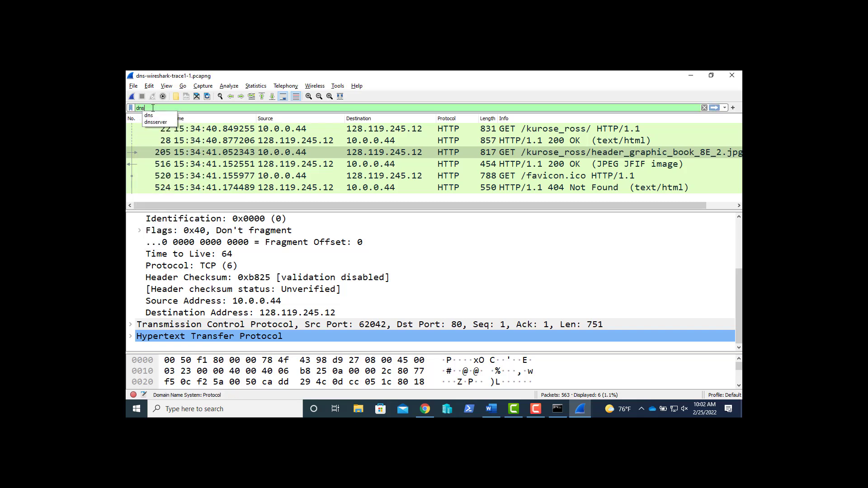
pyautogui.press('Return')
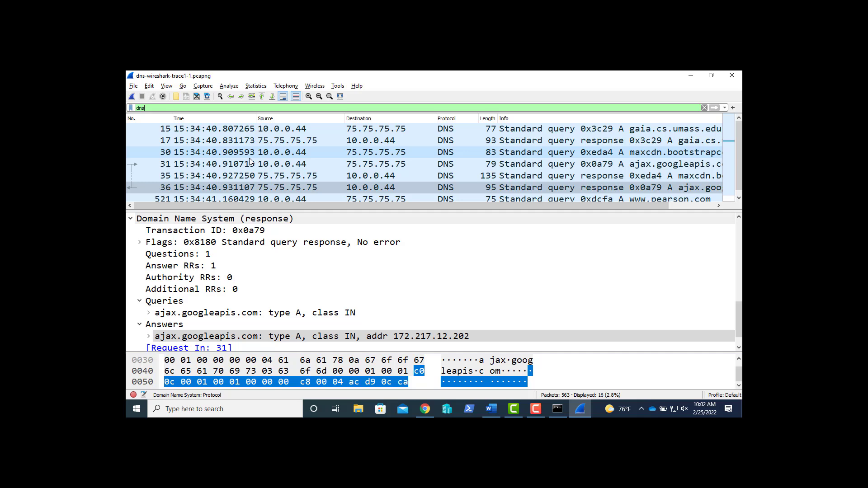
# Answer 11f in Word with "Since the local computer cached the DNS lookup, it was not necessary to perform an additional lookup. We already knew the answer.".
pyautogui.hotkey('alt', 'Tab')
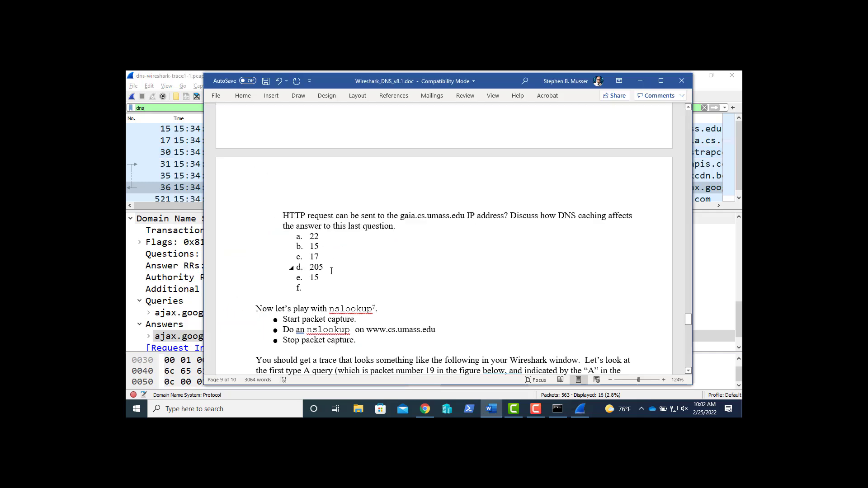
pyautogui.click(342, 286)
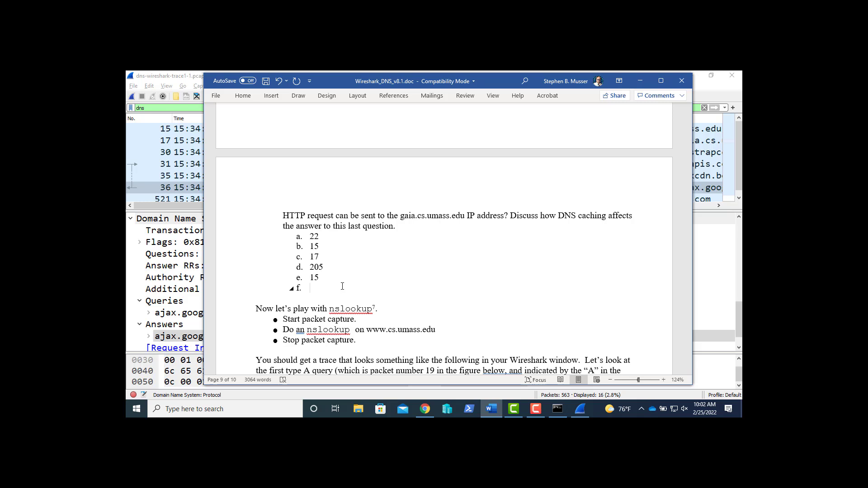
pyautogui.write('Since thelocal computer cached the')
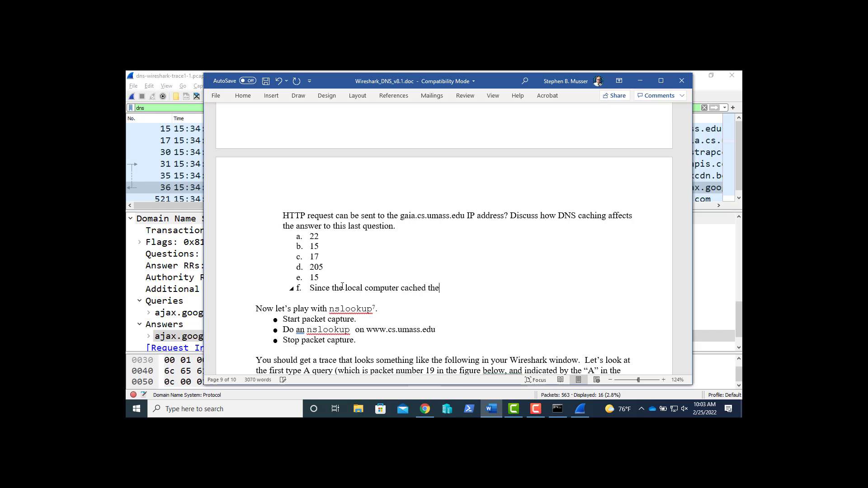
pyautogui.write(' DNS lookup, it was not necce')
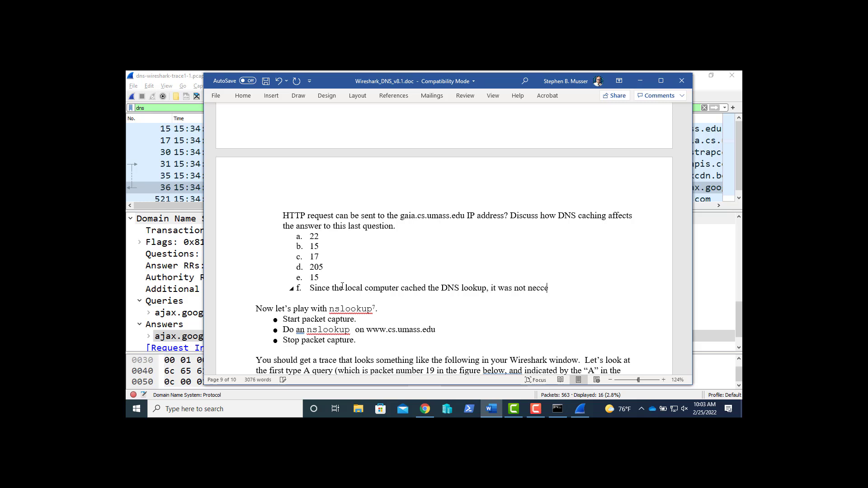
pyautogui.press('BackSpace')
pyautogui.press('BackSpace')
pyautogui.write('essary to perform an addit')
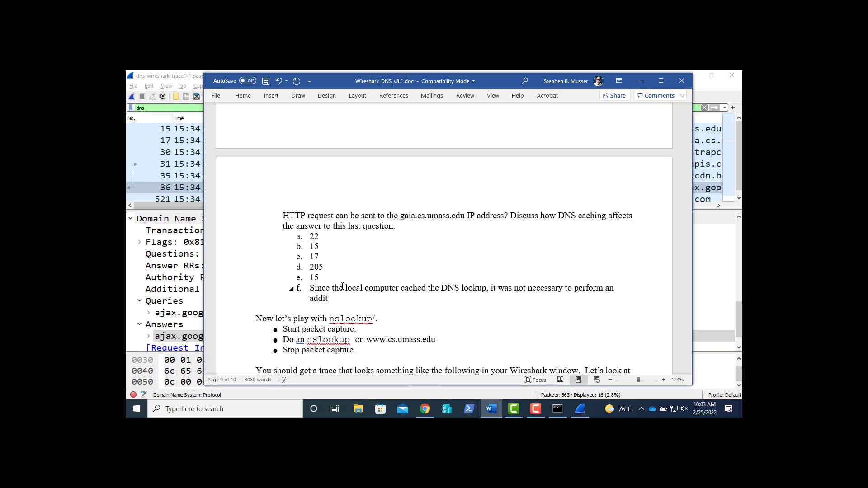
pyautogui.write('ional lookup. We already kn')
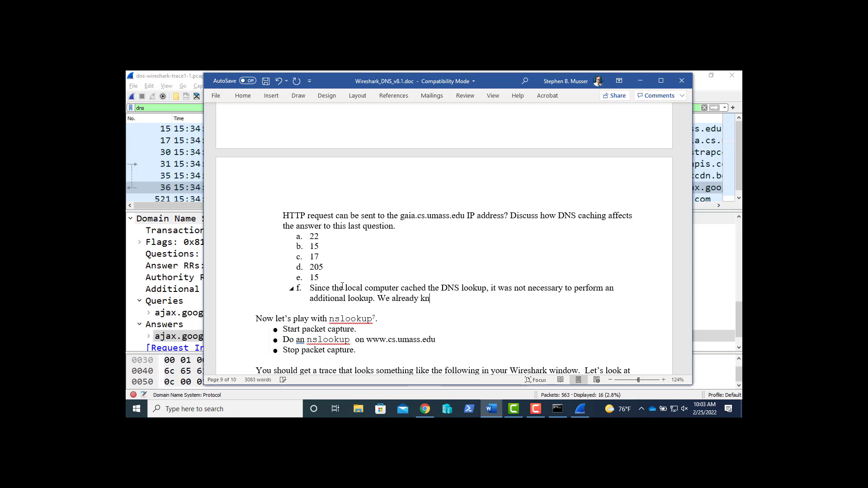
pyautogui.write('ew the answer.')
# Read the nslookup capture instructions, questions 12 to 14 and the footnote about the alternative trace file.
pyautogui.scroll(-3, 457, 299)
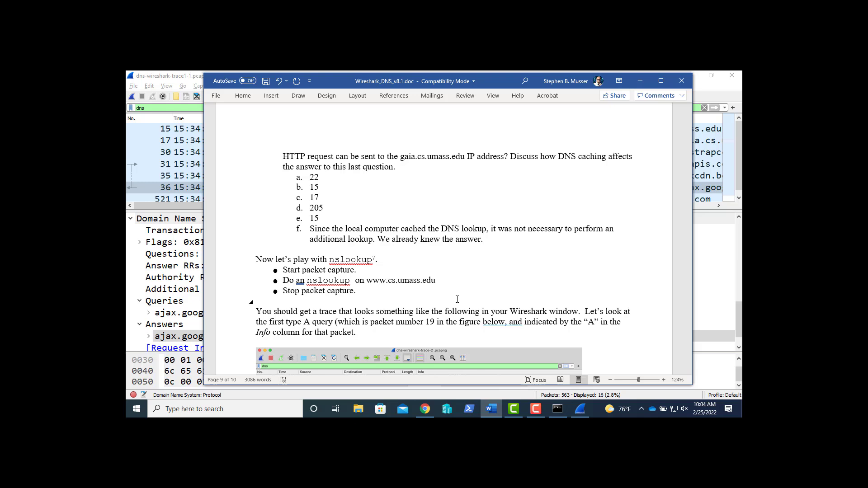
pyautogui.scroll(-3, 457, 300)
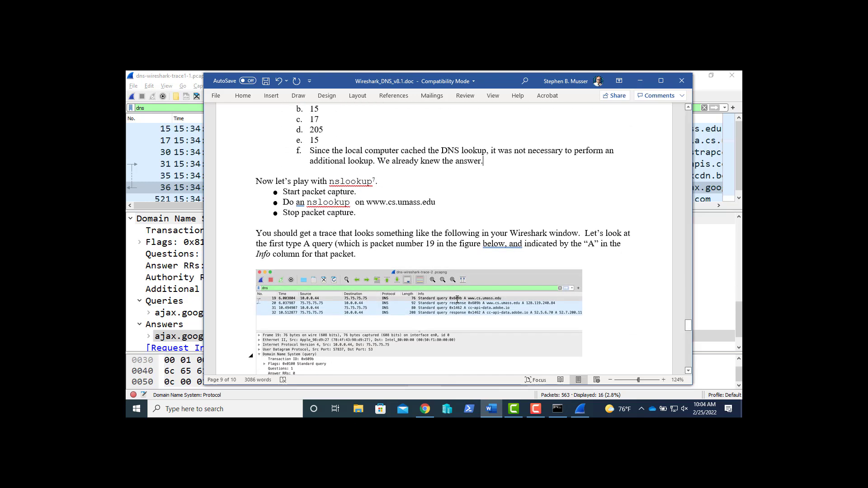
pyautogui.scroll(-1, 457, 299)
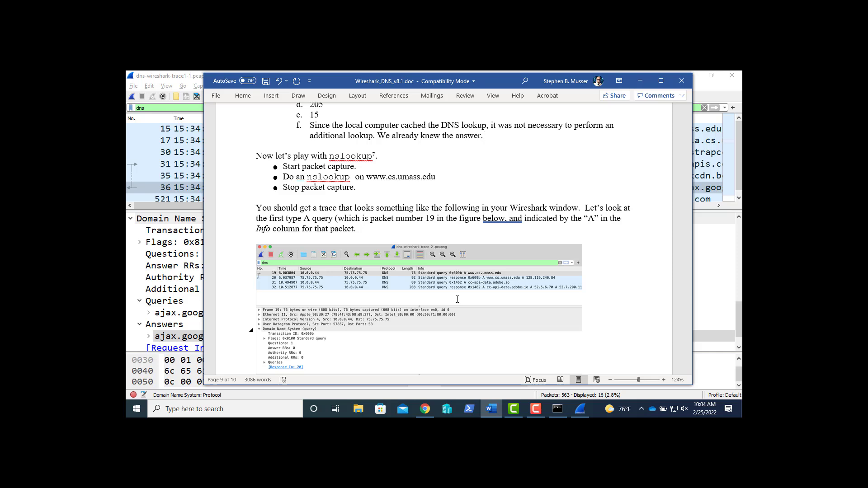
pyautogui.scroll(-5, 457, 299)
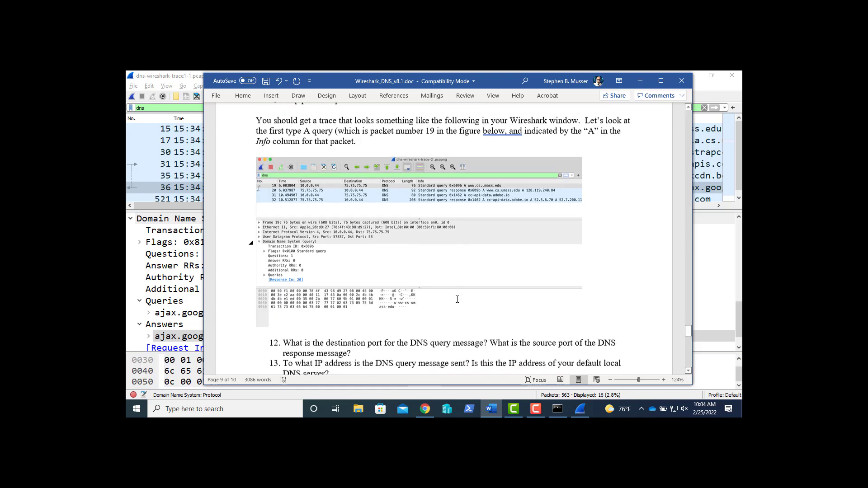
pyautogui.scroll(-3, 456, 299)
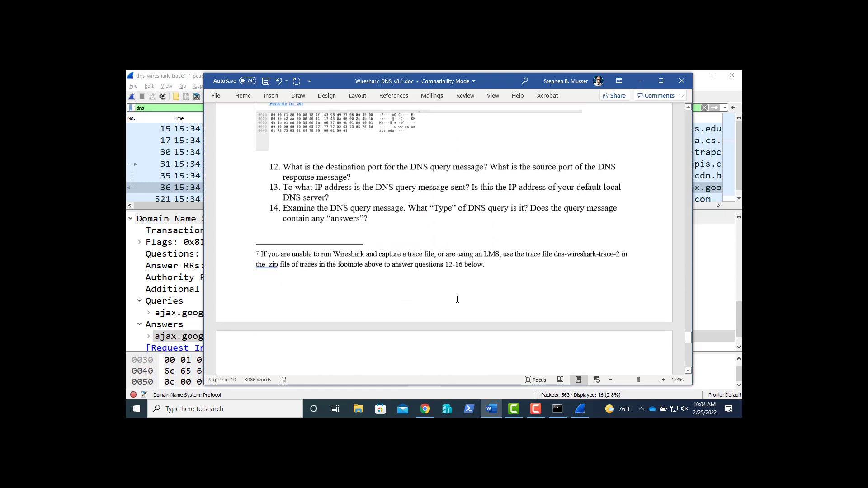
pyautogui.scroll(1, 457, 299)
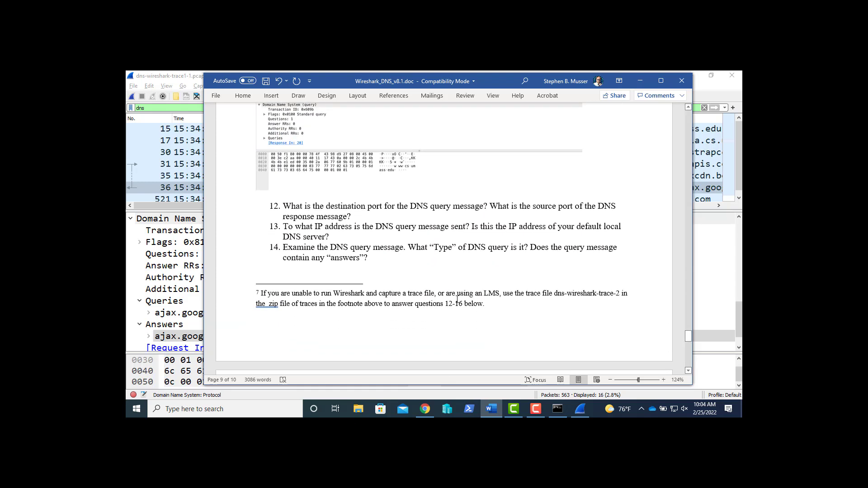
# Switch to Wireshark, open the capture file dns-wireshark-trace1-2.pcap and enlarge the packet list.
pyautogui.click(169, 100)
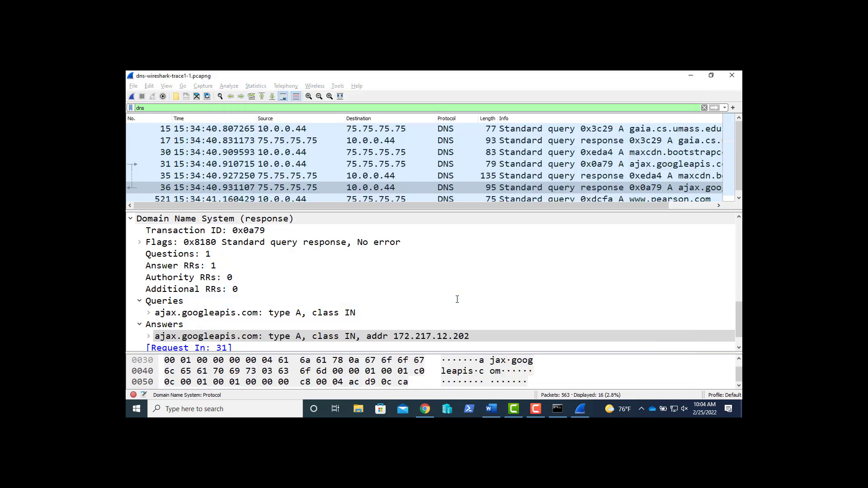
pyautogui.click(134, 86)
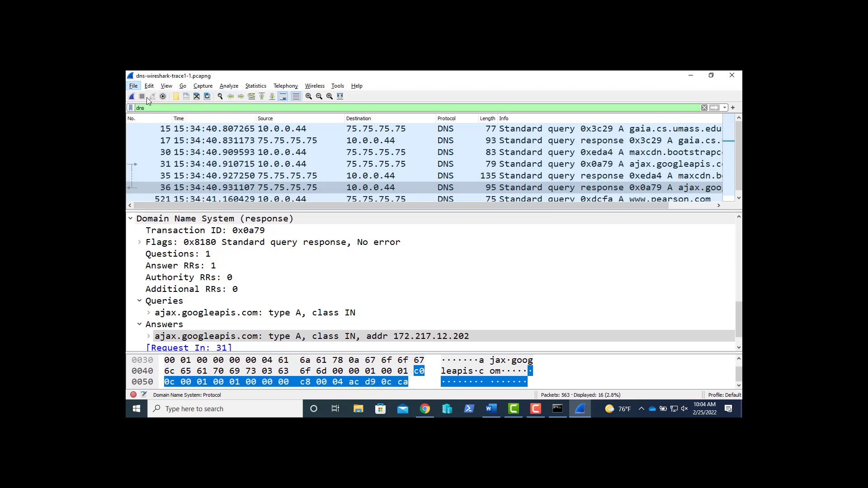
pyautogui.click(147, 100)
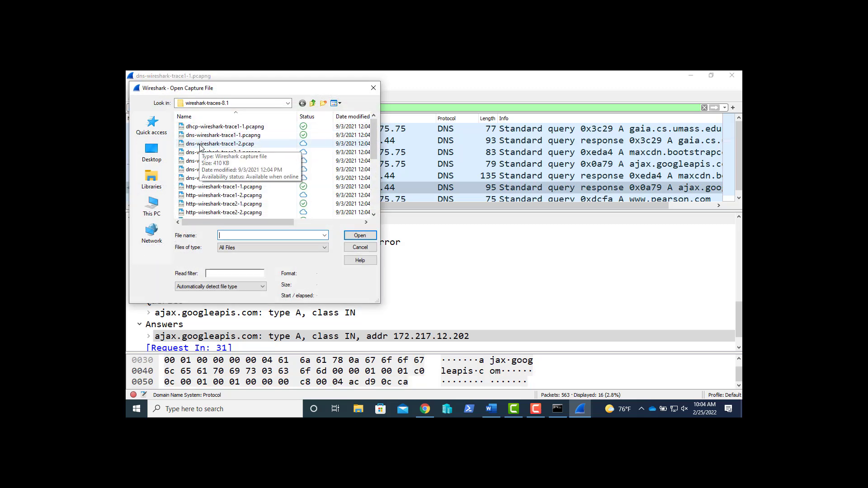
pyautogui.click(200, 146)
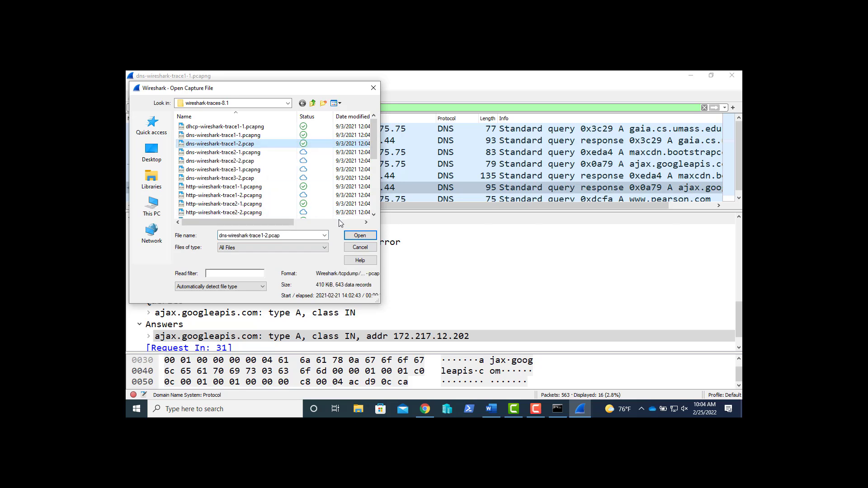
pyautogui.click(359, 236)
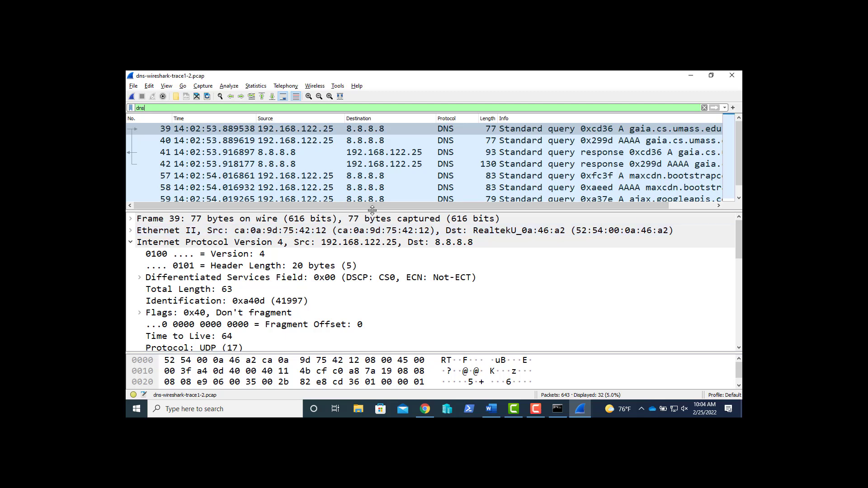
pyautogui.moveTo(372, 210); pyautogui.dragTo(374, 232)
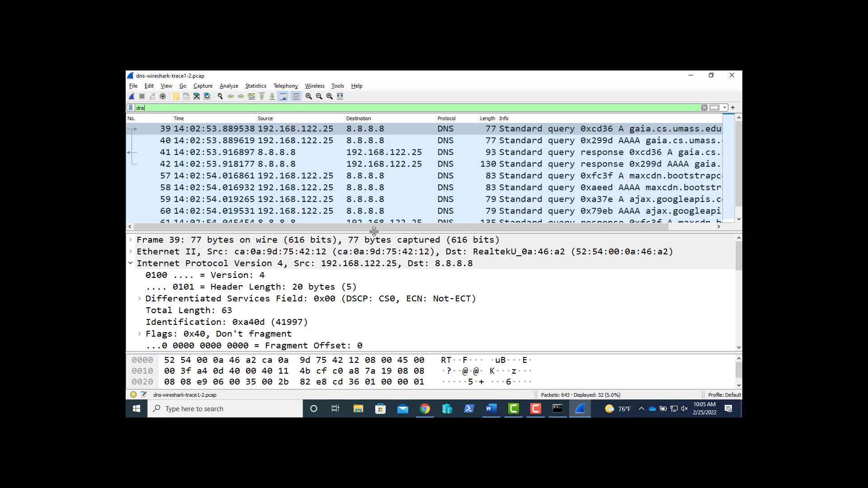
# Compare the DNS packets of the open capture with the nslookup instructions and example trace figure in the Word document.
pyautogui.hotkey('alt', 'Tab')
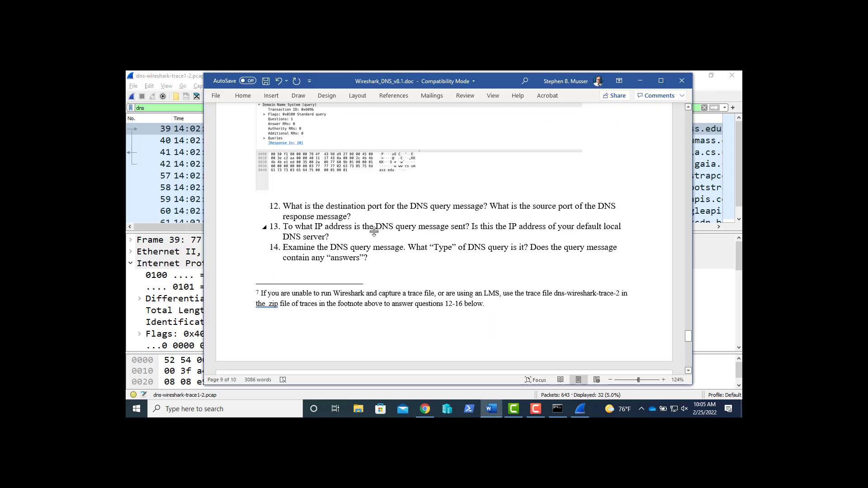
pyautogui.scroll(4, 373, 232)
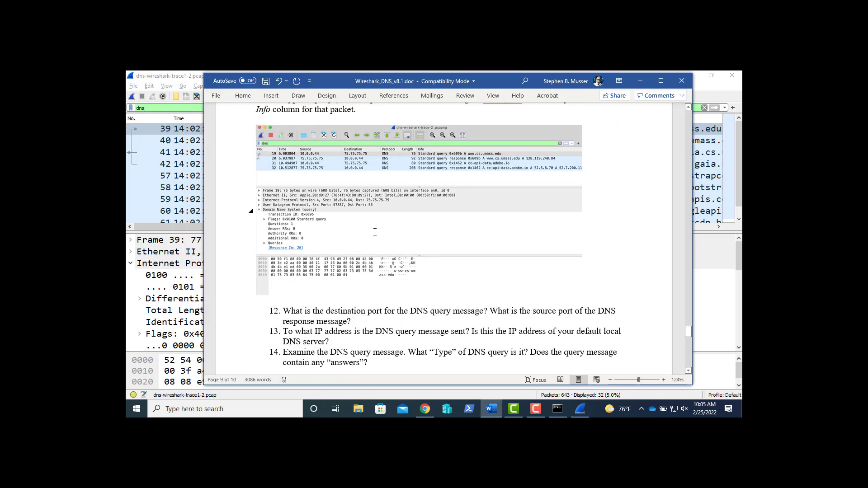
pyautogui.scroll(1, 375, 232)
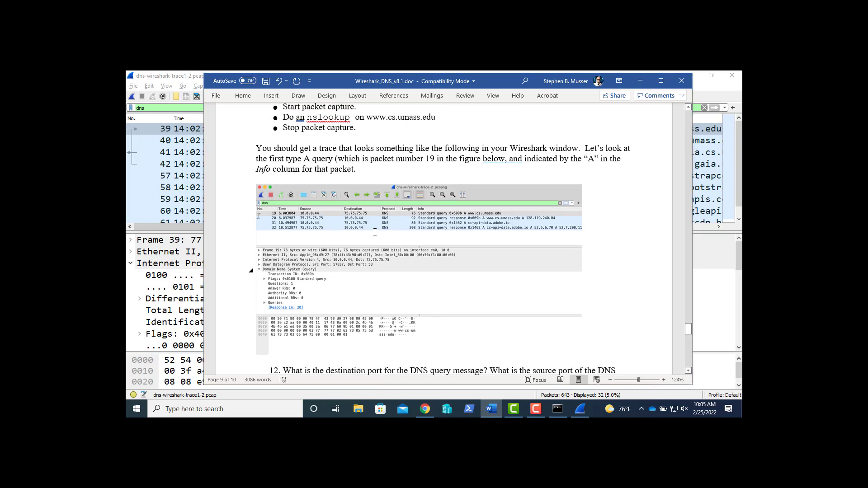
pyautogui.hotkey('alt', 'Tab')
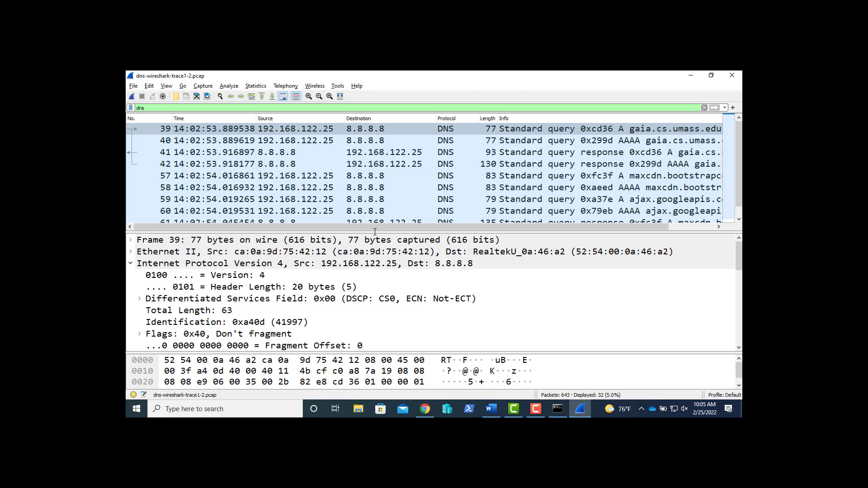
pyautogui.hotkey('alt', 'Tab')
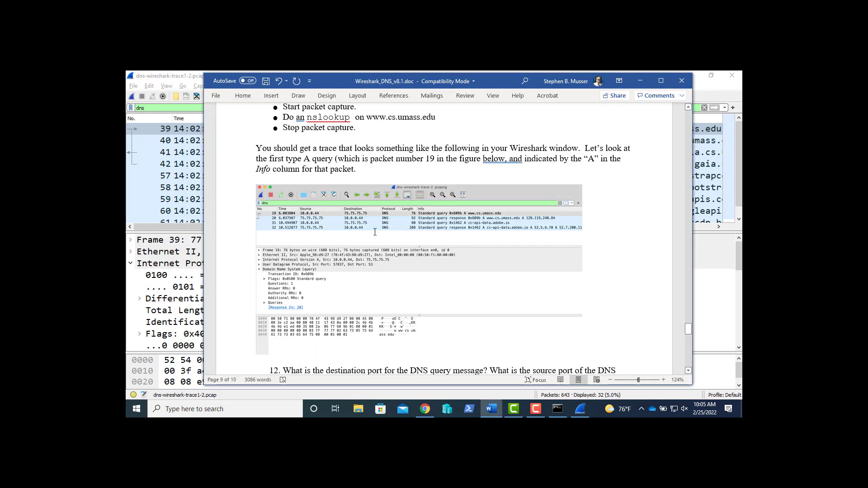
pyautogui.hotkey('alt', 'Tab')
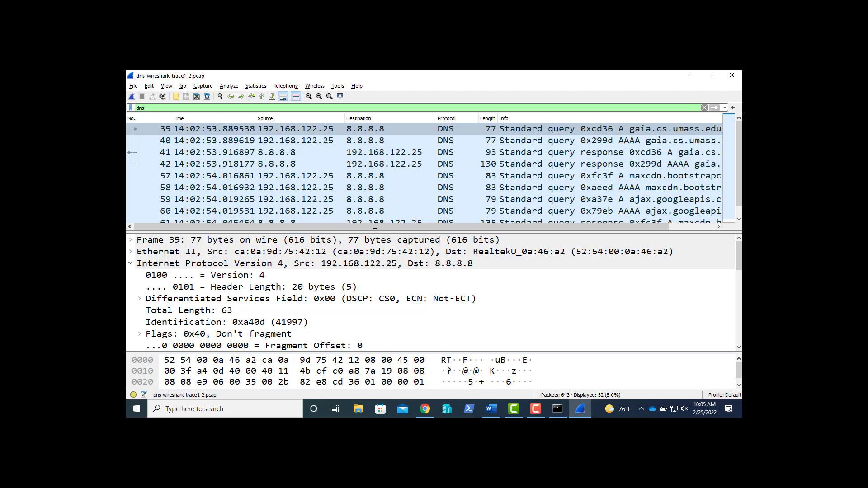
pyautogui.hotkey('alt', 'Tab')
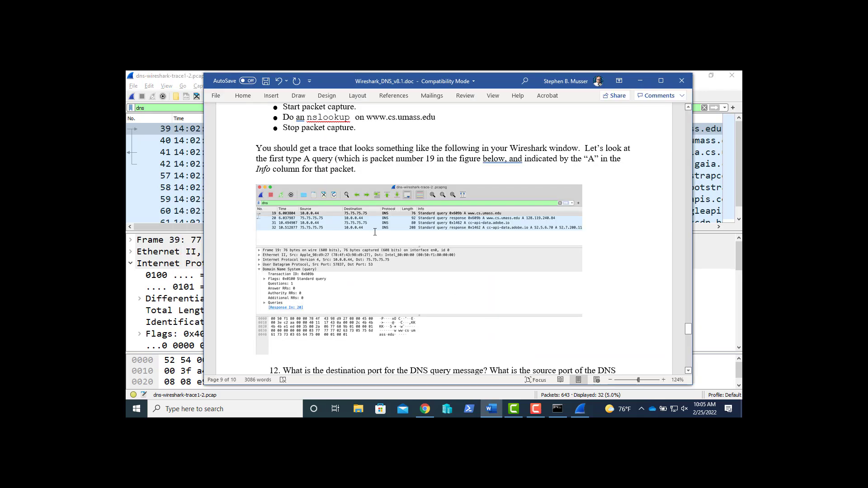
pyautogui.scroll(-3, 375, 232)
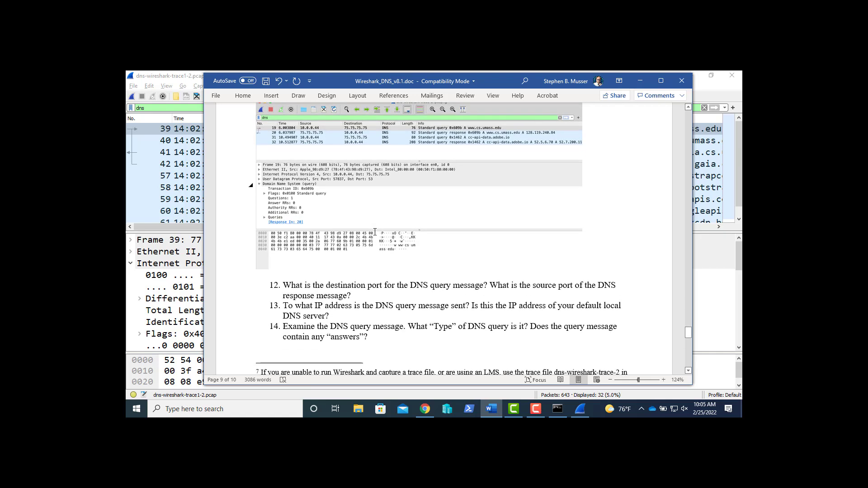
pyautogui.scroll(3, 374, 232)
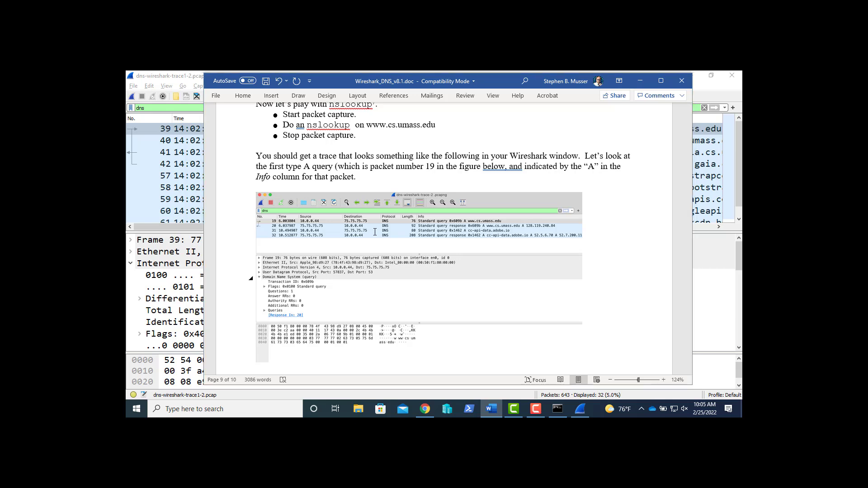
pyautogui.hotkey('alt', 'Tab')
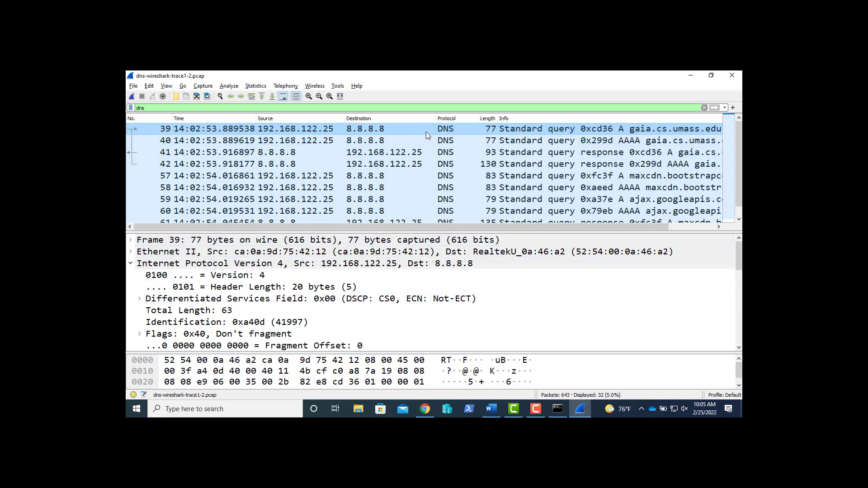
pyautogui.click(408, 128)
# Open the capture file dns-wireshark-trace2-1.pcapng in Wireshark and shrink the packet list to enlarge the packet details.
pyautogui.click(134, 86)
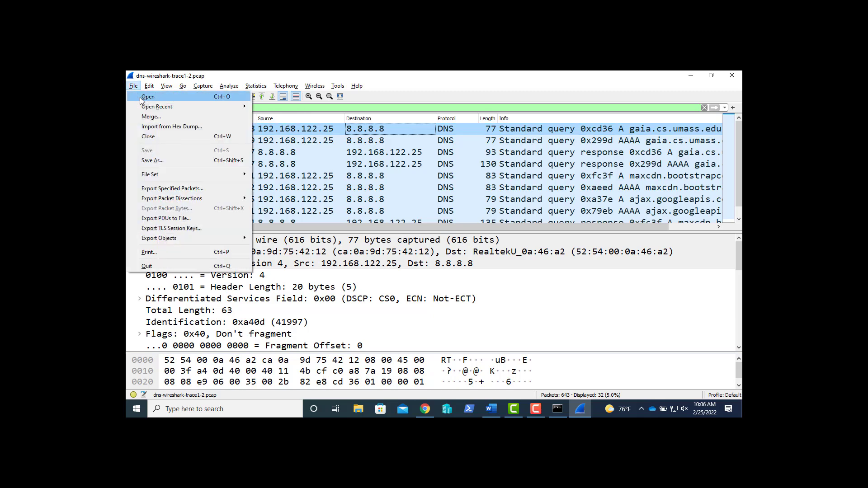
pyautogui.click(156, 98)
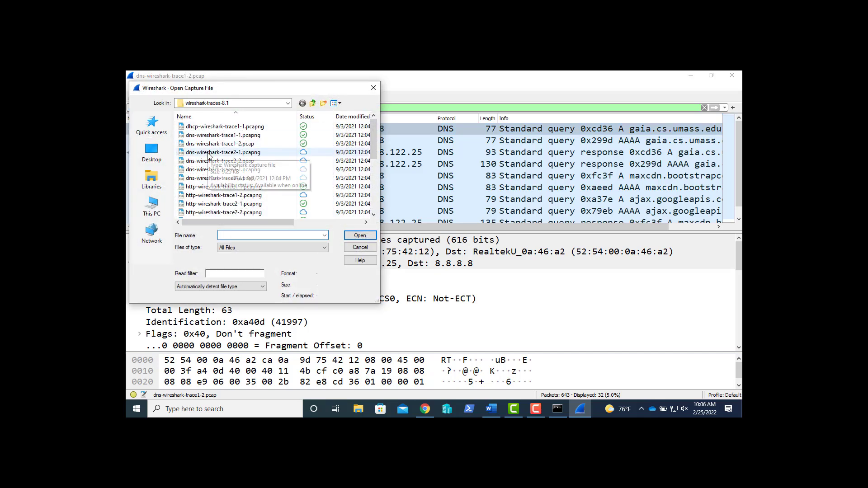
pyautogui.doubleClick(208, 154)
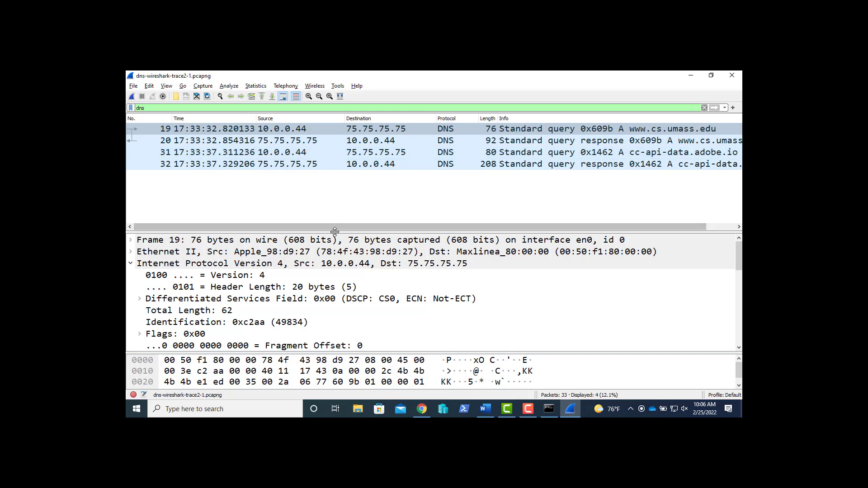
pyautogui.moveTo(334, 233); pyautogui.dragTo(331, 198)
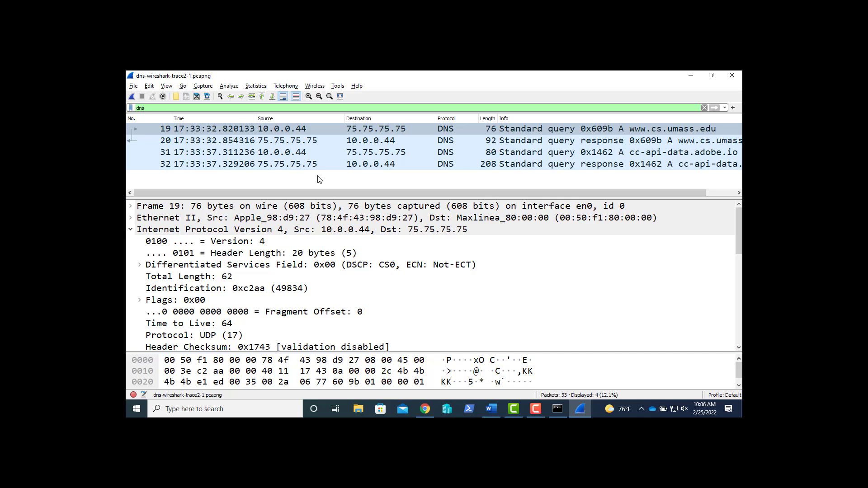
# Copy all visible items of packet 19 and paste them on a new line above question 12 in Word.
pyautogui.click(289, 130)
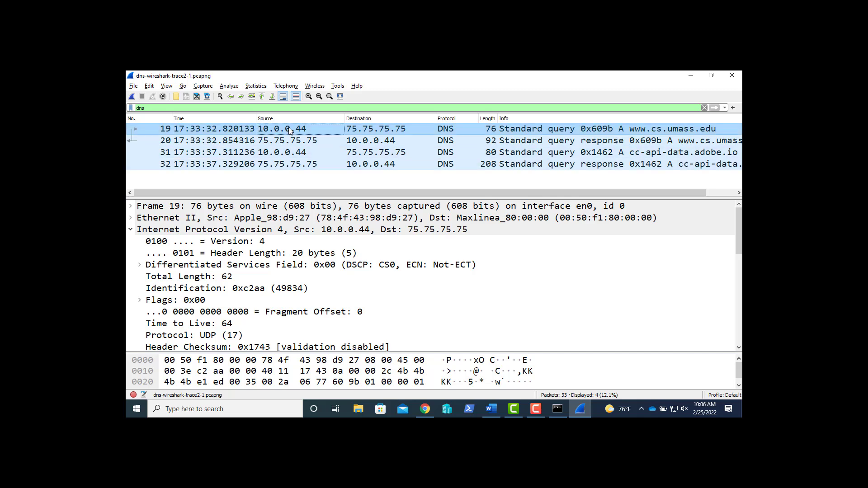
pyautogui.click(149, 87)
pyautogui.moveTo(199, 100)
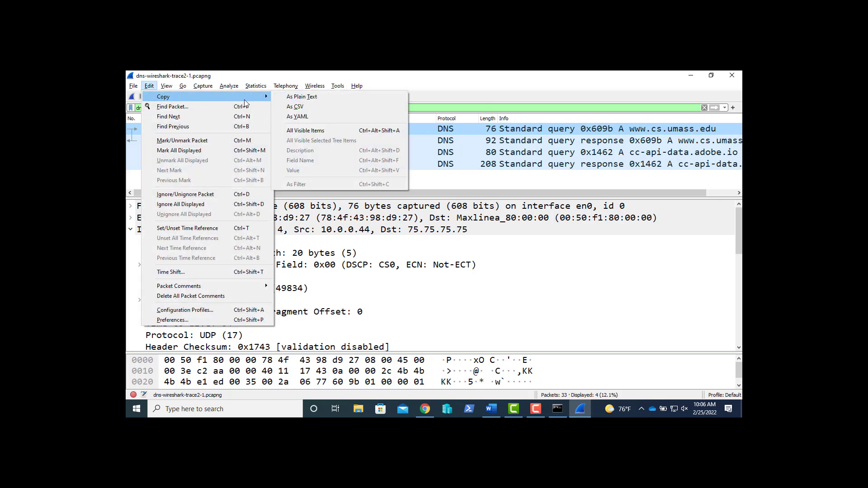
pyautogui.click(291, 131)
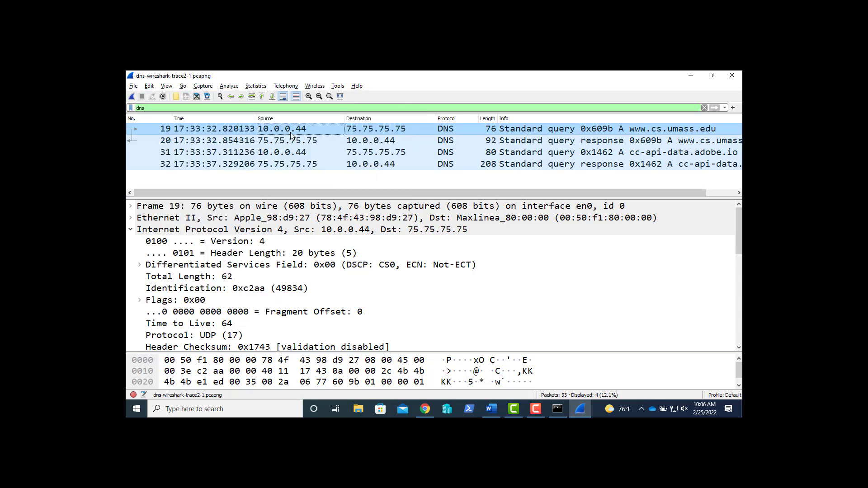
pyautogui.hotkey('alt', 'Tab')
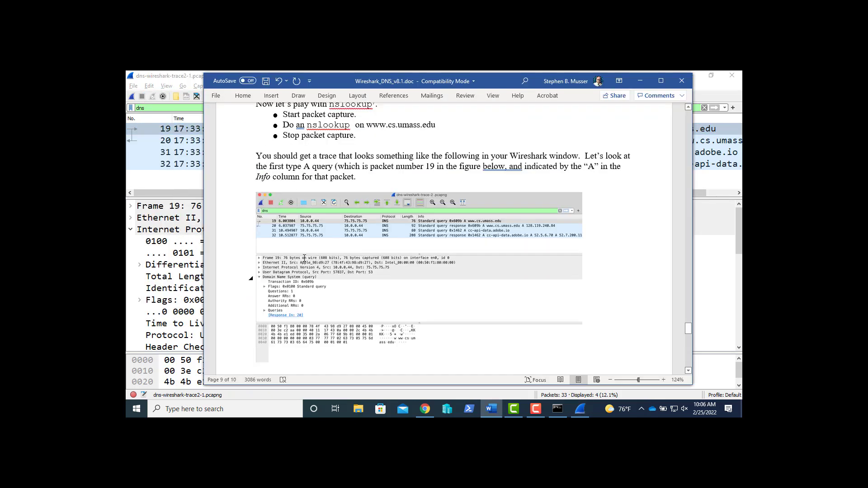
pyautogui.scroll(-3, 304, 208)
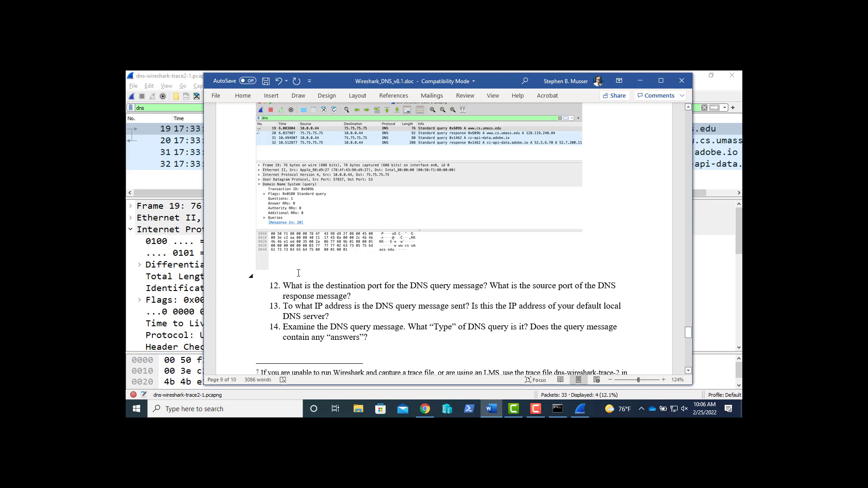
pyautogui.press('Return')
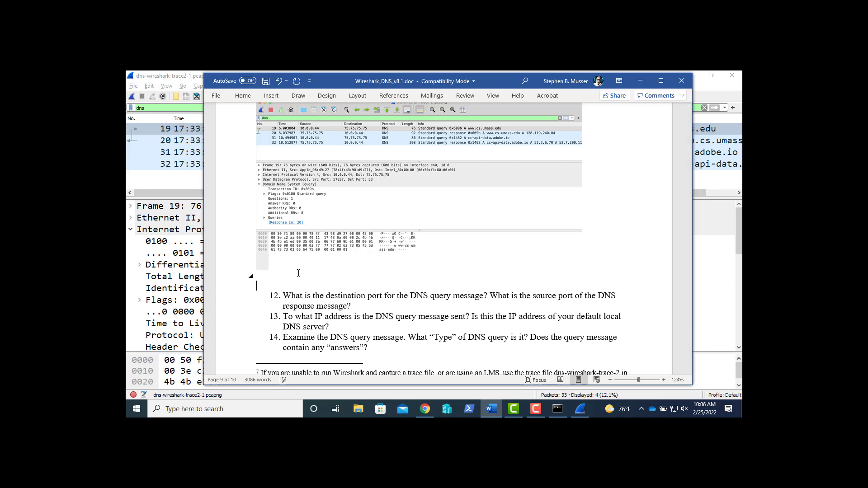
pyautogui.hotkey('ctrl', 'v')
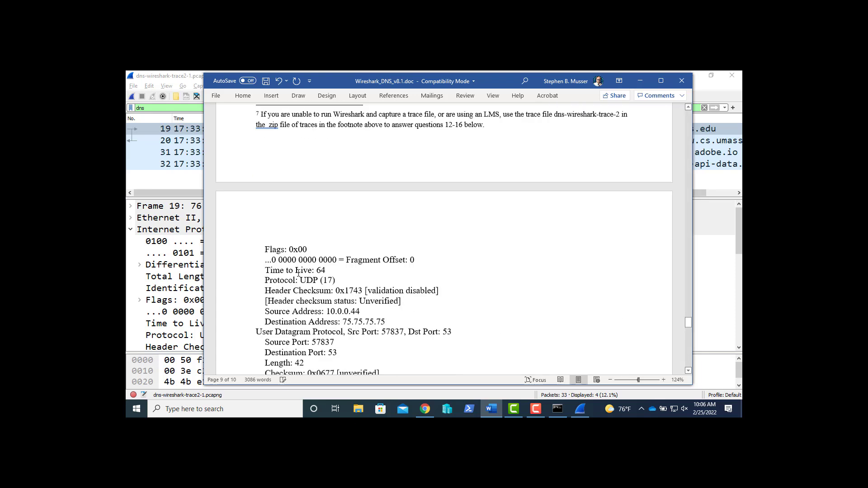
pyautogui.scroll(-1, 298, 273)
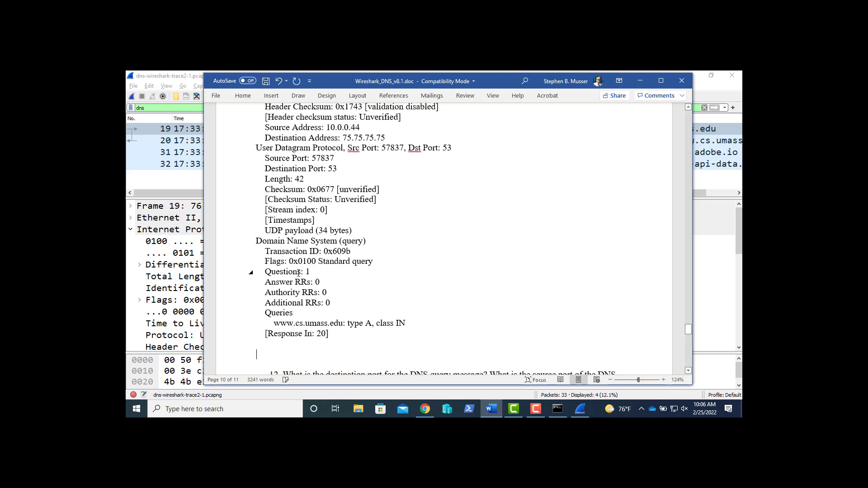
# Copy all visible items of packet 20 in Wireshark and paste them below packet 19's details in Word.
pyautogui.hotkey('alt', 'Tab')
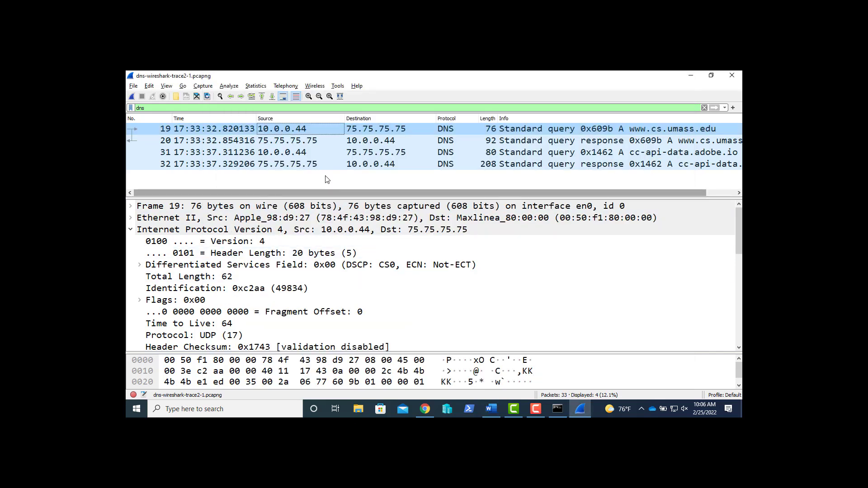
pyautogui.click(299, 140)
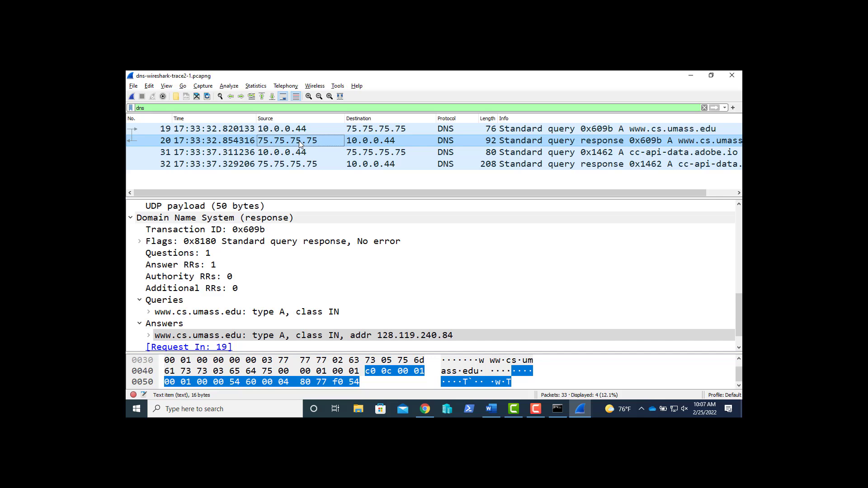
pyautogui.hotkey('alt', 'Tab')
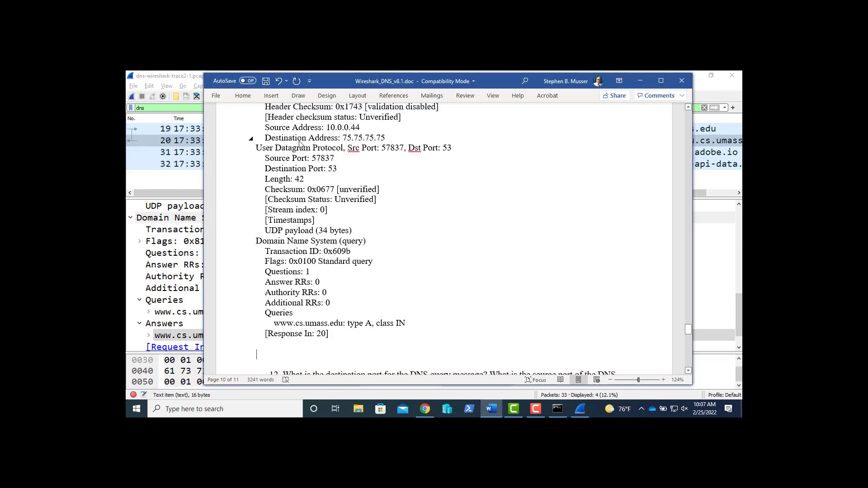
pyautogui.hotkey('ctrl', 'v')
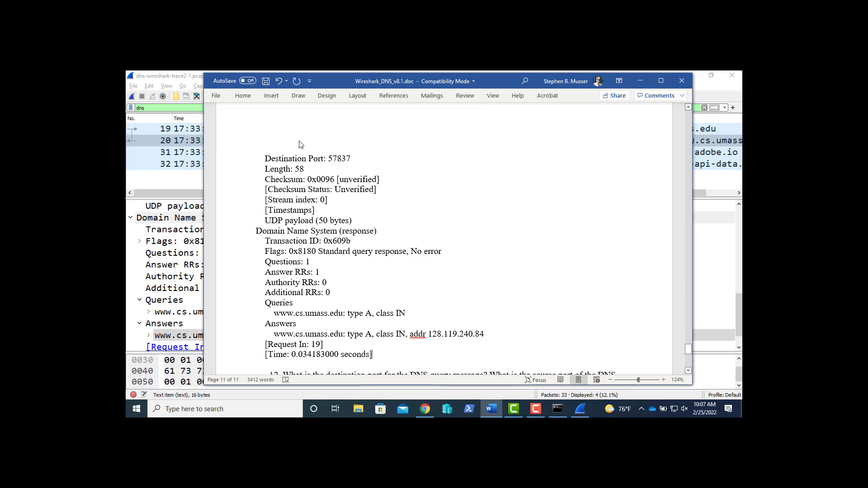
# Add an empty sub-item a under question 12 in Word and return to the capture in Wireshark.
pyautogui.scroll(-2, 299, 143)
pyautogui.scroll(-2, 299, 141)
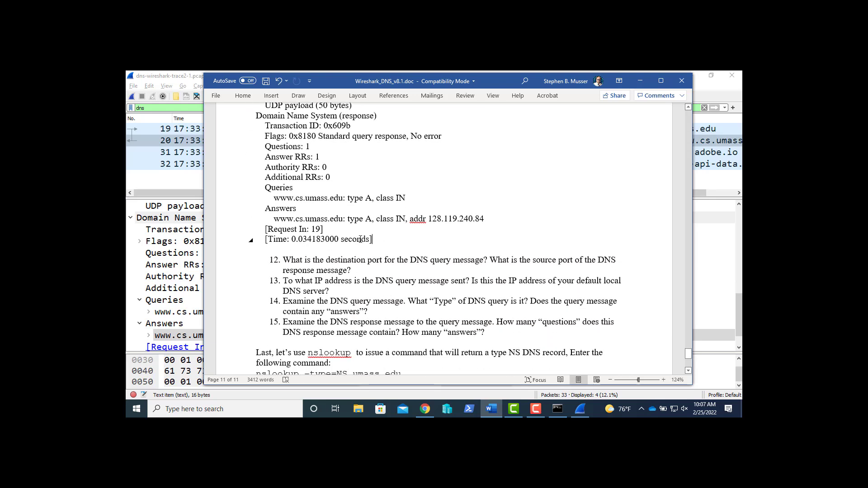
pyautogui.click(373, 270)
pyautogui.press('Return')
pyautogui.press('Tab')
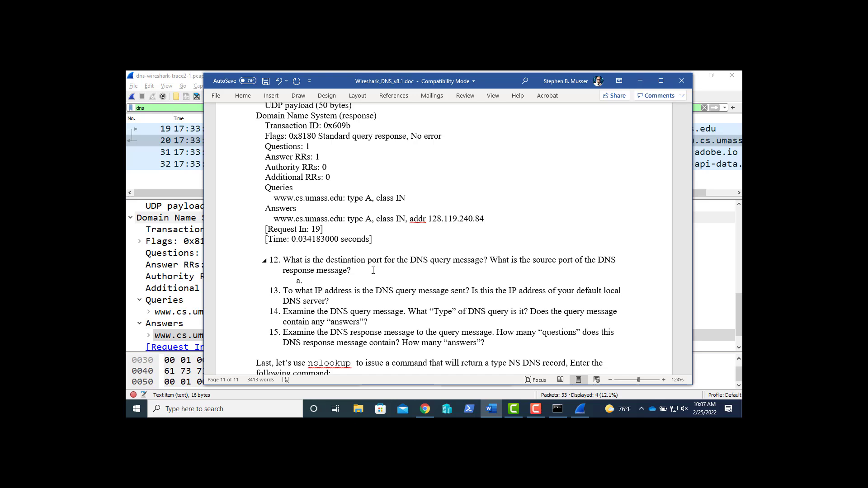
pyautogui.hotkey('alt', 'Tab')
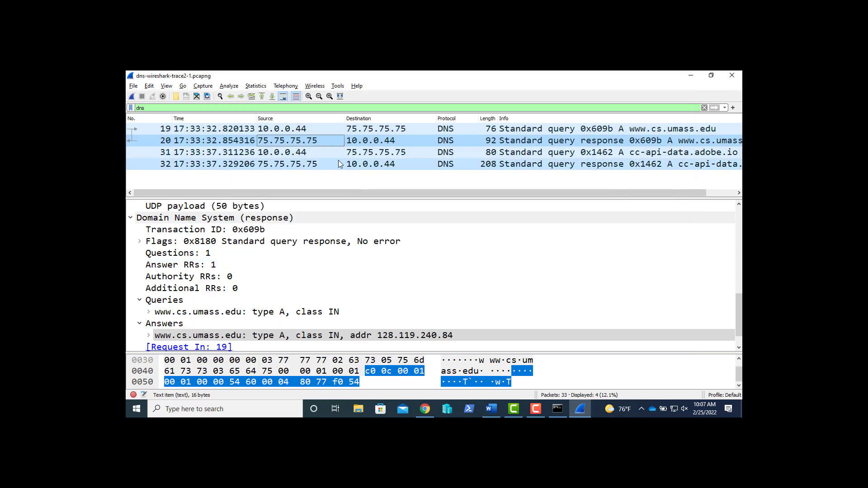
# Copy the destination port field from DNS query packet 19 and enter it in Word as answer 12a, "Destination Port: 53".
pyautogui.click(295, 130)
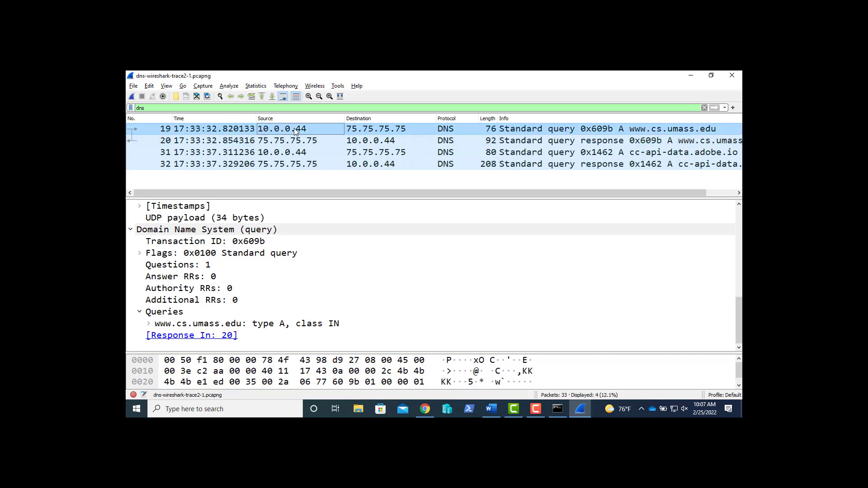
pyautogui.scroll(3, 289, 227)
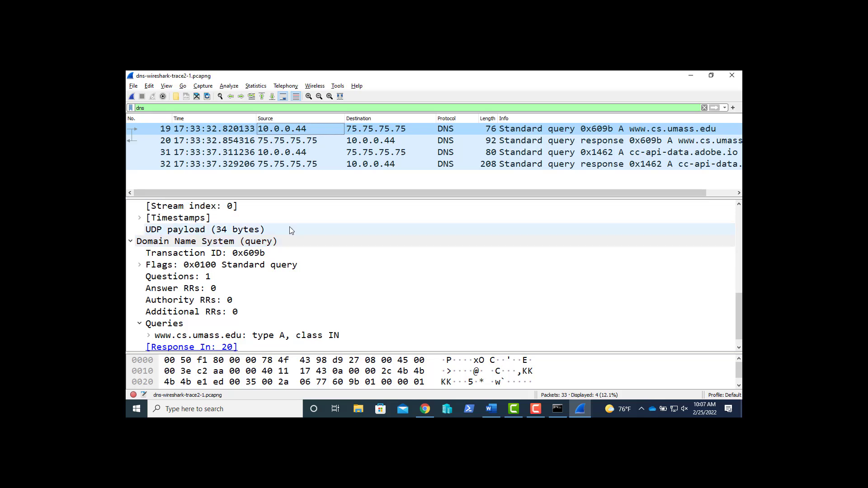
pyautogui.scroll(1, 291, 230)
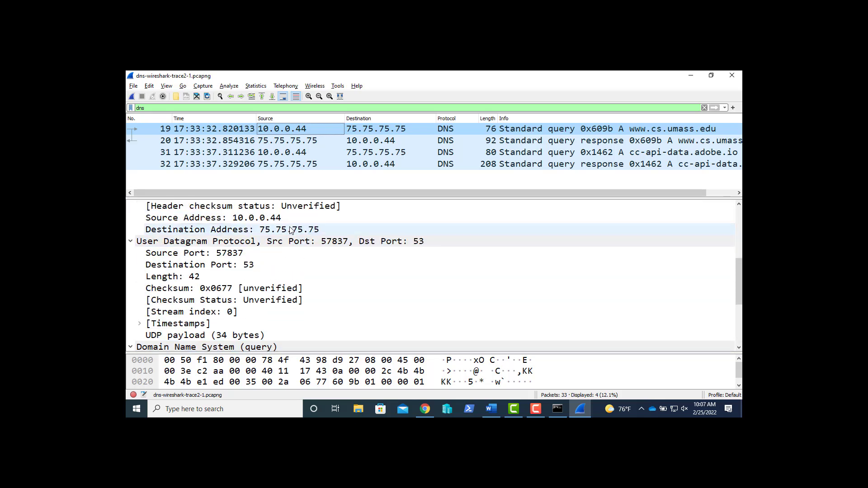
pyautogui.hotkey('alt', 'Tab')
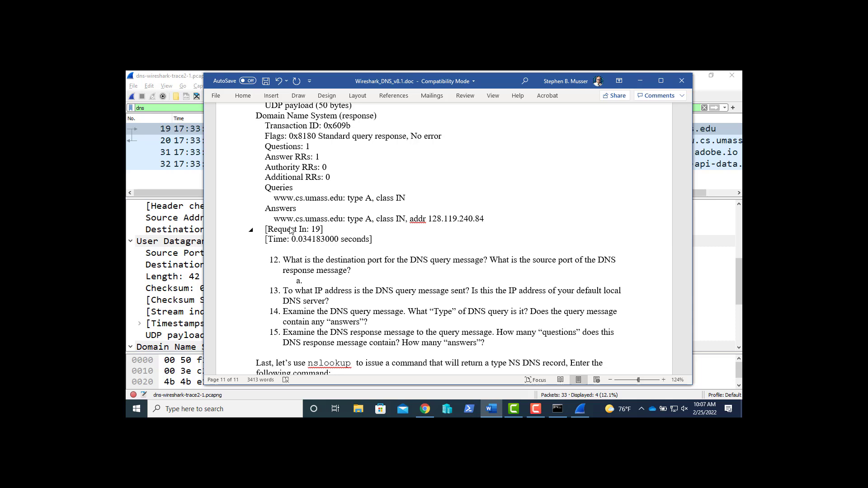
pyautogui.hotkey('alt', 'Tab')
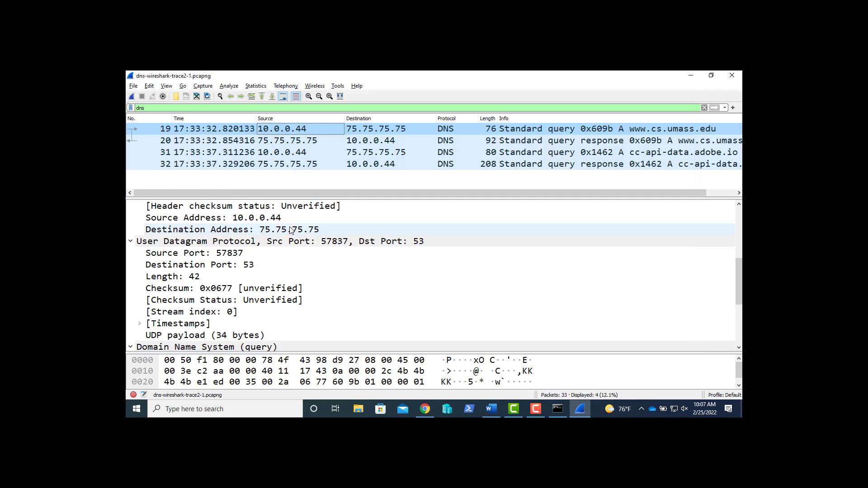
pyautogui.click(195, 265)
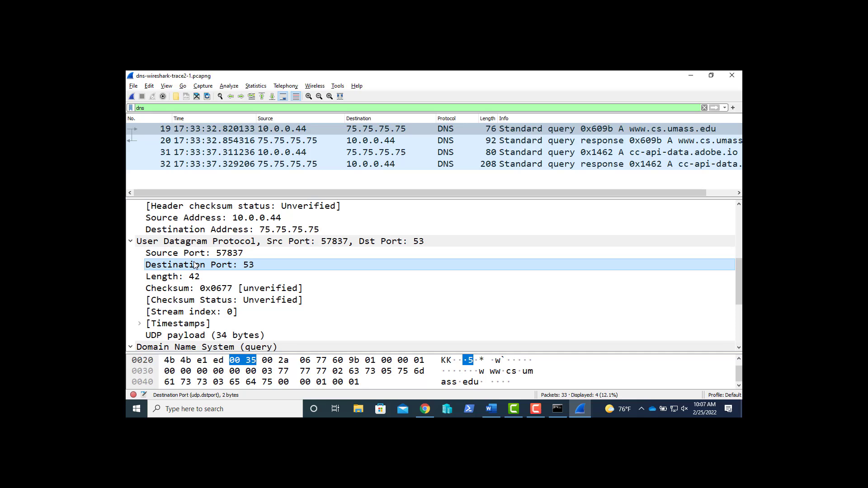
pyautogui.hotkey('alt', 'Tab')
pyautogui.write('Destination Port: 53')
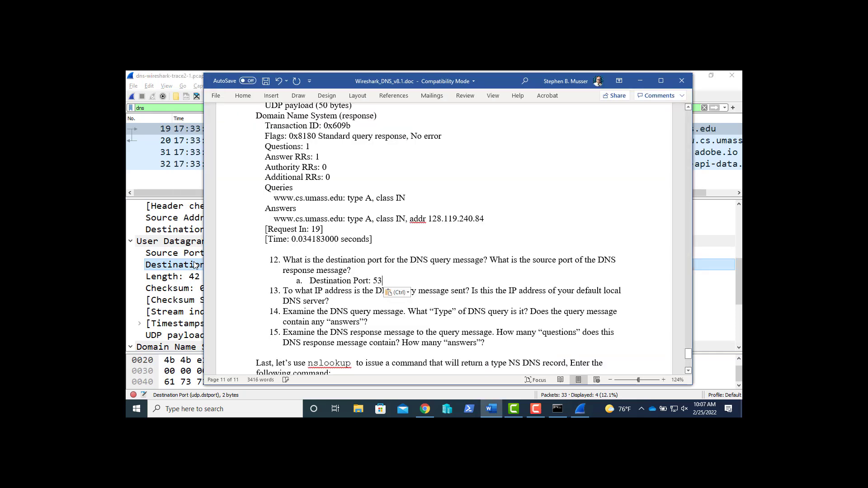
# Add sub-item b under question 12 in Word and fill it with packet 20's source port field from Wireshark, "Source Port: 53".
pyautogui.press('Return')
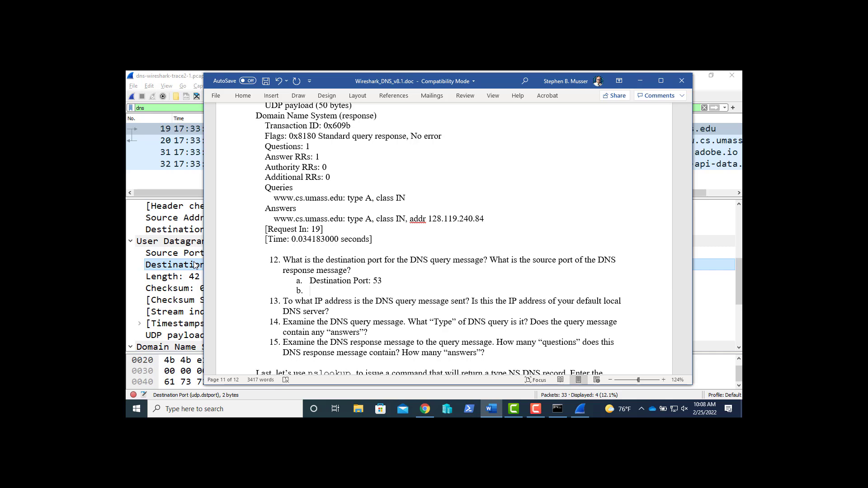
pyautogui.click(195, 265)
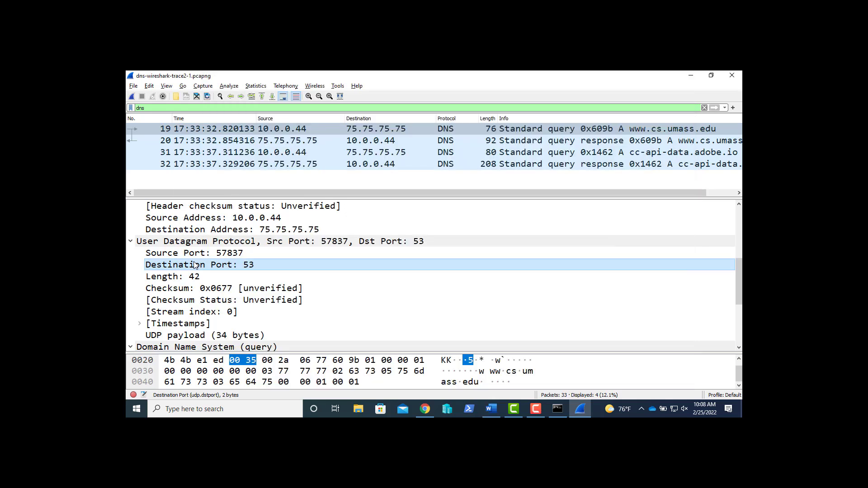
pyautogui.click(253, 140)
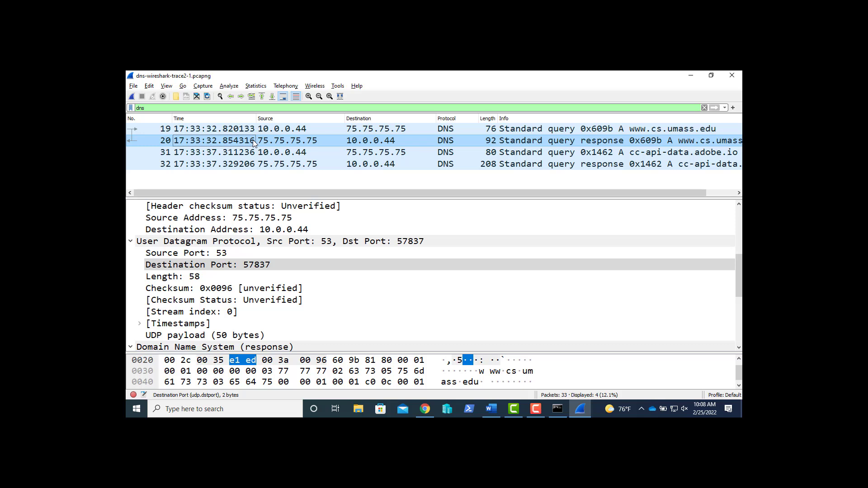
pyautogui.click(273, 130)
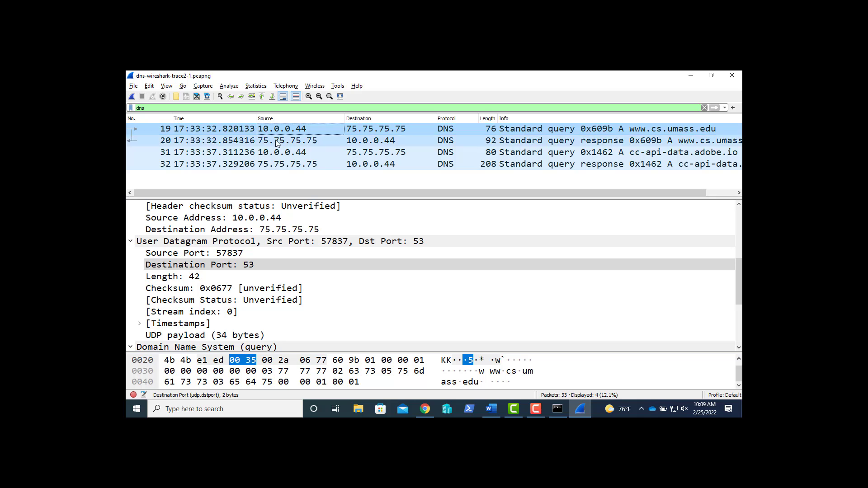
pyautogui.click(276, 140)
pyautogui.click(218, 255)
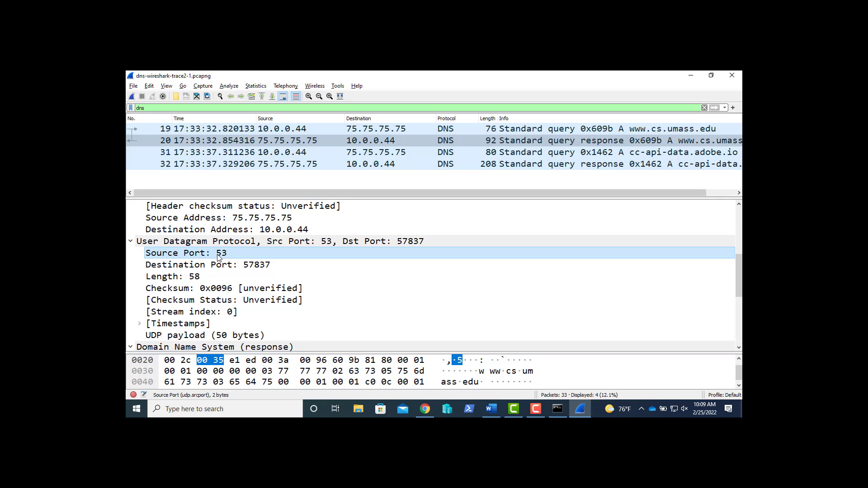
pyautogui.hotkey('alt', 'Tab')
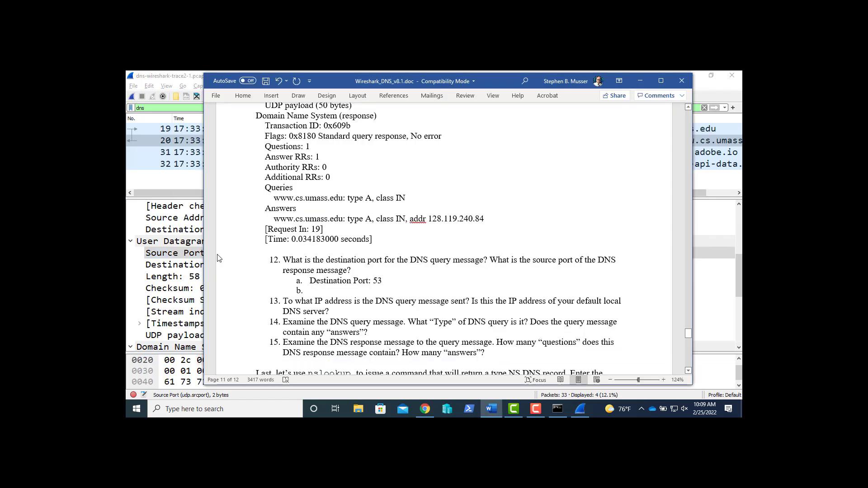
pyautogui.write('Source Port: 53')
# Answer question 13 in Word with packet 20's "Source Address: 75.75.75.75" as sub-item a and "Yes" as sub-item b.
pyautogui.press('Return')
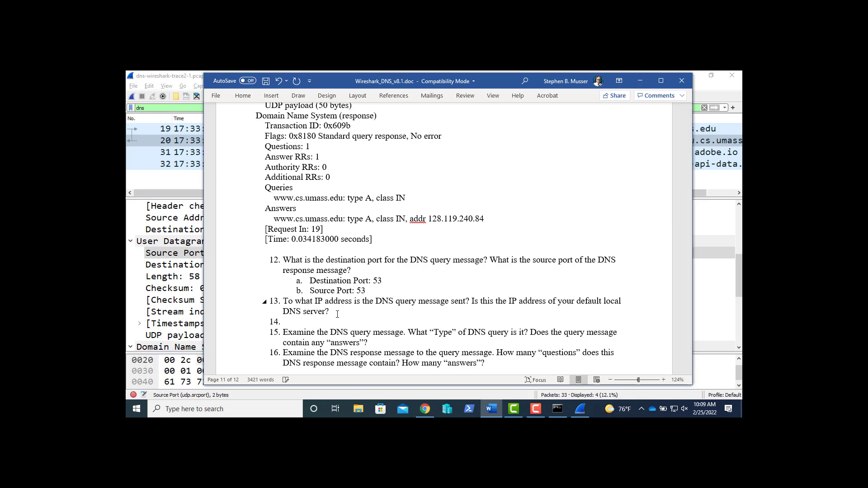
pyautogui.press('Tab')
pyautogui.hotkey('alt', 'Tab')
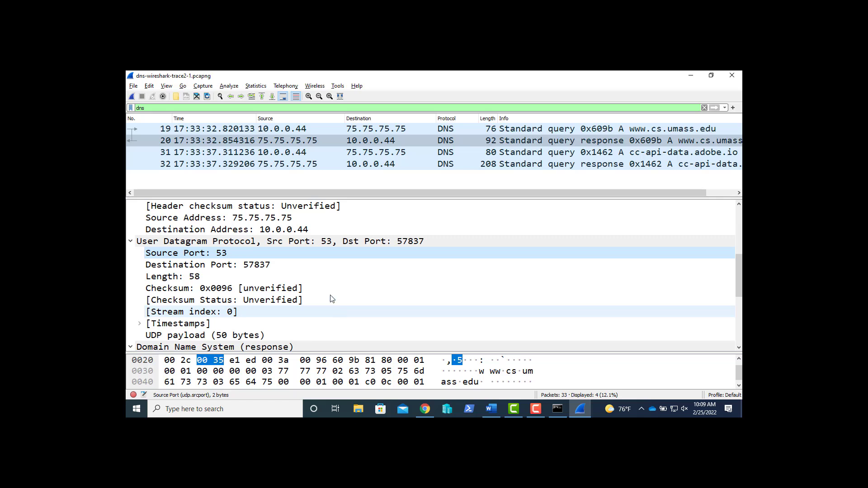
pyautogui.click(266, 218)
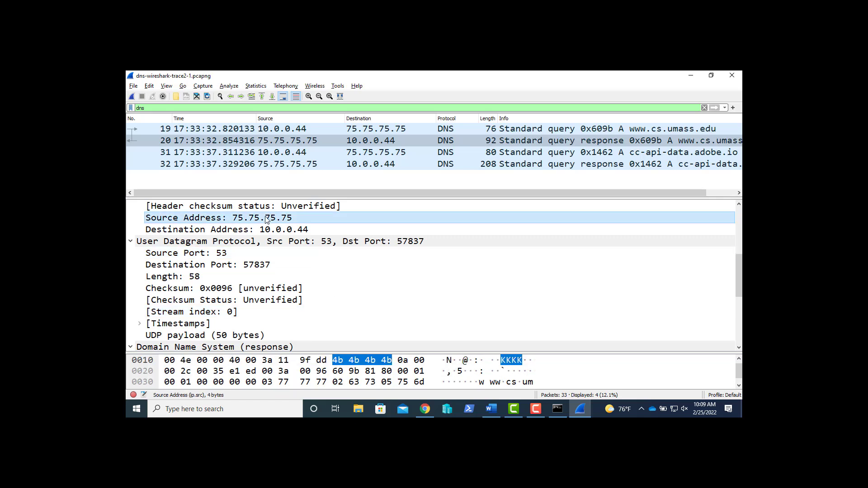
pyautogui.hotkey('alt', 'Tab')
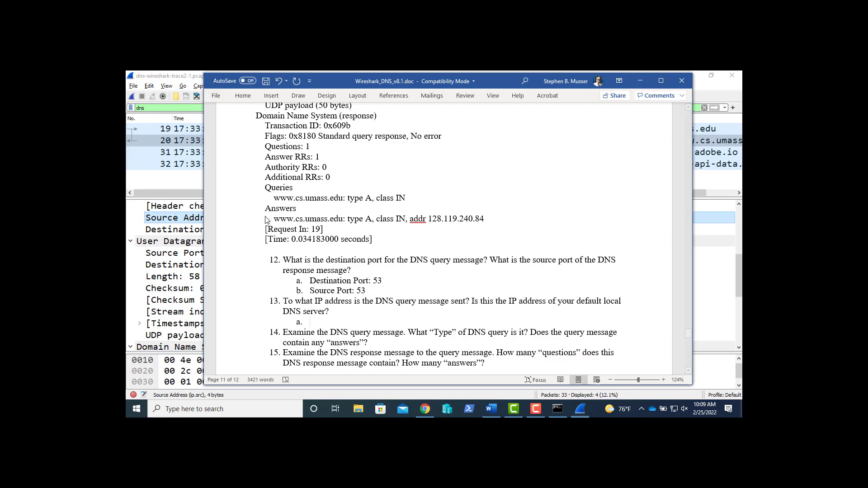
pyautogui.write('Source Address: 75.75.75.75')
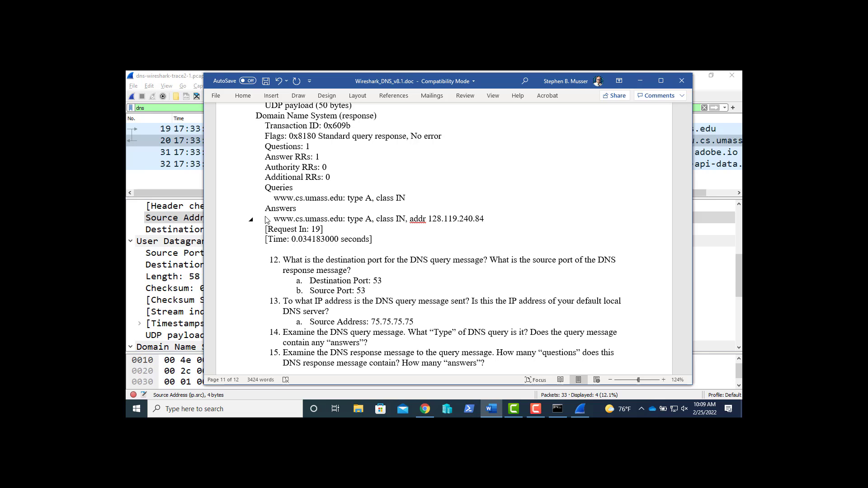
pyautogui.press('Return')
pyautogui.write('Yes')
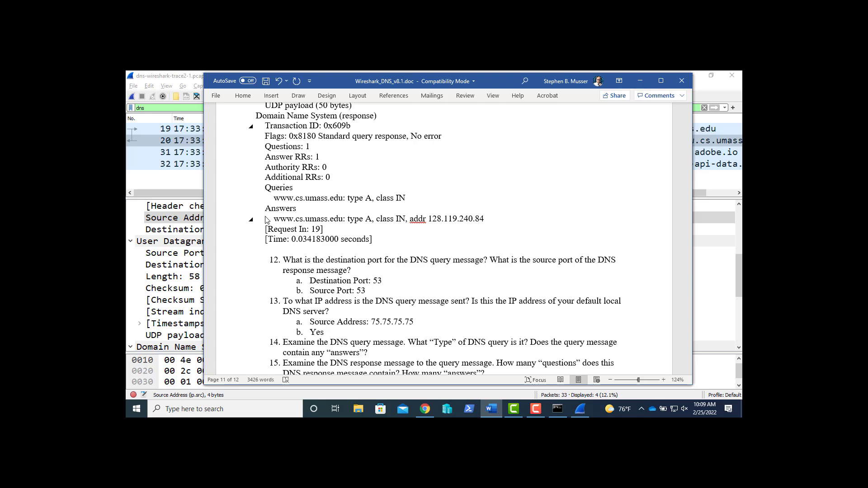
# Copy the DNS flags field of packet 19 in Wireshark into Word as answer 14a, "Flags: 0x0100 Standard query".
pyautogui.scroll(-3, 266, 220)
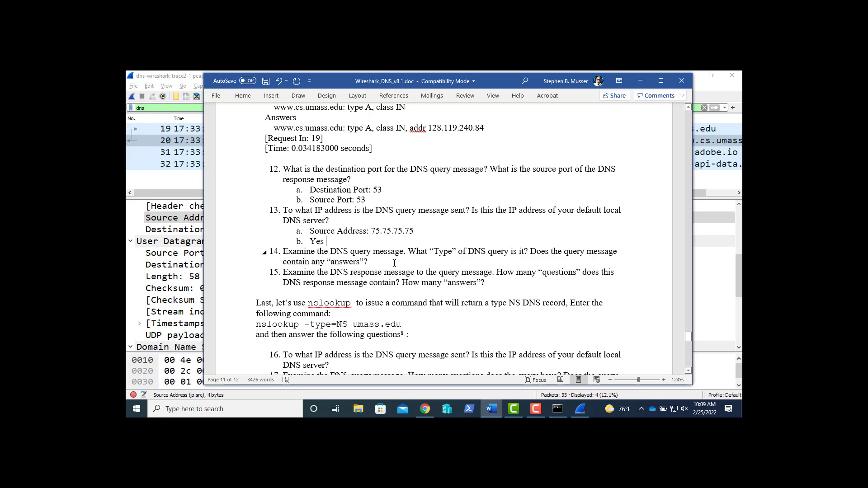
pyautogui.press('Return')
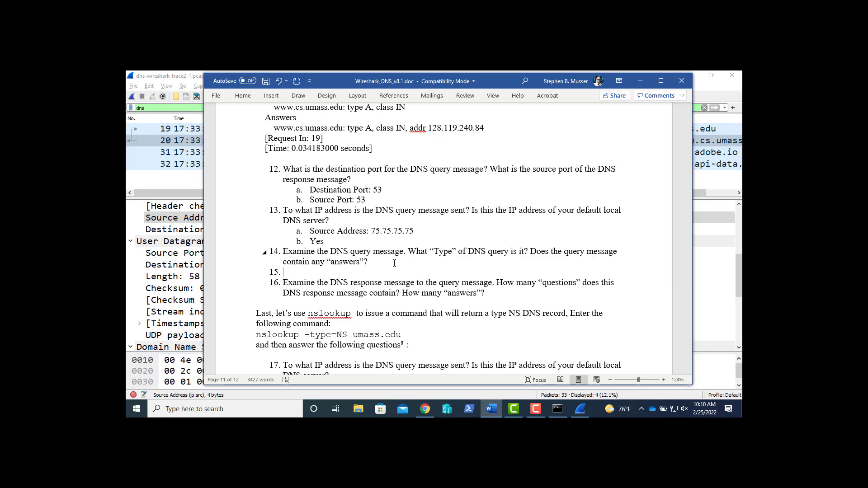
pyautogui.hotkey('alt', 'Tab')
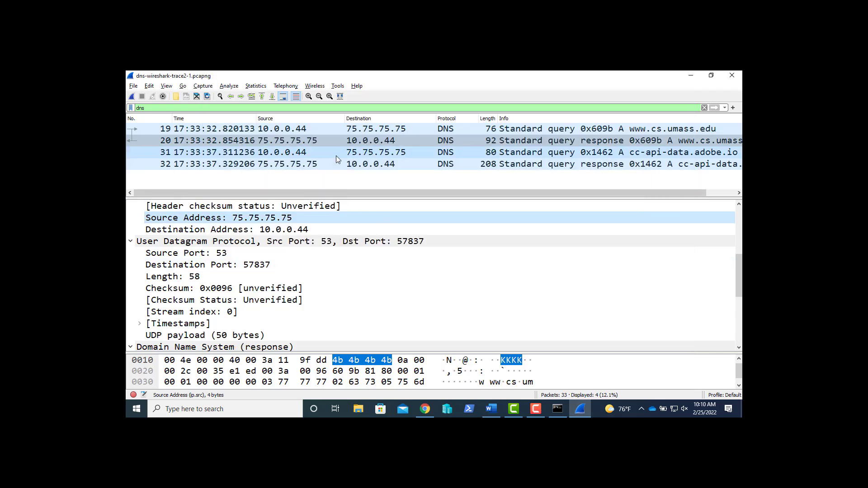
pyautogui.click(298, 131)
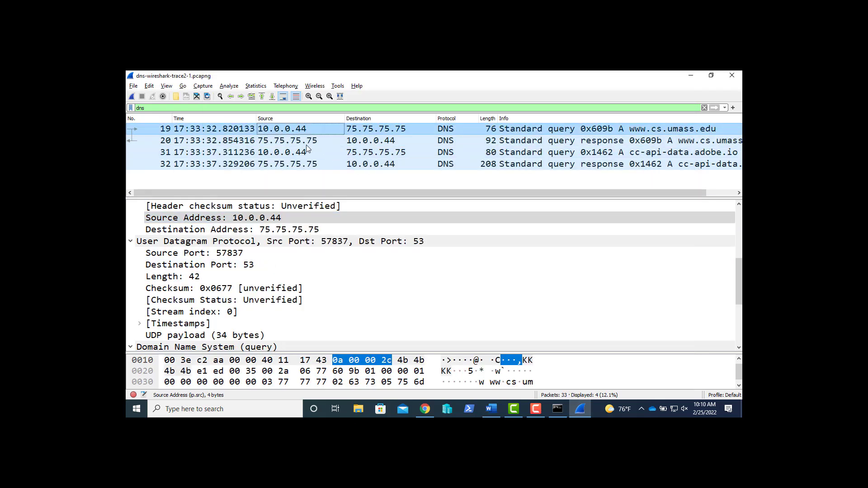
pyautogui.scroll(-3, 342, 250)
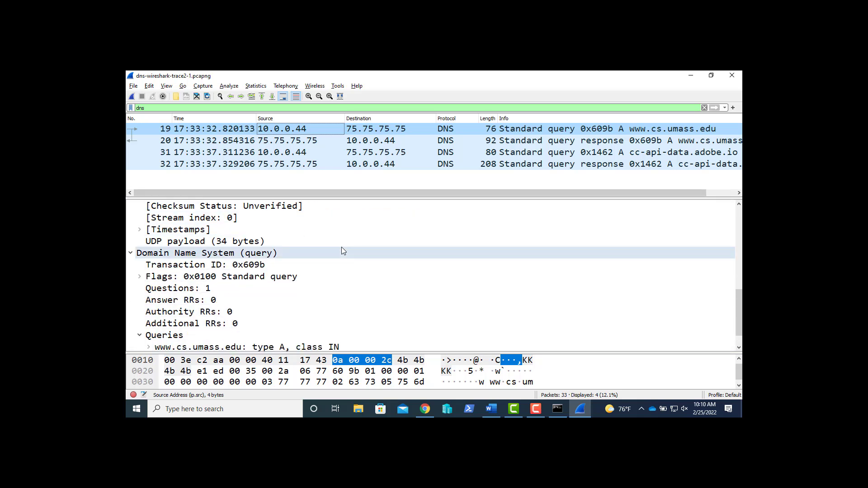
pyautogui.scroll(-1, 342, 250)
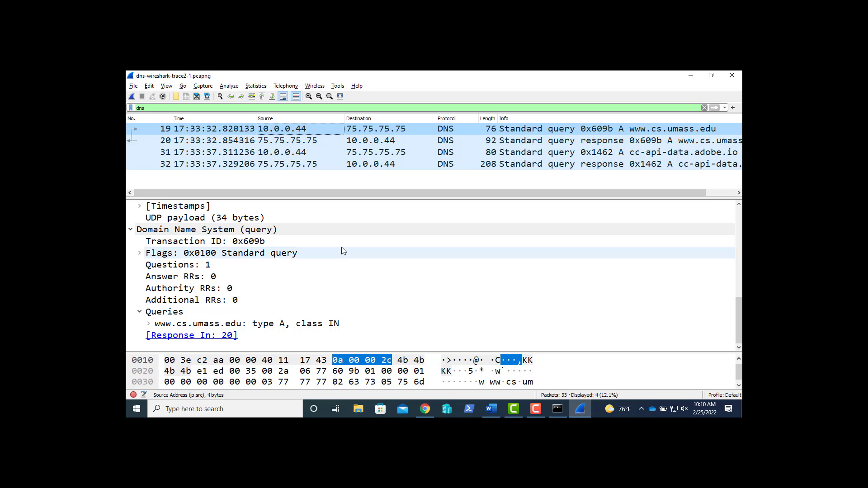
pyautogui.hotkey('alt', 'Tab')
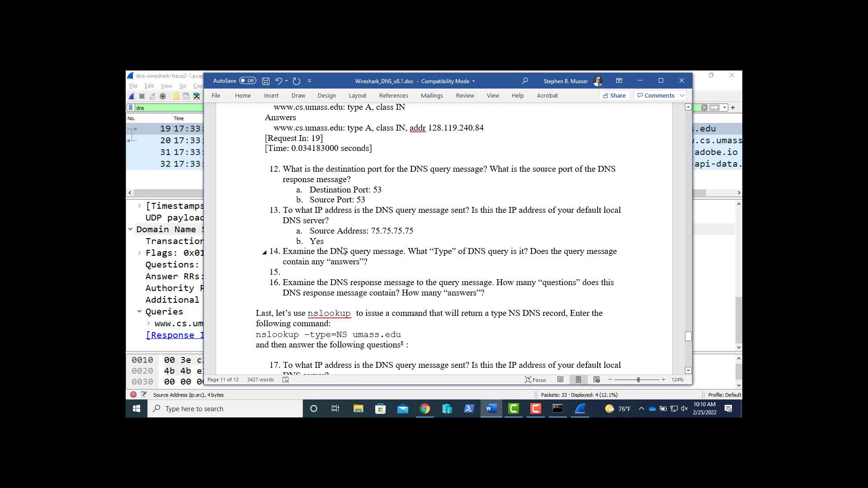
pyautogui.hotkey('alt', 'Tab')
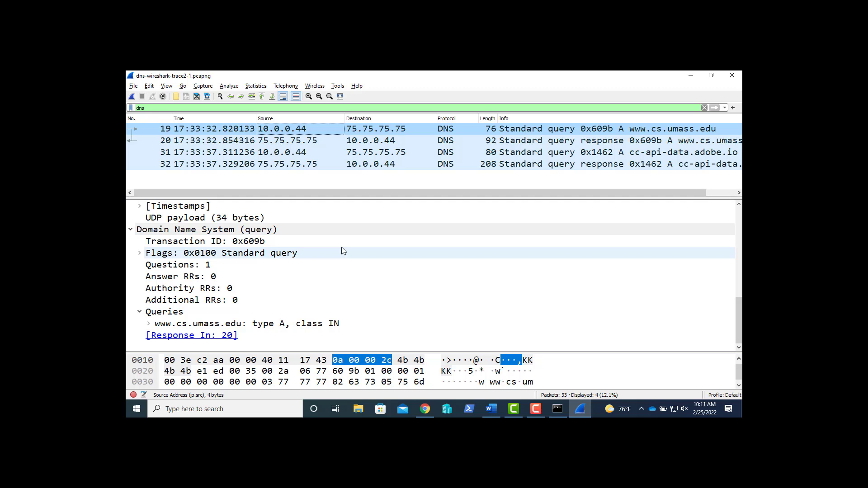
pyautogui.click(311, 257)
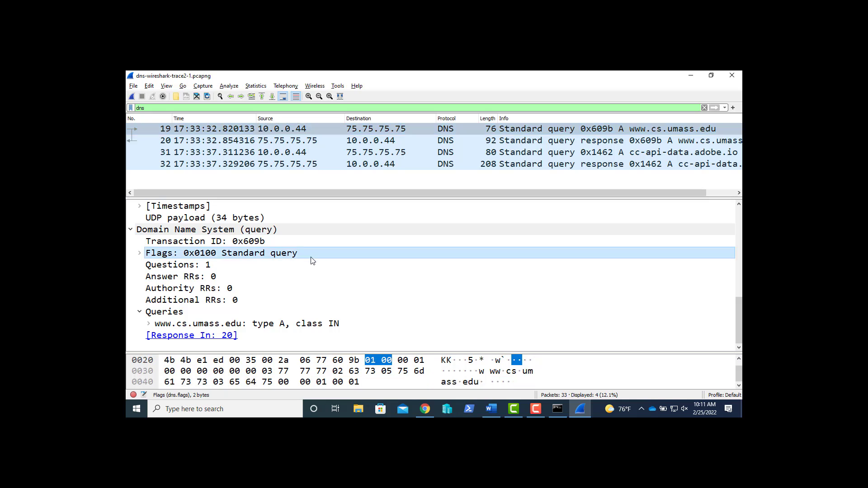
pyautogui.hotkey('alt', 'Tab')
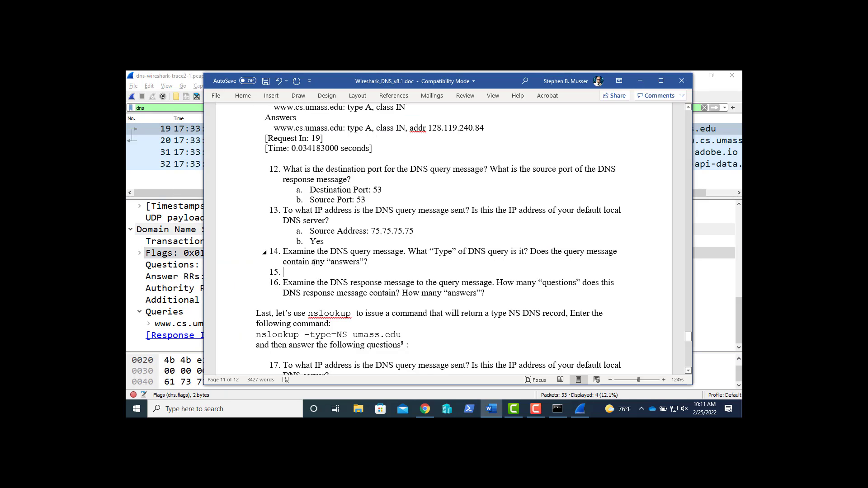
pyautogui.write('Flags: 0x0100 Standard query')
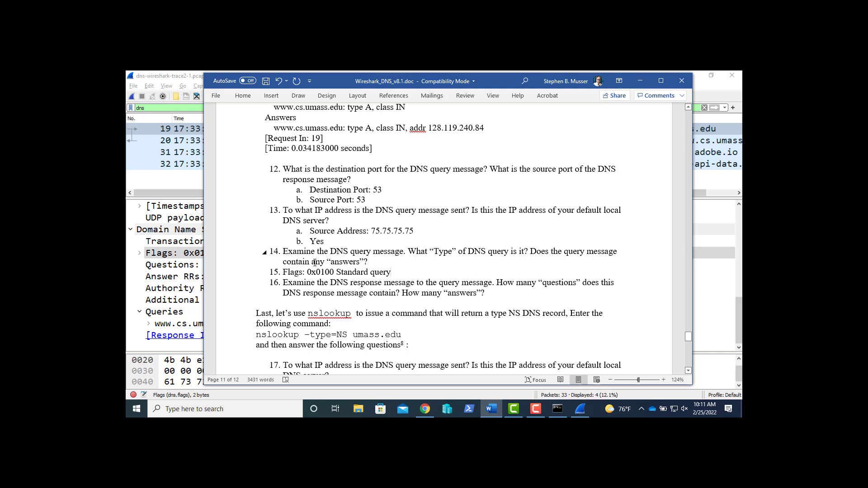
pyautogui.press('Tab')
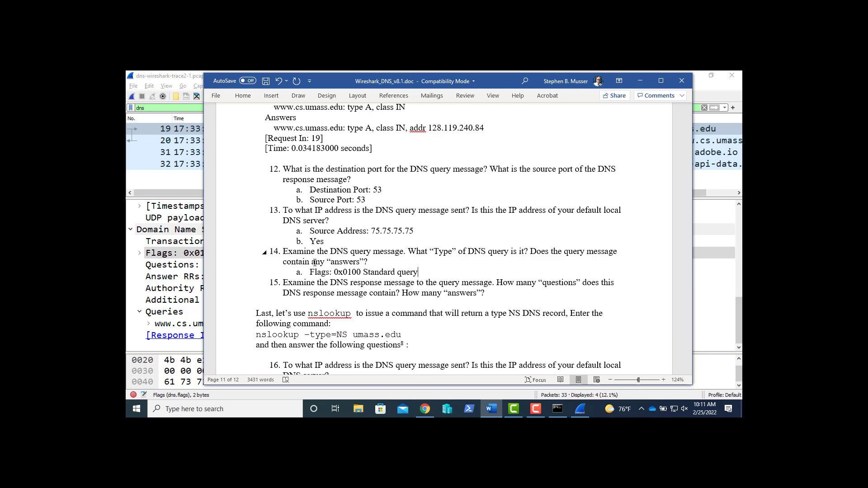
# Add sub-item b under question 14 in Word and fill it with packet 19's answer count field from Wireshark, "Answer RRs: 0".
pyautogui.press('Return')
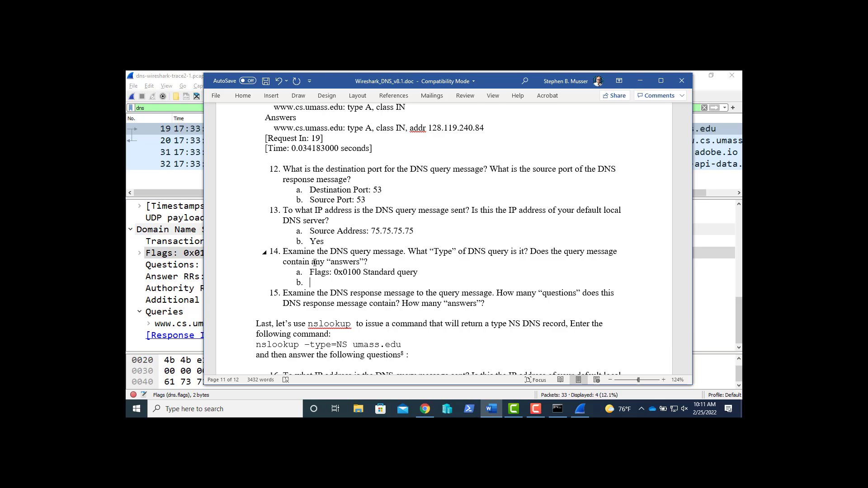
pyautogui.hotkey('alt', 'Tab')
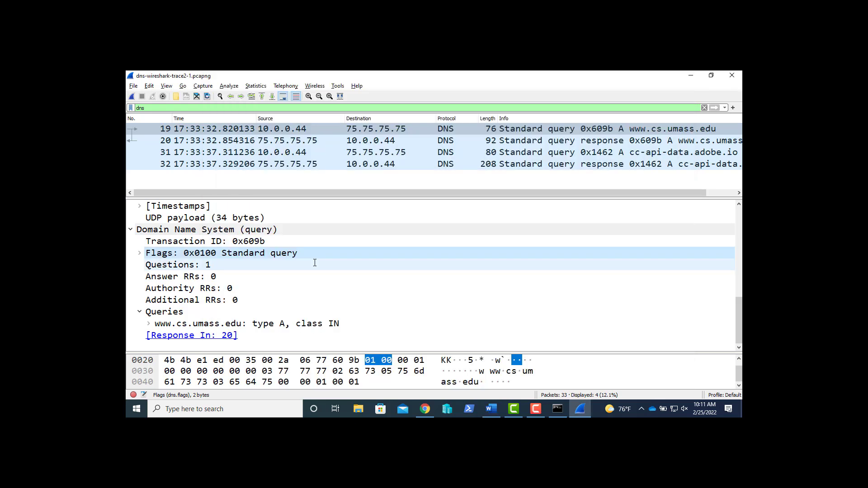
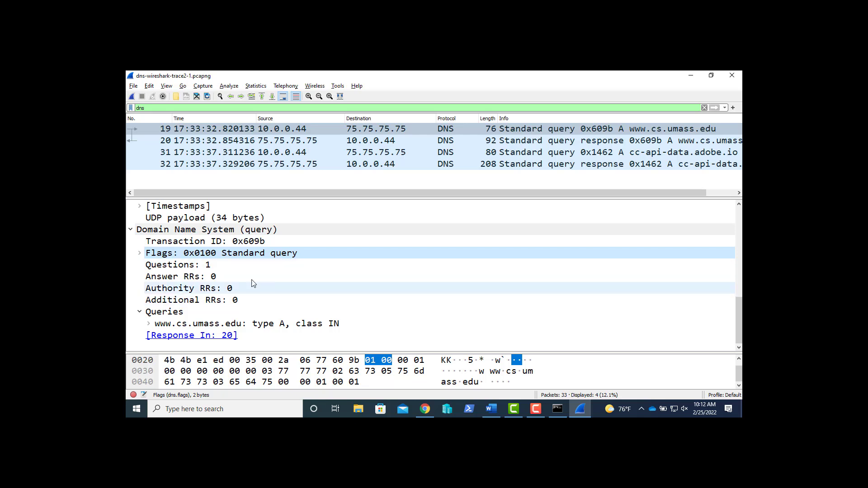
pyautogui.click(213, 277)
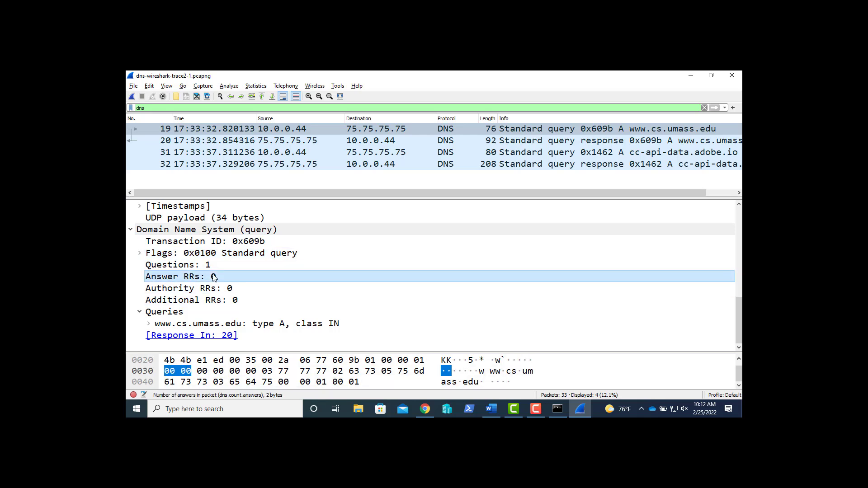
pyautogui.hotkey('alt', 'Tab')
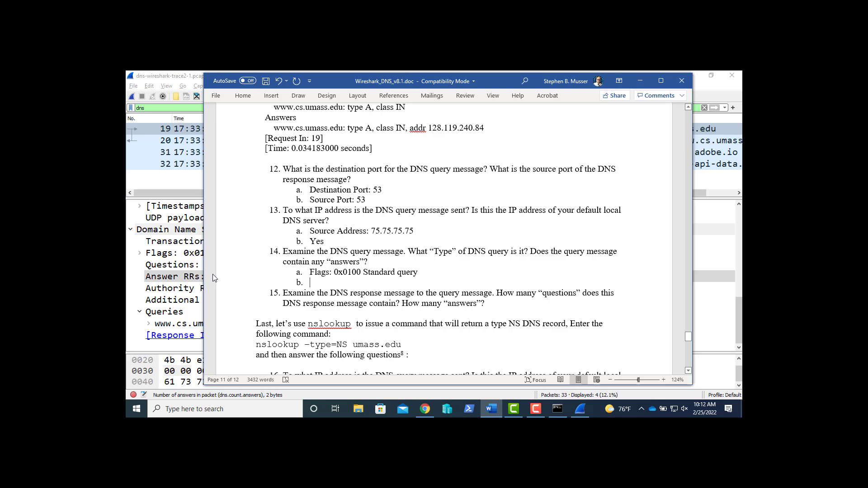
pyautogui.write('Answer RRs: 0')
# Start sub-item a under question 15 in Word with response packet 20's question count field from Wireshark, "Questions: 1".
pyautogui.press('Return')
pyautogui.press('Tab')
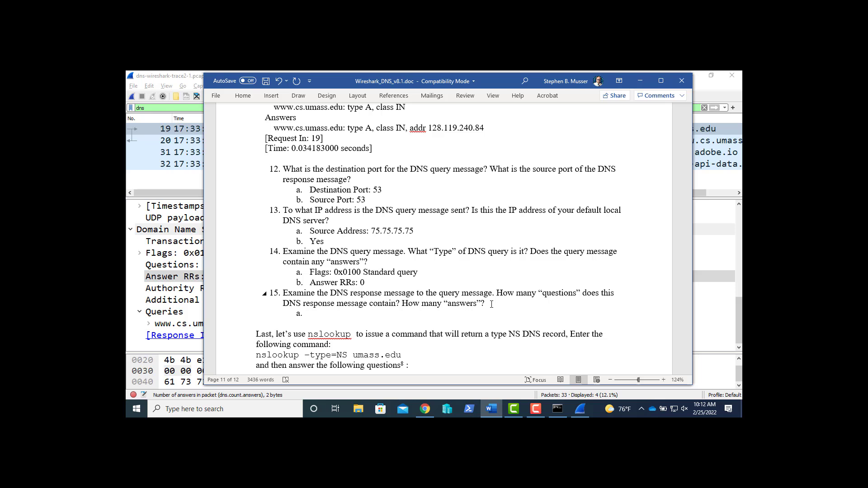
pyautogui.hotkey('alt', 'Tab')
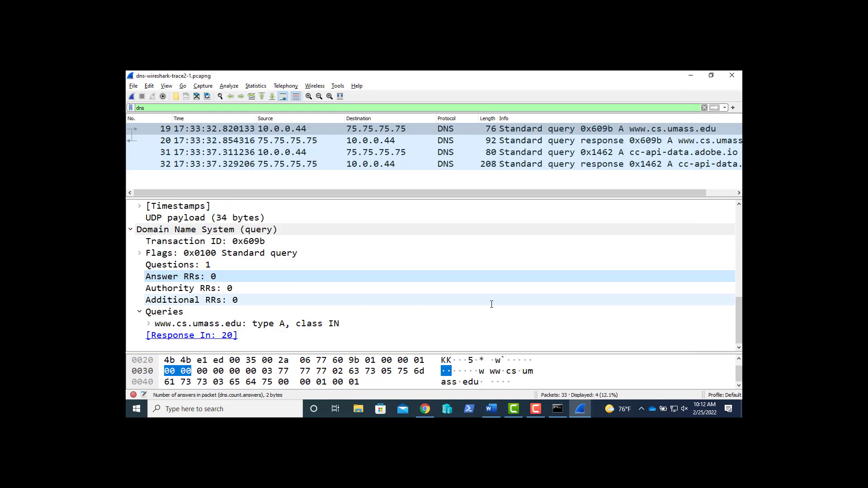
pyautogui.click(314, 141)
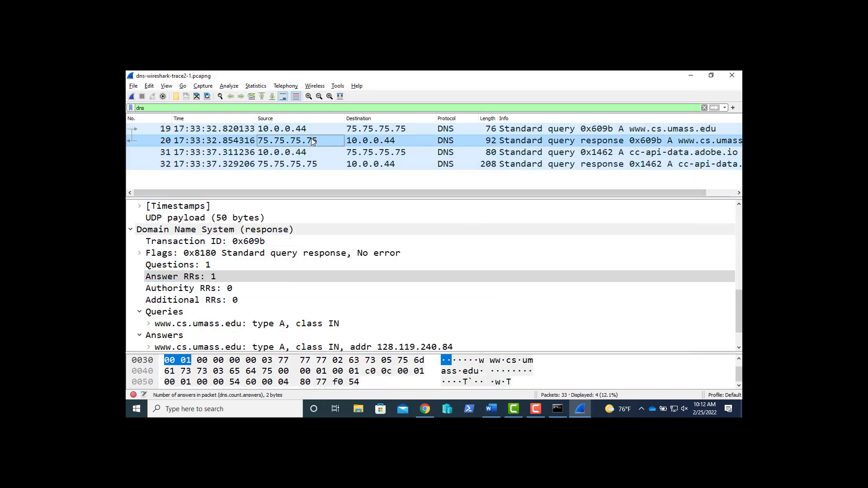
pyautogui.hotkey('alt', 'Tab')
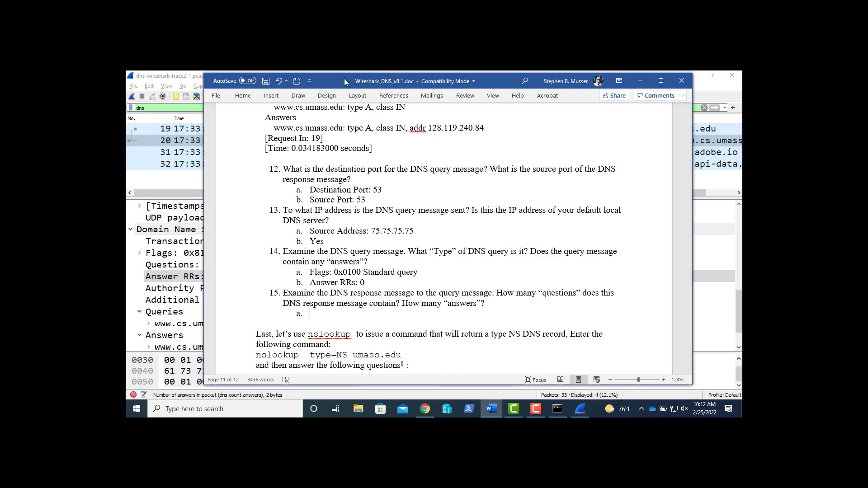
pyautogui.moveTo(344, 82); pyautogui.dragTo(385, 83)
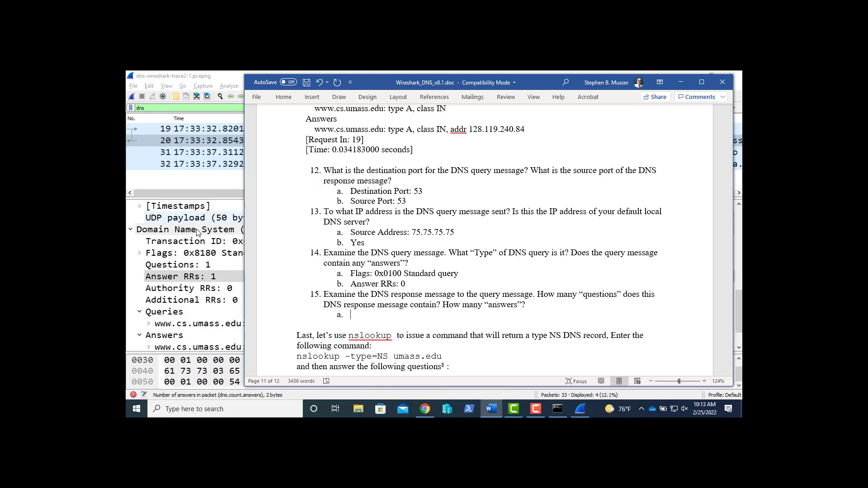
pyautogui.click(191, 267)
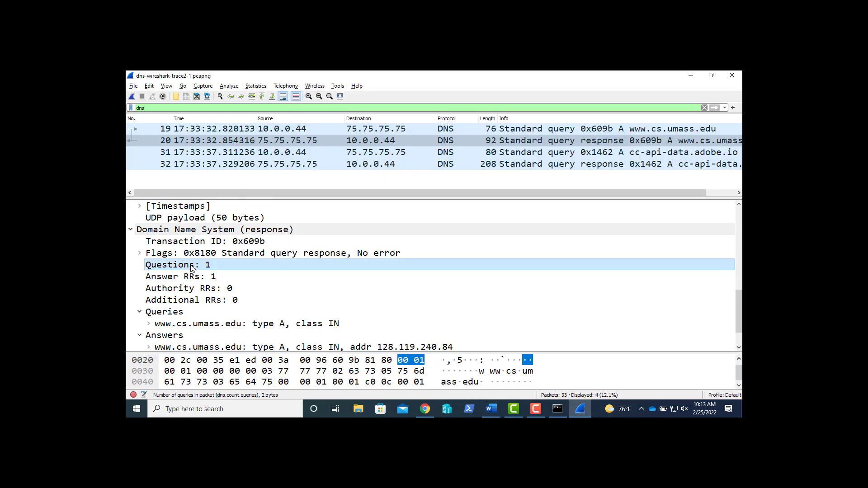
pyautogui.hotkey('alt', 'Tab')
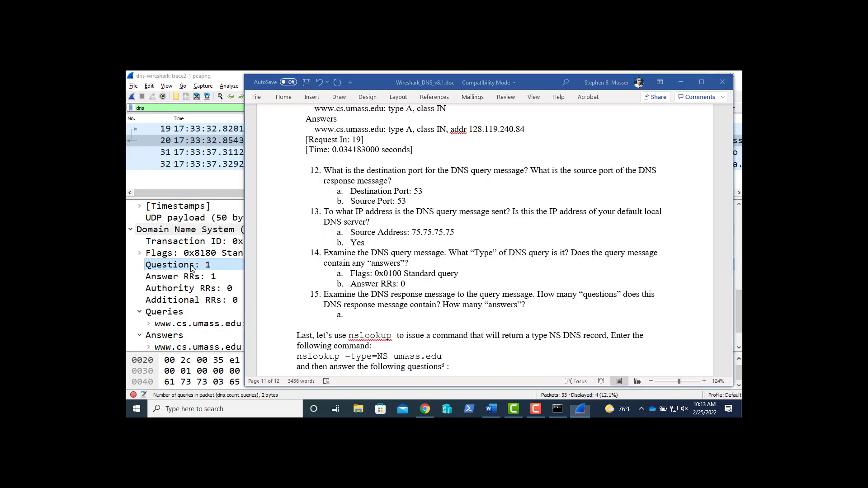
pyautogui.write('Questions: 1')
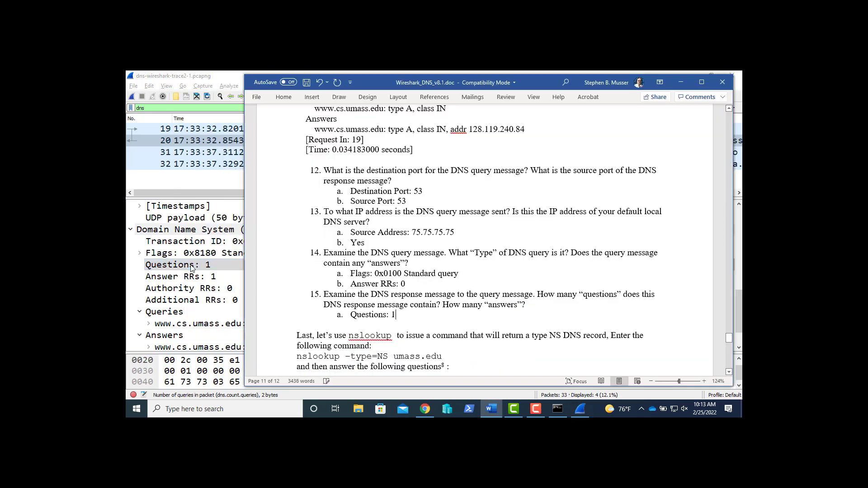
pyautogui.hotkey('alt', 'Tab')
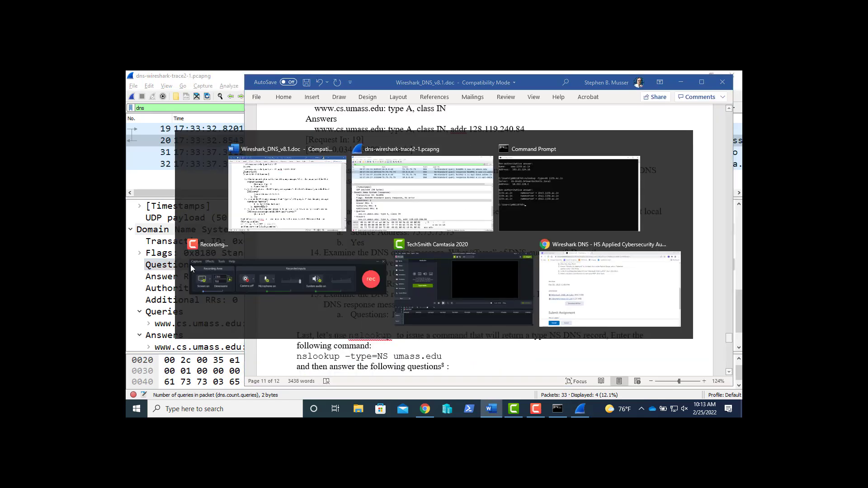
pyautogui.scroll(-1, 191, 269)
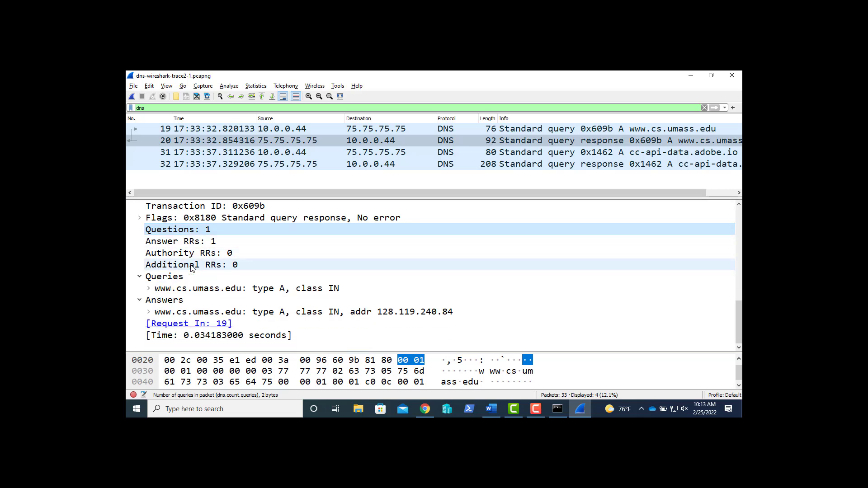
pyautogui.click(195, 289)
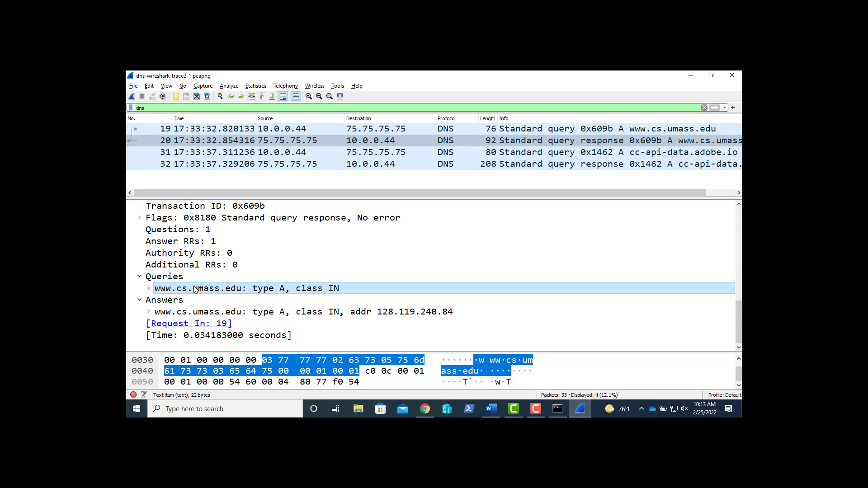
pyautogui.hotkey('alt', 'Tab')
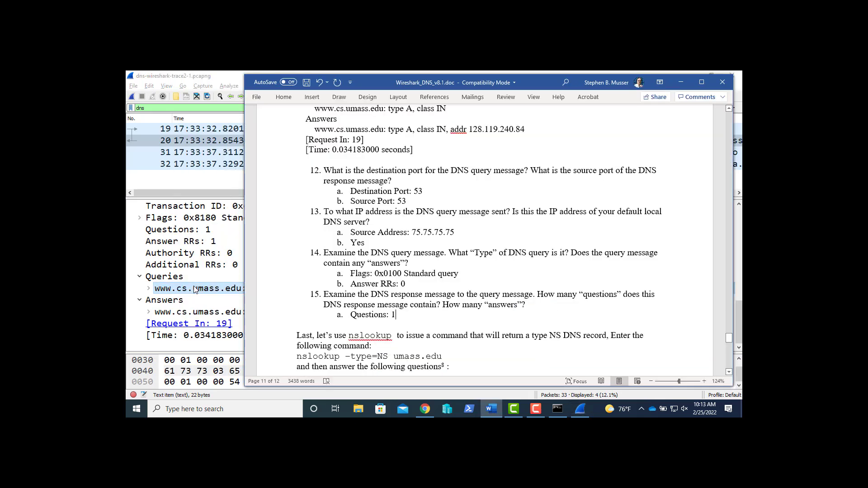
pyautogui.write(',')
pyautogui.write('www.cs.umass.edu: type A, class IN')
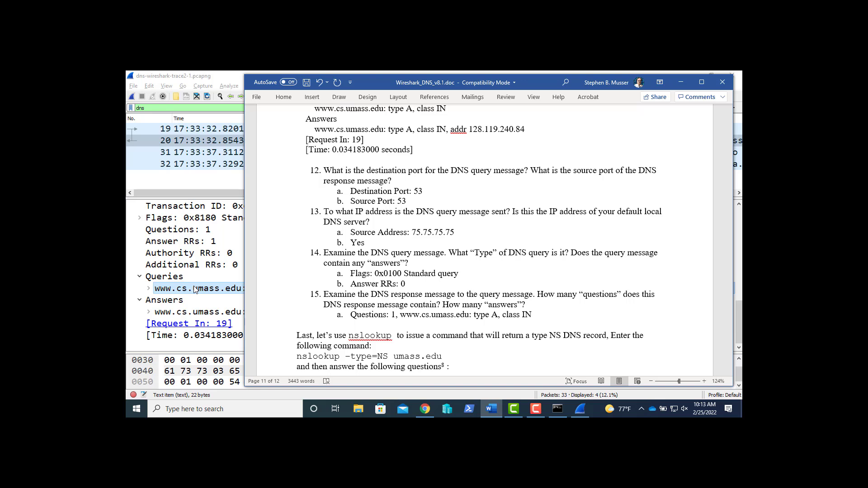
# Add sub-item b under question 15 in Word with packet 20's answer count field from Wireshark, "Answer RRs: 1", followed by a comma.
pyautogui.press('Return')
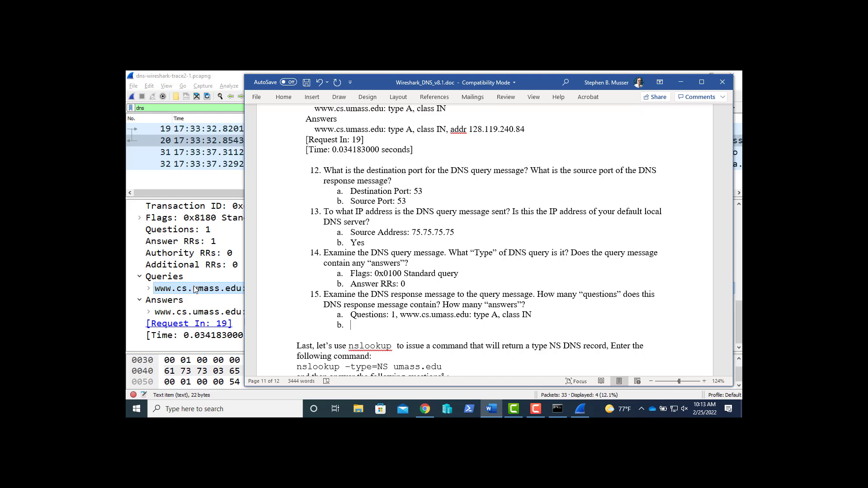
pyautogui.click(173, 246)
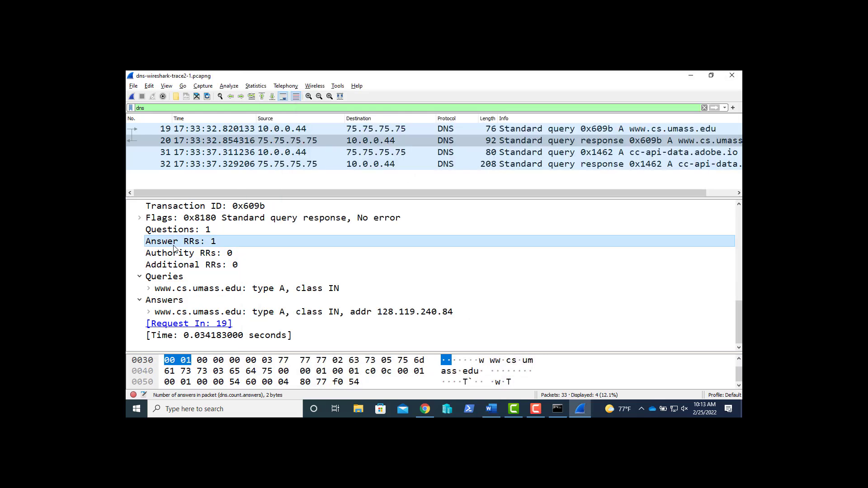
pyautogui.hotkey('alt', 'Tab')
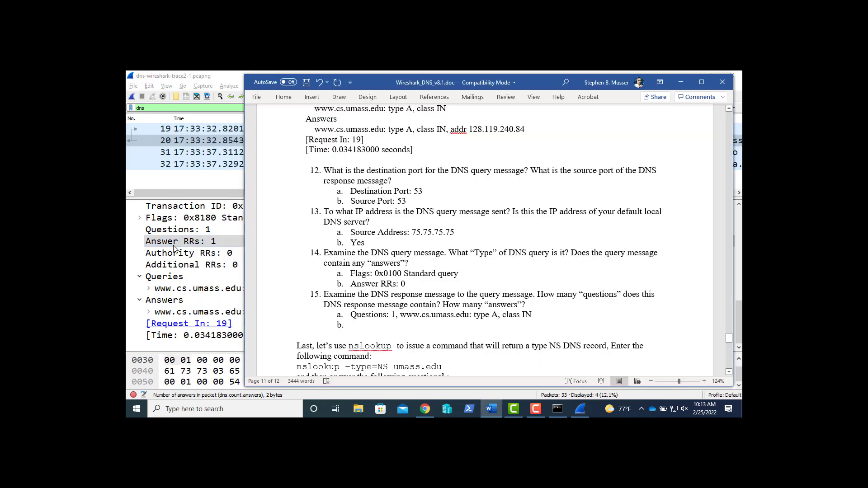
pyautogui.write('Answer RRs: 1')
pyautogui.write(',')
pyautogui.click(174, 246)
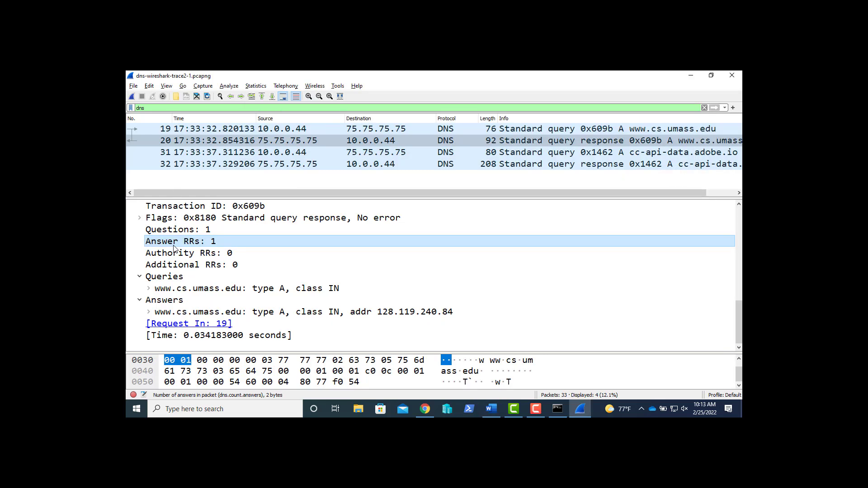
pyautogui.moveTo(173, 246); pyautogui.dragTo(195, 315)
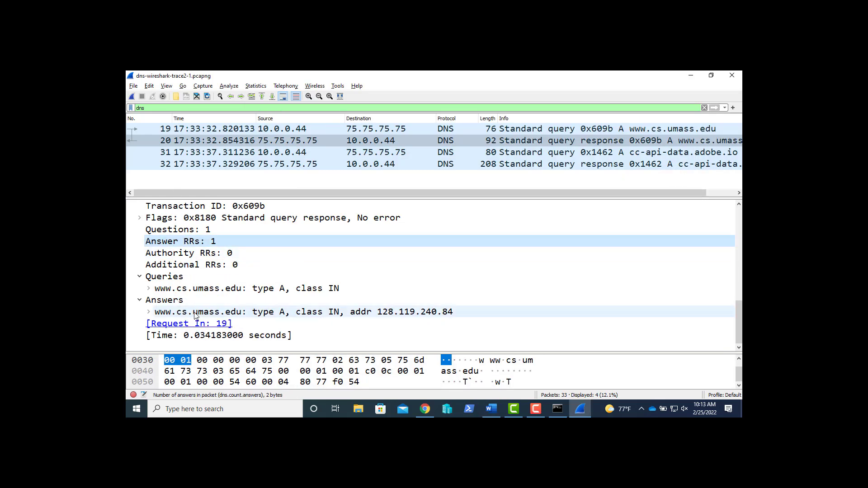
pyautogui.click(222, 313)
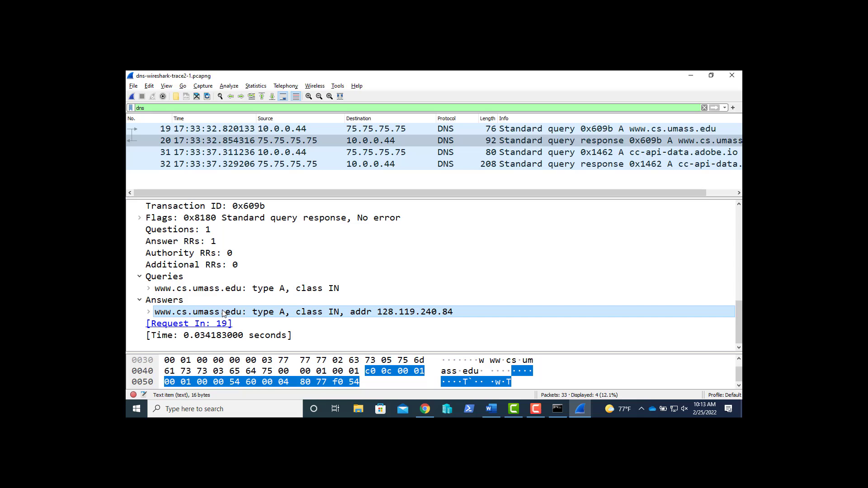
pyautogui.hotkey('alt', 'Tab')
pyautogui.write('www.cs.umass.edu: type A, class IN, addr 128.119.240.84')
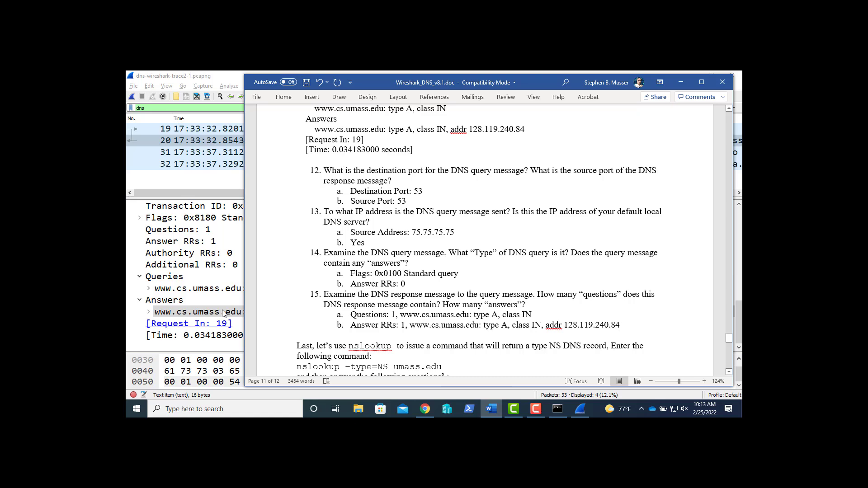
# Check which trace file Word's questions 16 to 18 need and open dns-wireshark-trace3-1.pcapng in Wireshark.
pyautogui.scroll(-5, 371, 324)
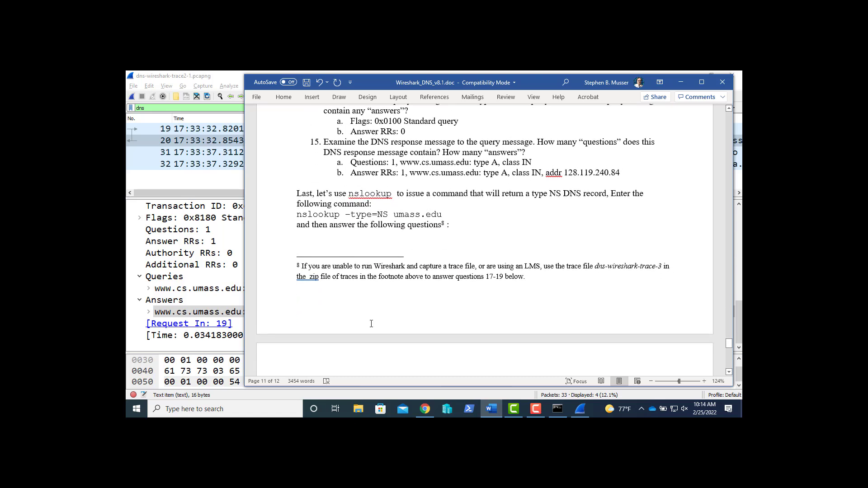
pyautogui.scroll(-3, 371, 324)
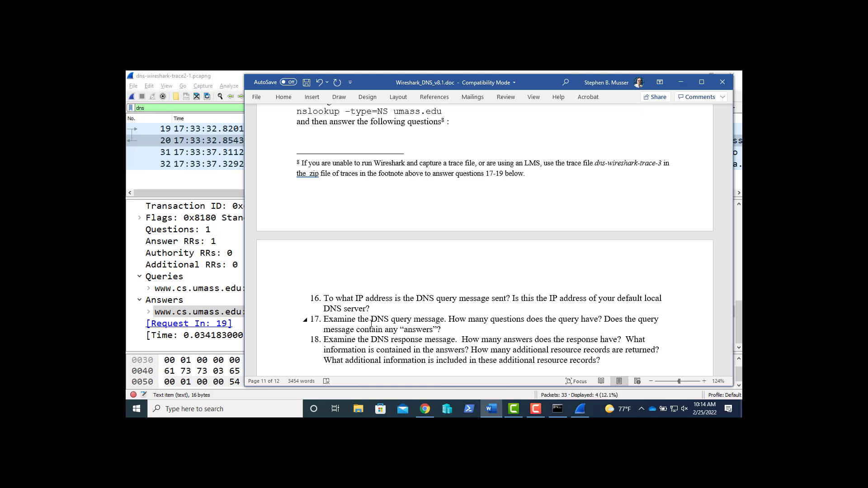
pyautogui.scroll(-2, 369, 324)
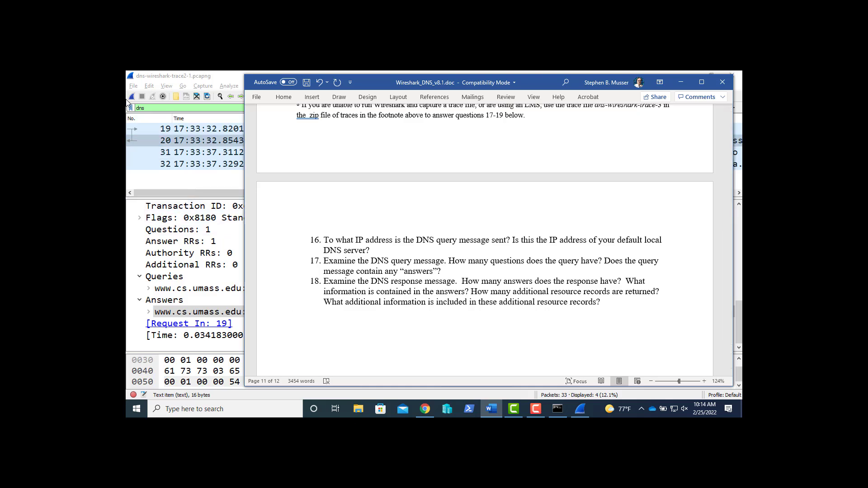
pyautogui.click(136, 87)
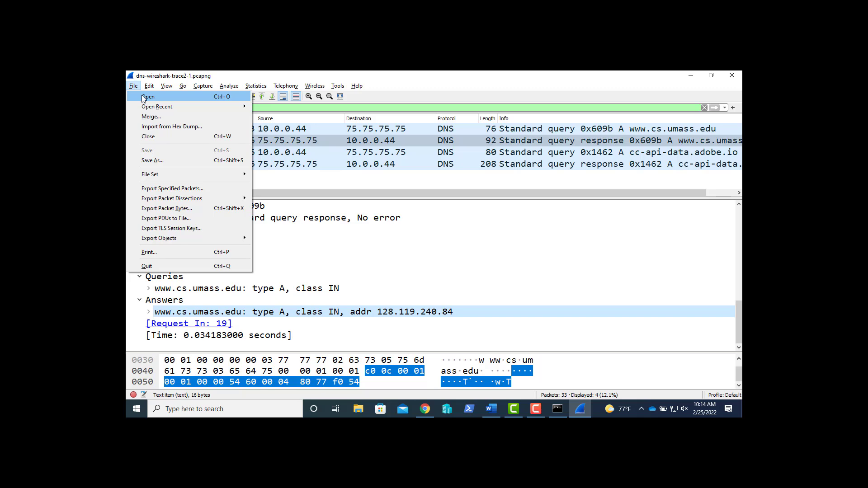
pyautogui.click(143, 97)
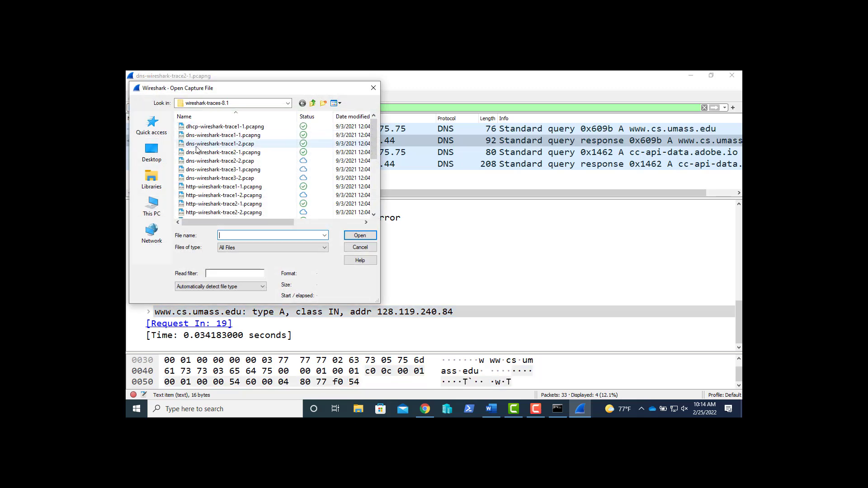
pyautogui.doubleClick(211, 169)
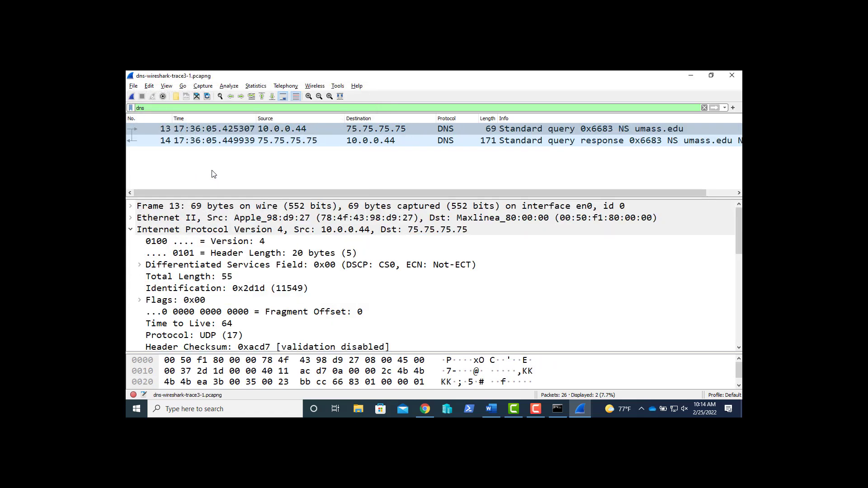
# Insert two blank lines in Word between the "nslookup -type=NS umass.edu" instructions and question 16, and switch back to Wireshark.
pyautogui.hotkey('alt', 'Tab')
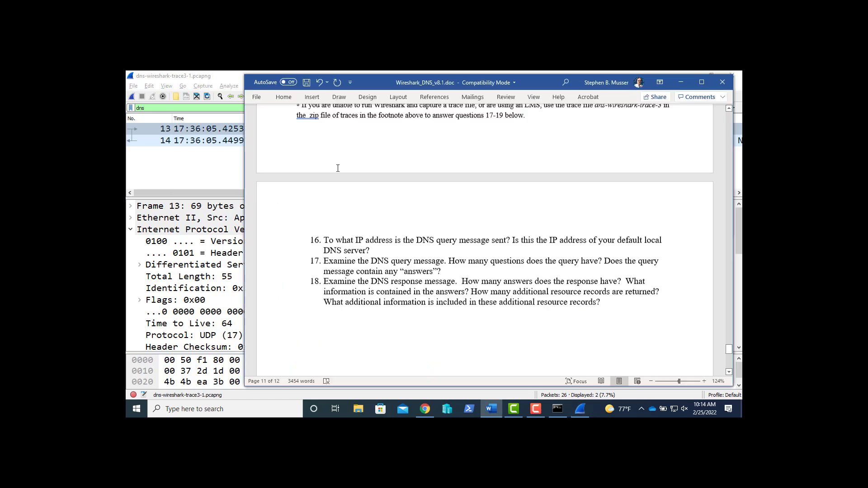
pyautogui.scroll(3, 337, 168)
pyautogui.scroll(1, 338, 168)
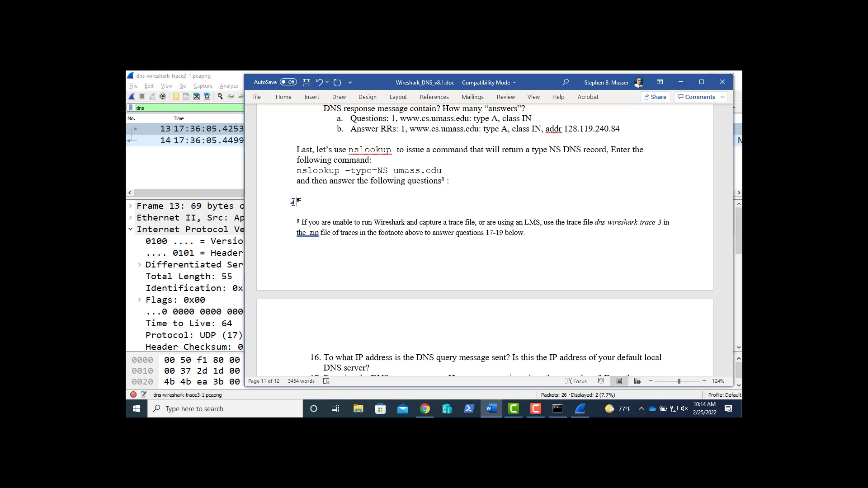
pyautogui.press('Return')
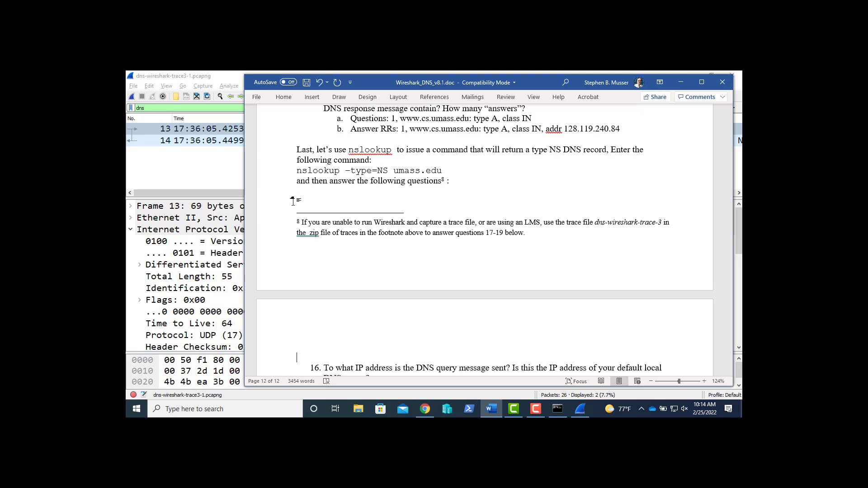
pyautogui.press('Return')
pyautogui.hotkey('alt', 'Tab')
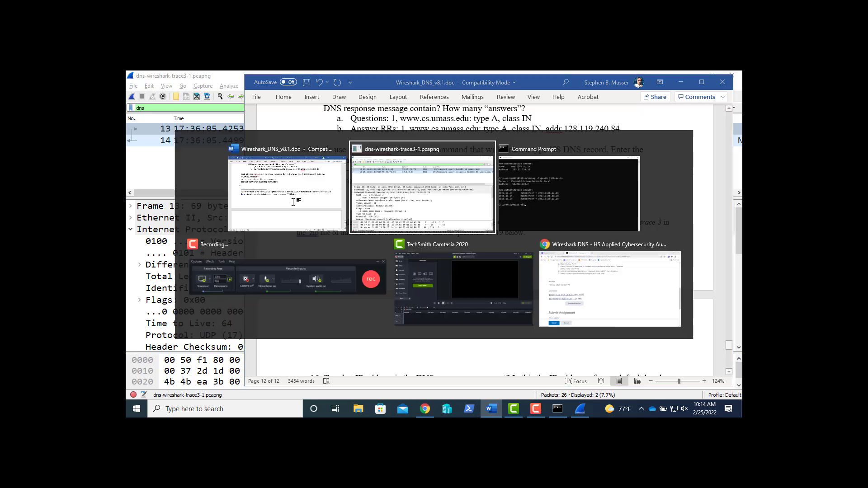
# Copy packet 13's details from Wireshark into Word below the nslookup instructions, above question 16.
pyautogui.click(202, 132)
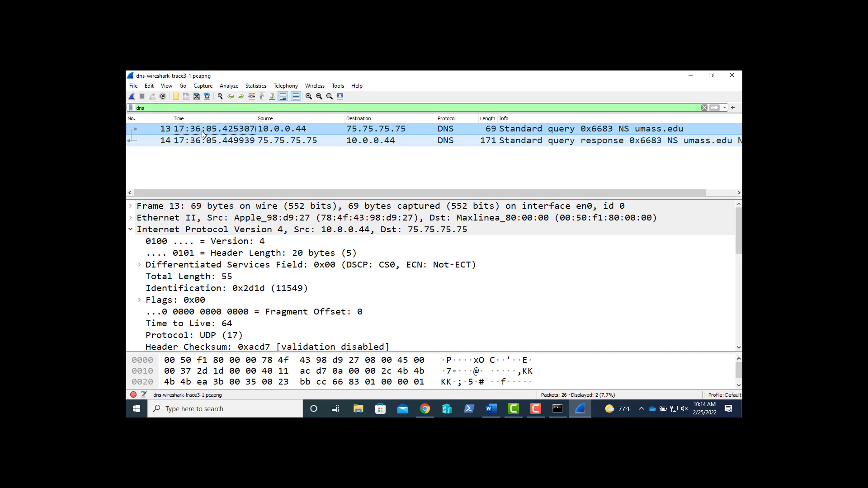
pyautogui.hotkey('alt', 'Tab')
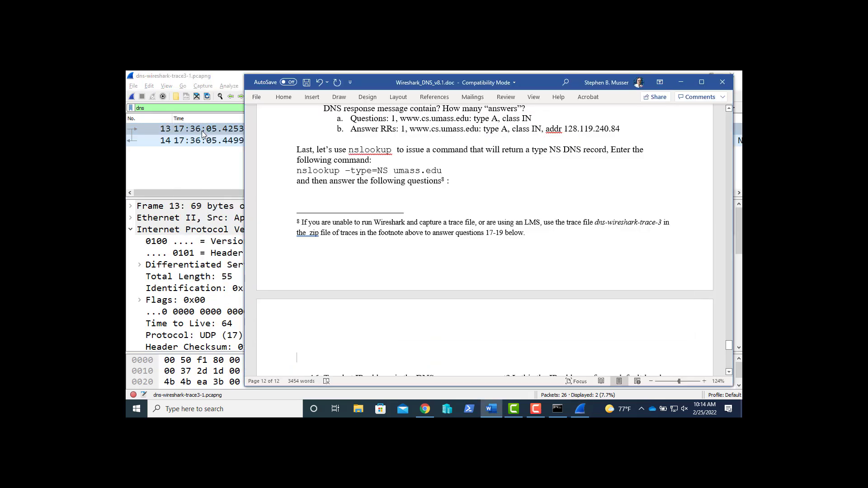
pyautogui.hotkey('ctrl', 'v')
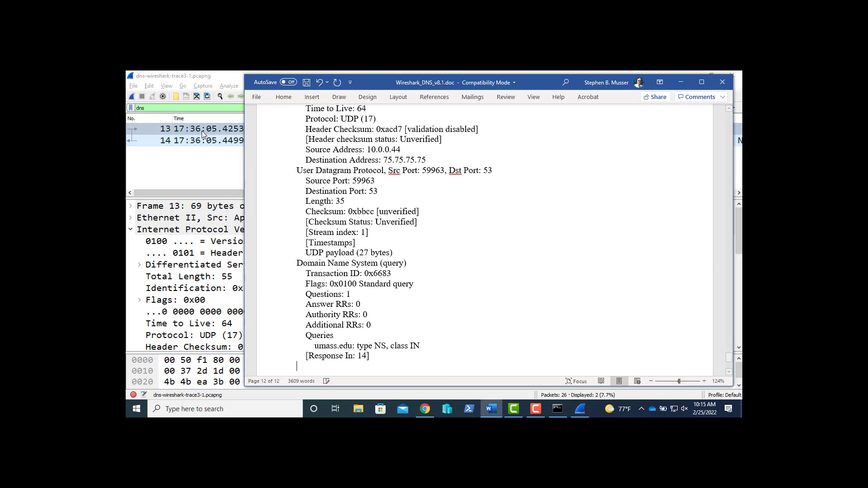
# Copy packet 14's details from Wireshark into Word below packet 13's details, above question 16.
pyautogui.hotkey('alt', 'Tab')
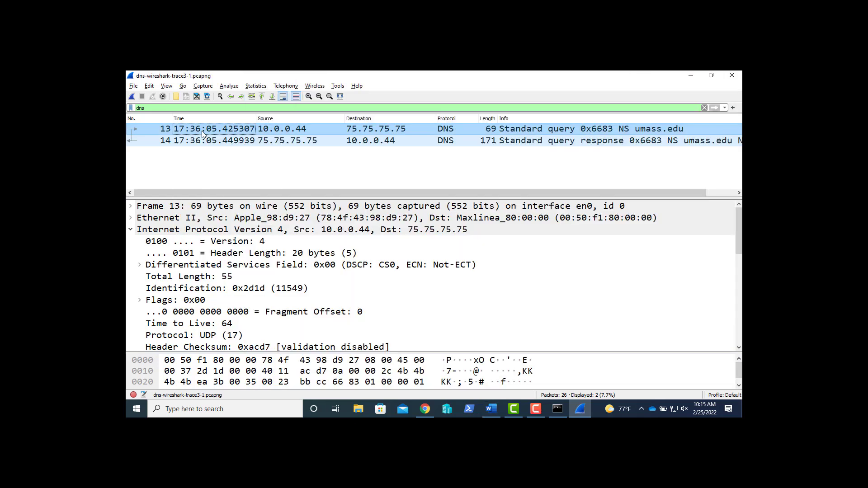
pyautogui.press('Down')
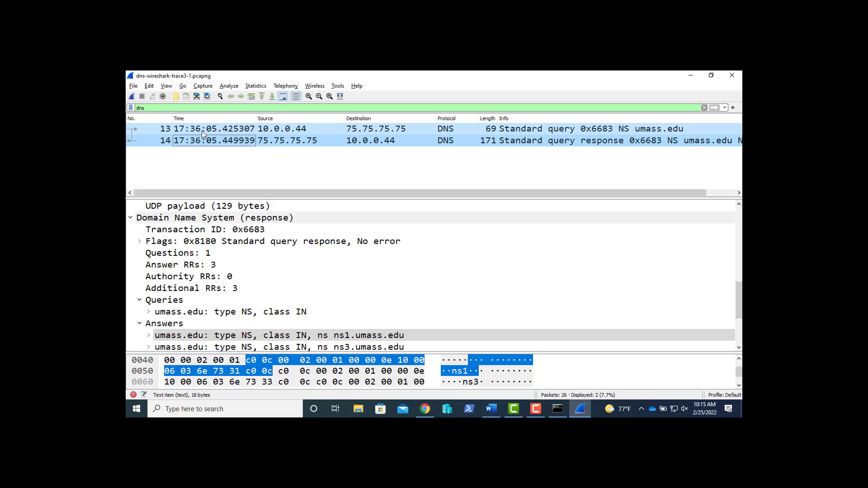
pyautogui.hotkey('alt', 'Tab')
pyautogui.hotkey('ctrl', 'v')
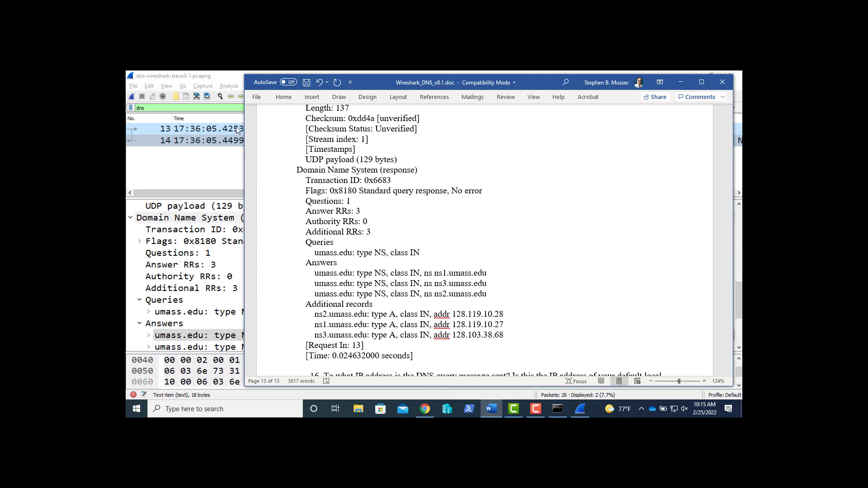
# Answer question 16 with sub-item a, packet 13's "Destination Address: 75.75.75.75" from Wireshark, and sub-item b, "Yes, it sure is.".
pyautogui.scroll(-5, 452, 266)
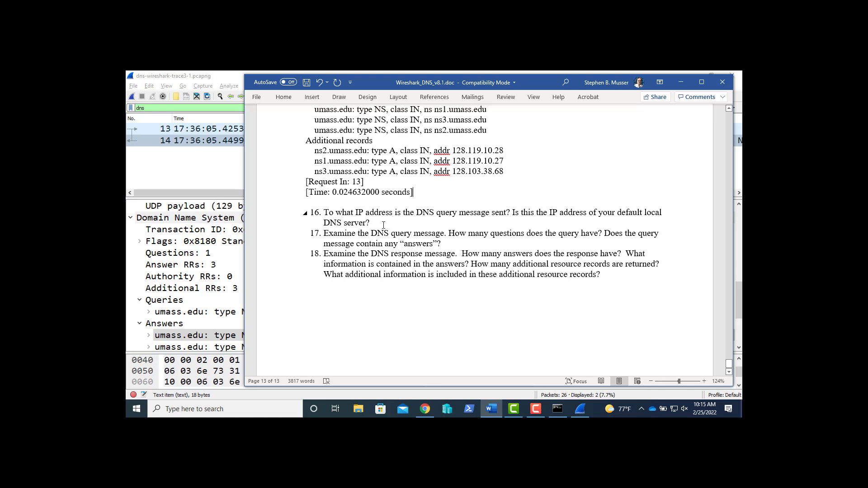
pyautogui.click(383, 225)
pyautogui.press('Return')
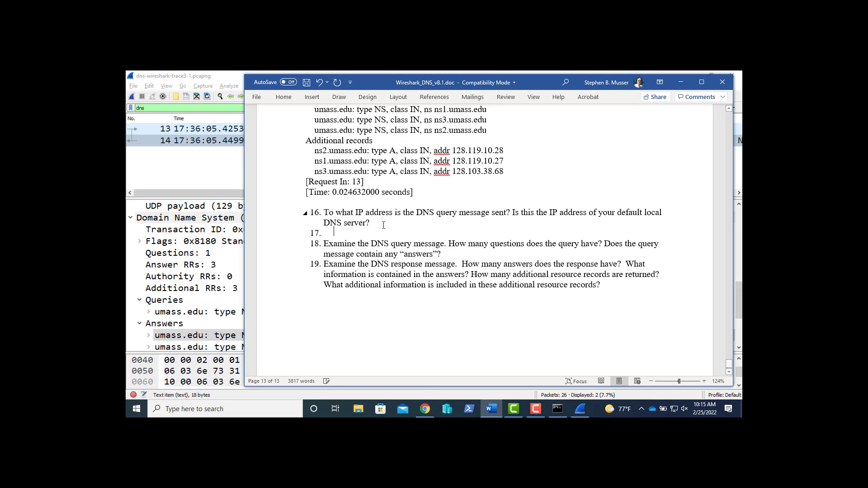
pyautogui.press('Tab')
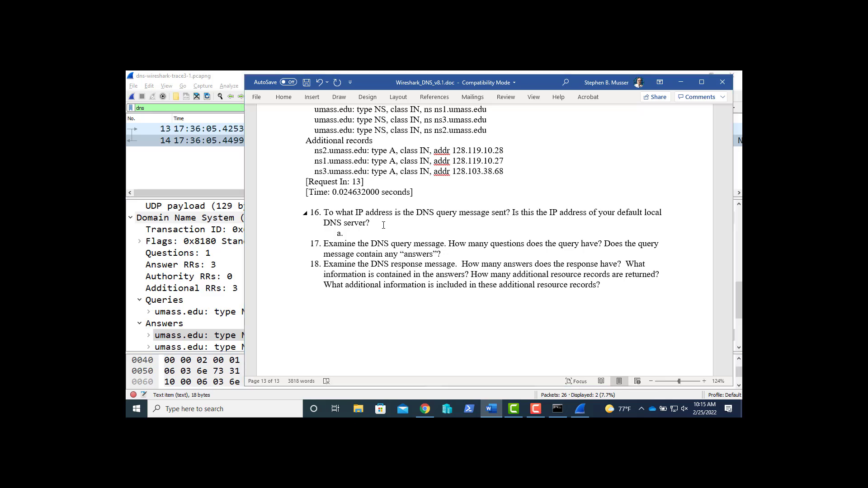
pyautogui.hotkey('alt', 'Tab')
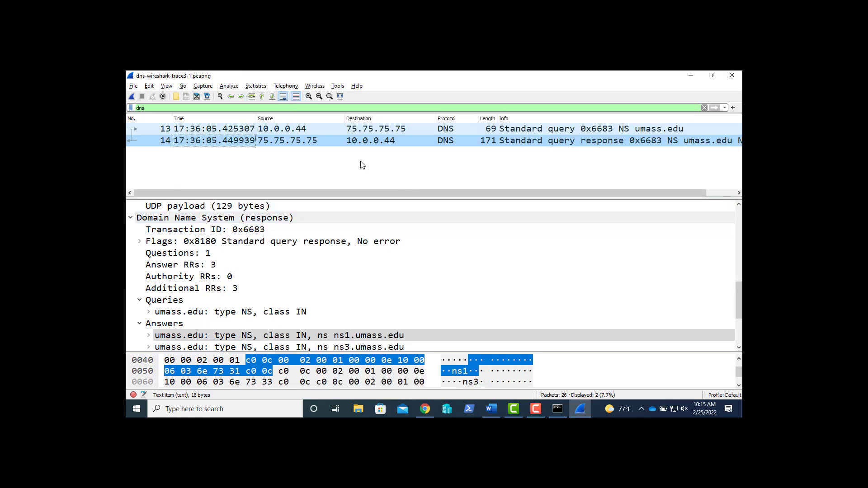
pyautogui.click(261, 129)
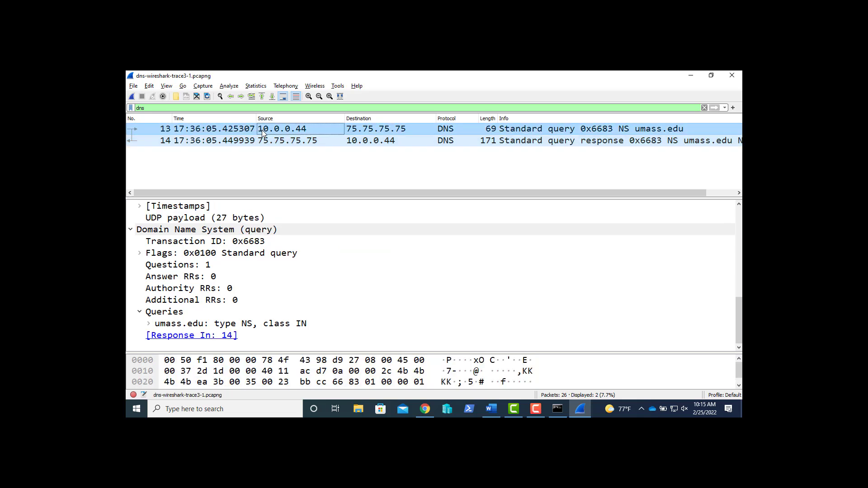
pyautogui.scroll(5, 261, 231)
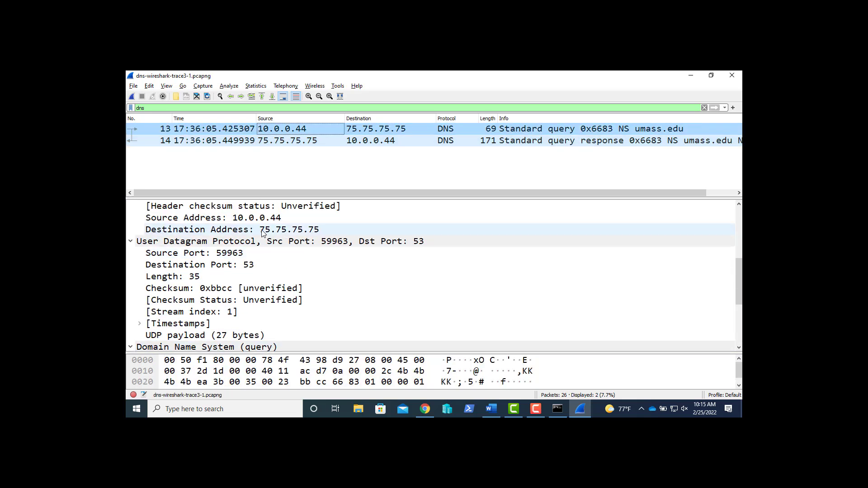
pyautogui.click(255, 289)
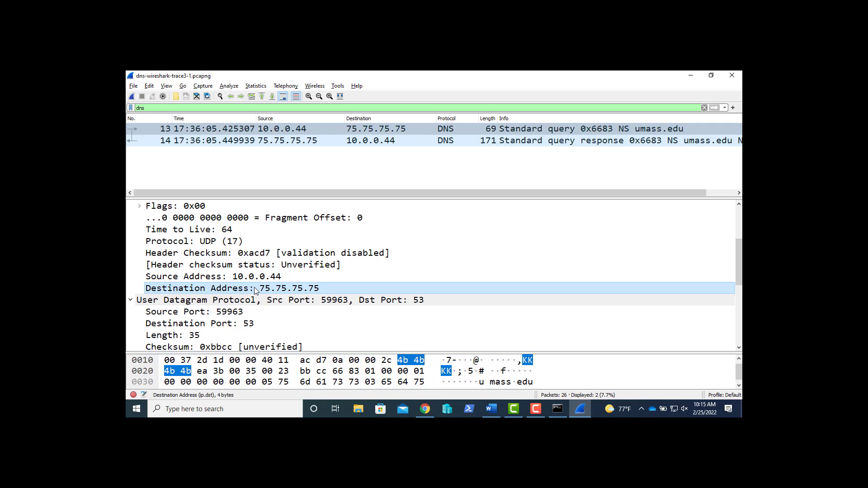
pyautogui.hotkey('alt', 'Tab')
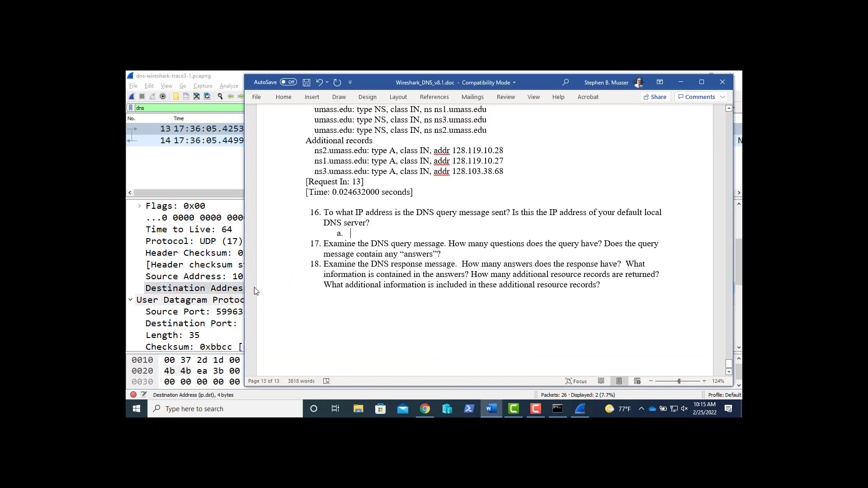
pyautogui.write('Destination Address: 75.75.75.75')
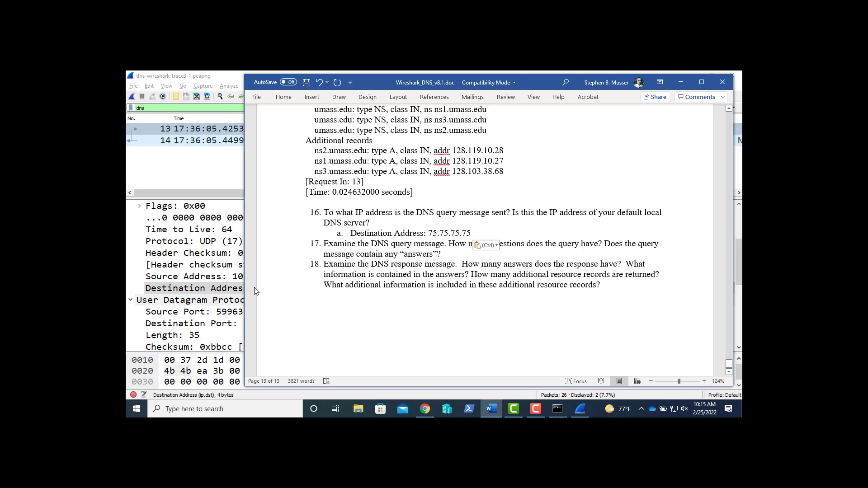
pyautogui.press('Return')
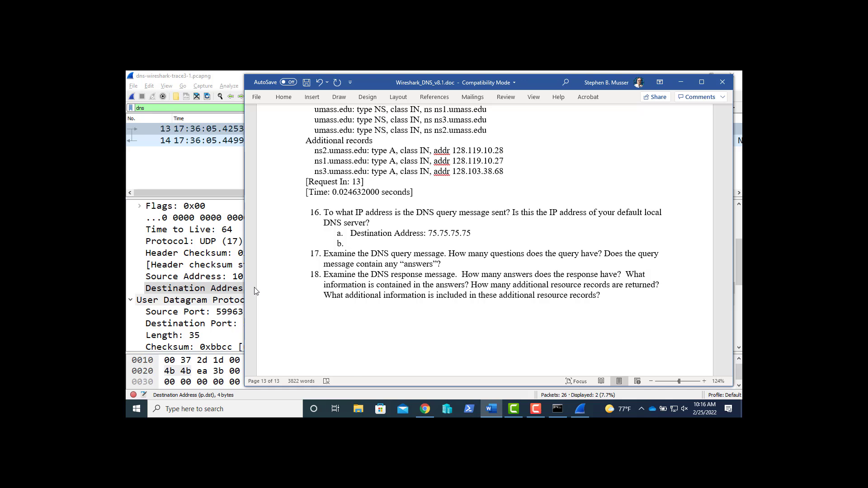
pyautogui.write('Yes, it sure is.')
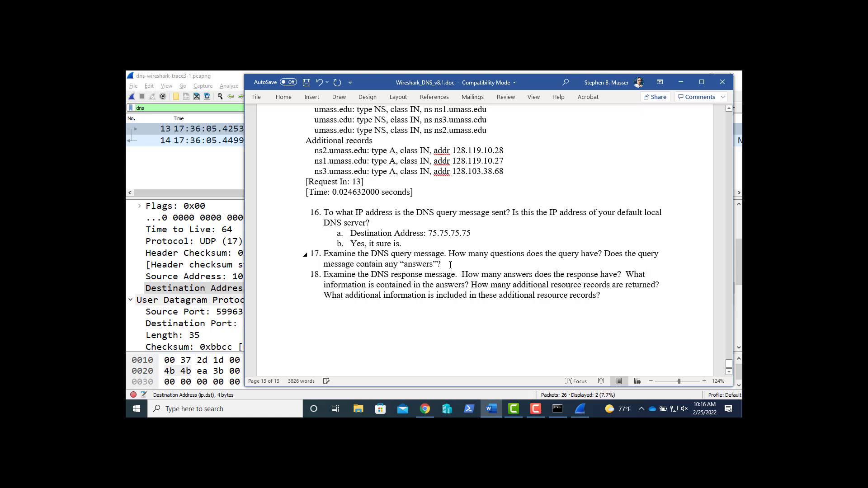
# Add sub-item a under question 17 in Word with packet 13's question count field from Wireshark, "Questions: 1", followed by a comma.
pyautogui.press('Return')
pyautogui.press('Tab')
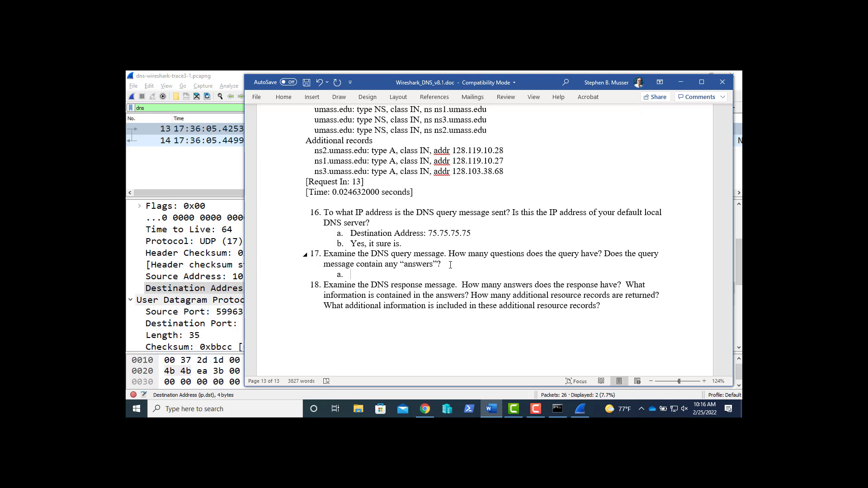
pyautogui.hotkey('alt', 'Tab')
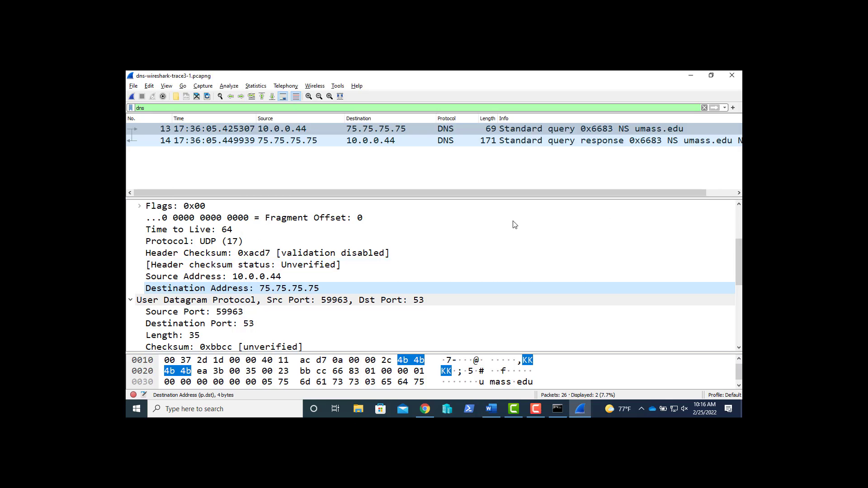
pyautogui.click(342, 129)
pyautogui.scroll(-5, 320, 264)
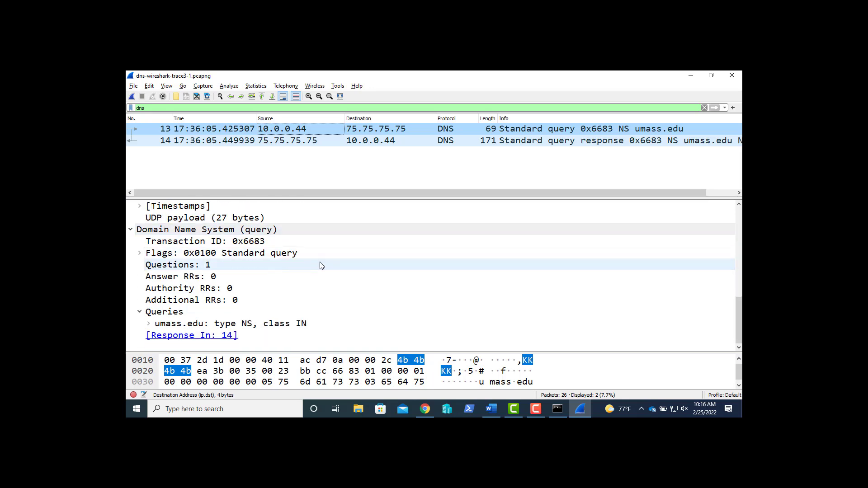
pyautogui.click(192, 266)
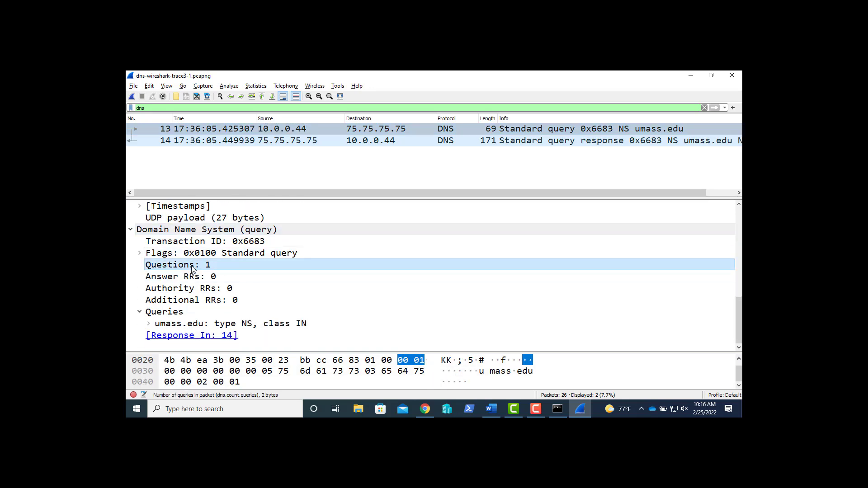
pyautogui.hotkey('alt', 'Tab')
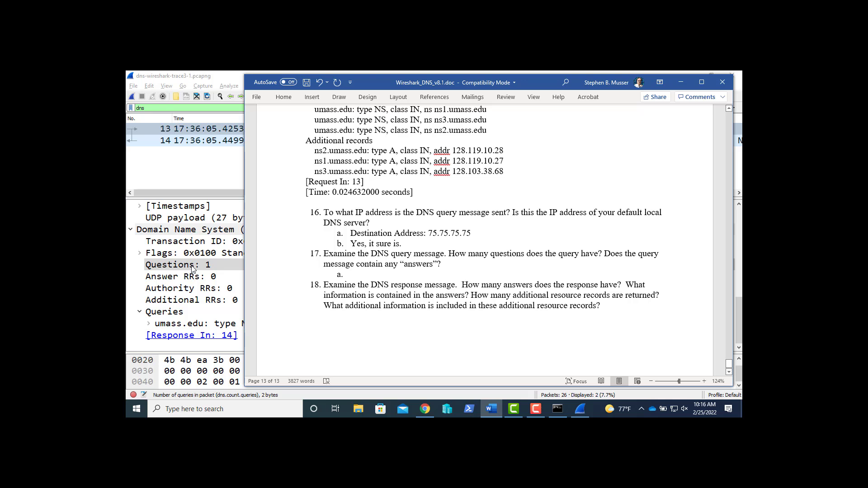
pyautogui.write('Questions: 1')
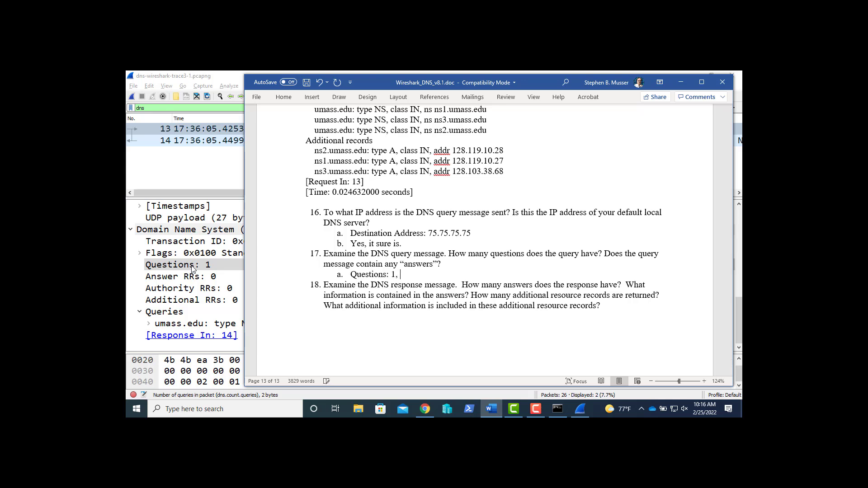
# Append packet 13's query record from Wireshark to answer 17a, "umass.edu: type NS, class IN".
pyautogui.hotkey('alt', 'Tab')
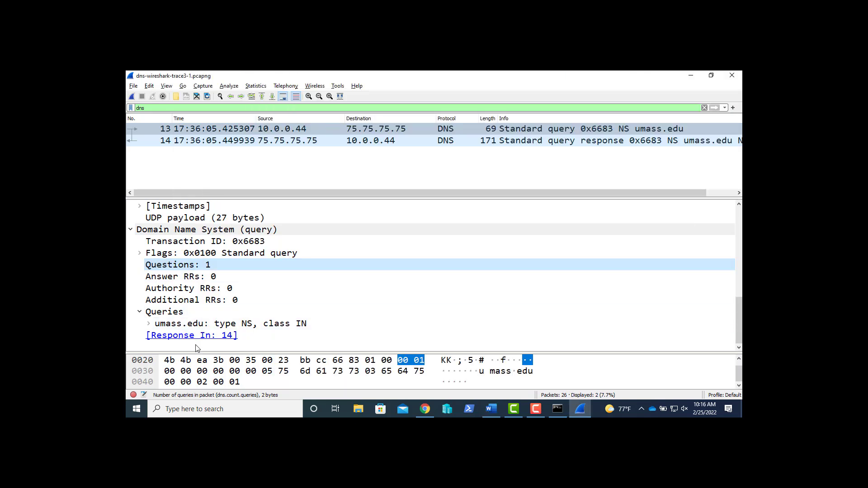
pyautogui.click(194, 327)
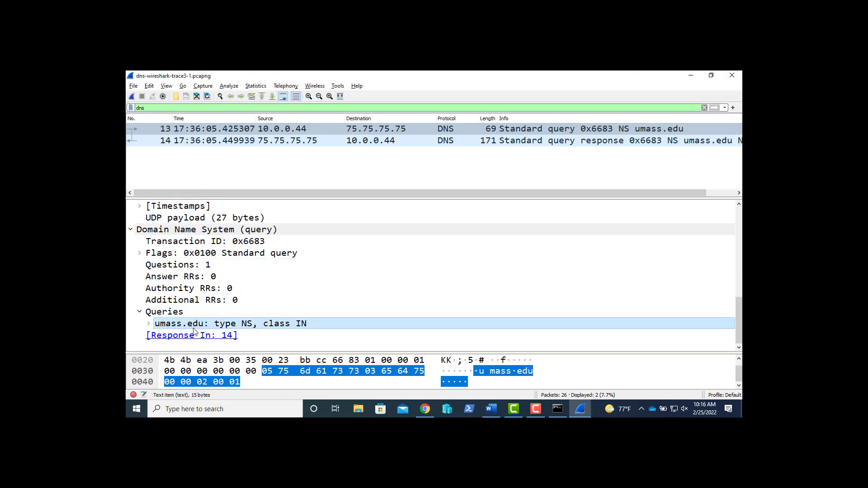
pyautogui.hotkey('alt', 'Tab')
pyautogui.write(',')
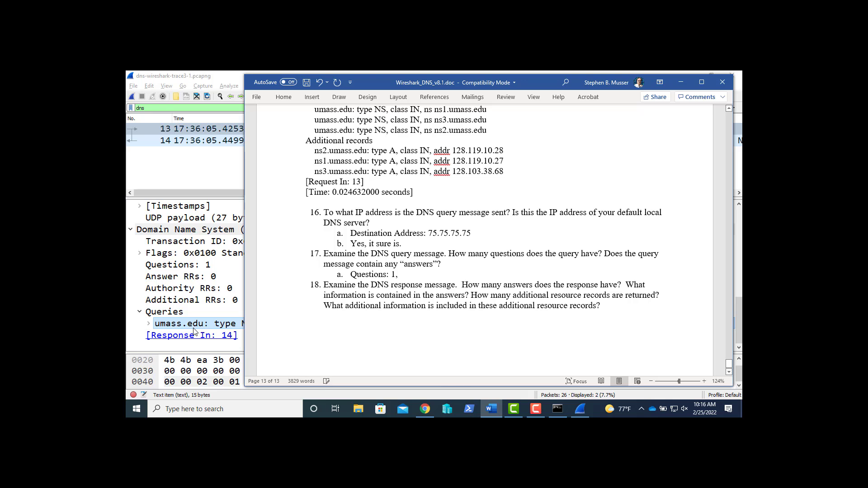
pyautogui.write('umass.edu: type NS, class IN')
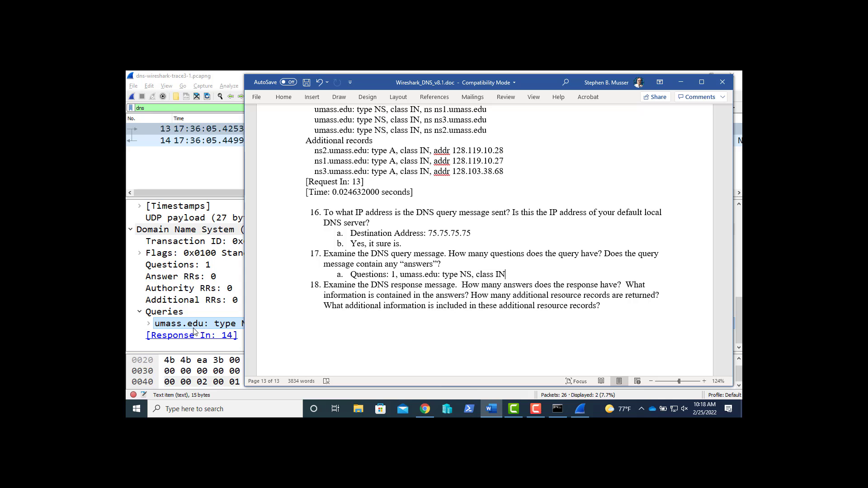
# Add sub-item b under question 17 with the text "No answers".
pyautogui.press('Return')
pyautogui.write('no')
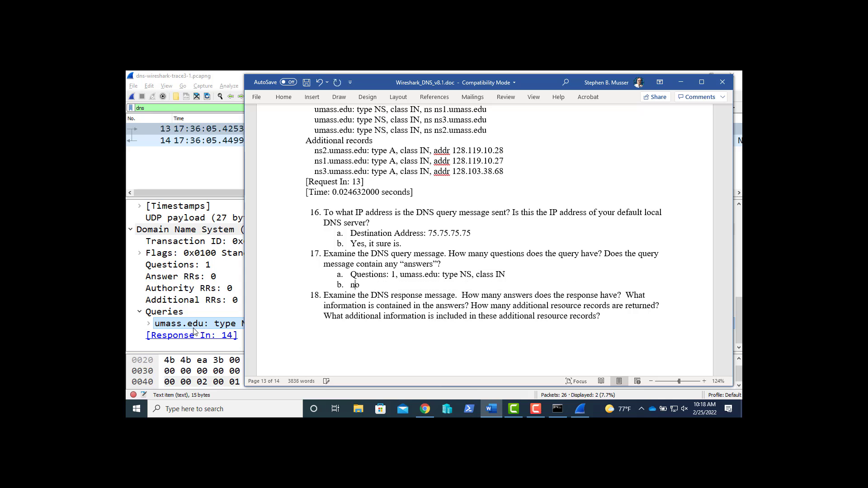
pyautogui.write(' answers')
# Try to add an indented answer line below question 18, then remove the extra list line.
pyautogui.click(604, 317)
pyautogui.press('Return')
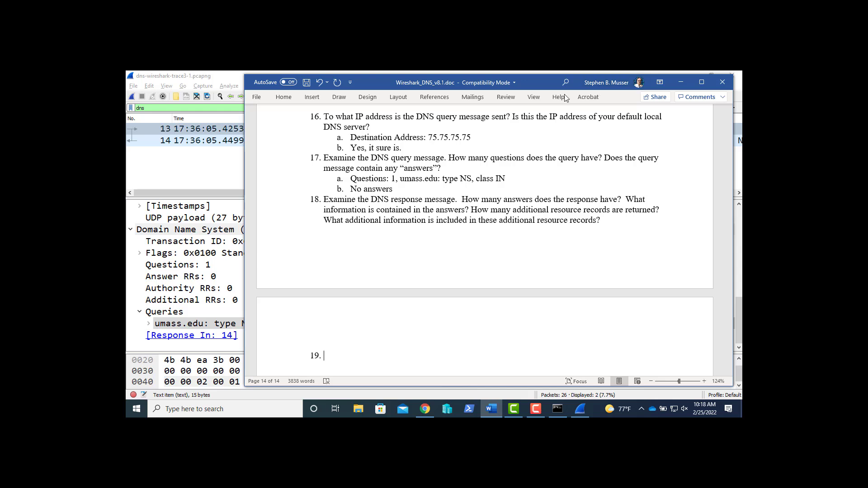
pyautogui.click(293, 100)
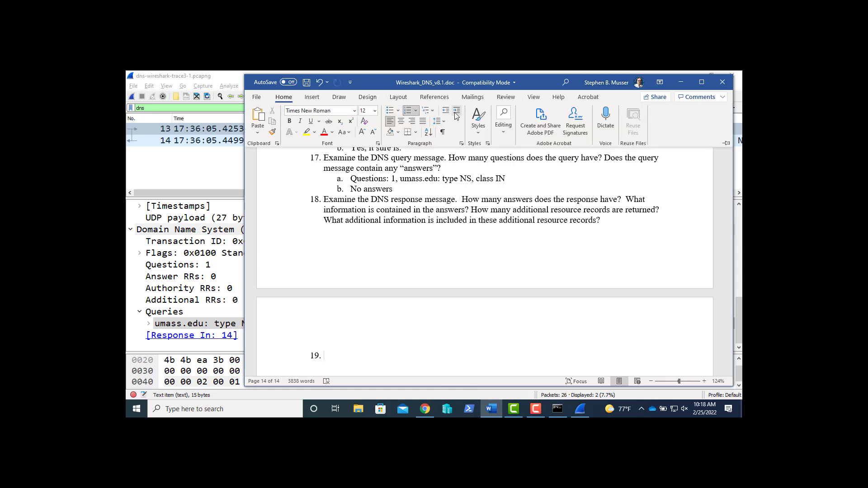
pyautogui.click(389, 351)
pyautogui.press('BackSpace')
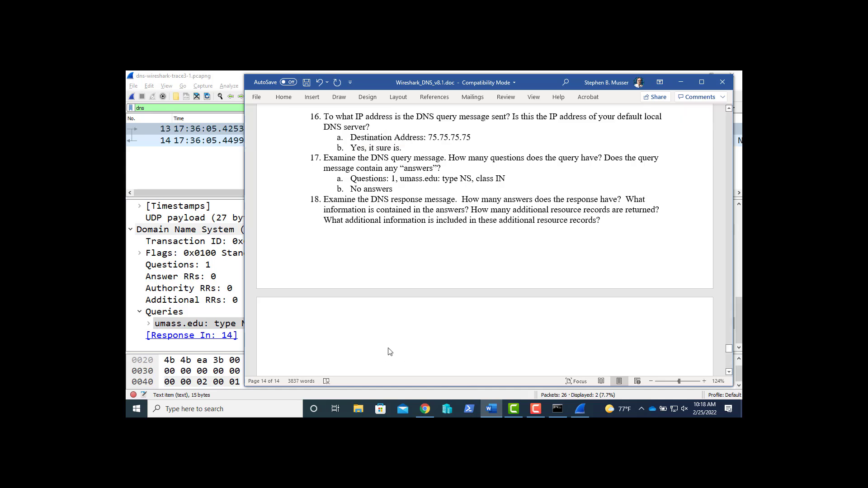
pyautogui.press('BackSpace')
pyautogui.press('BackSpace')
pyautogui.click(284, 98)
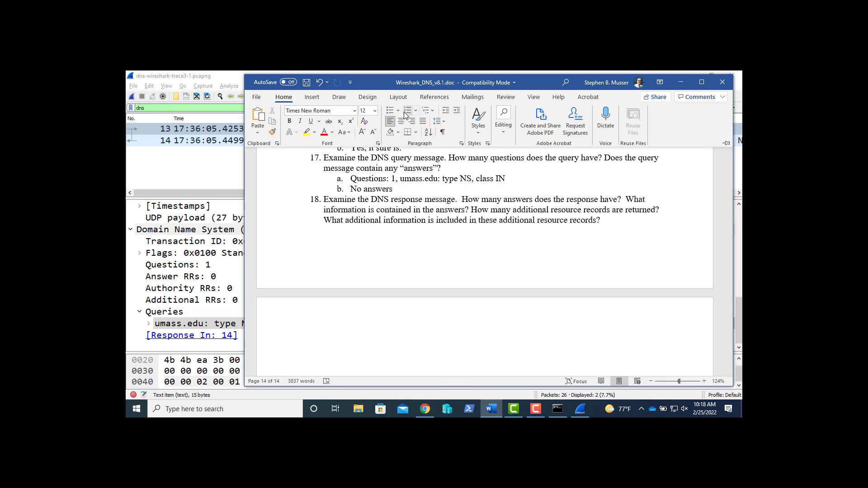
pyautogui.click(405, 115)
pyautogui.press('BackSpace')
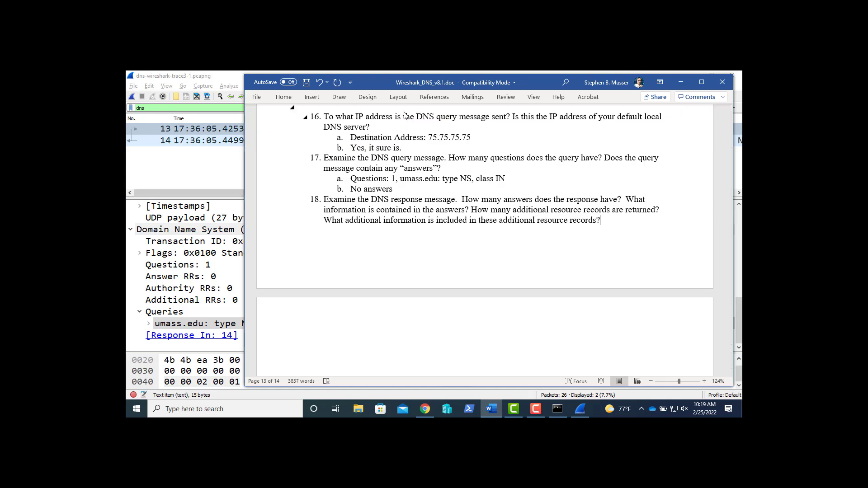
# Remove the hanging indent from question 18 about the DNS response message and add an empty numbered item below it.
pyautogui.press('Return')
pyautogui.write('`')
pyautogui.press('BackSpace')
pyautogui.press('BackSpace')
pyautogui.press('BackSpace')
pyautogui.press('BackSpace')
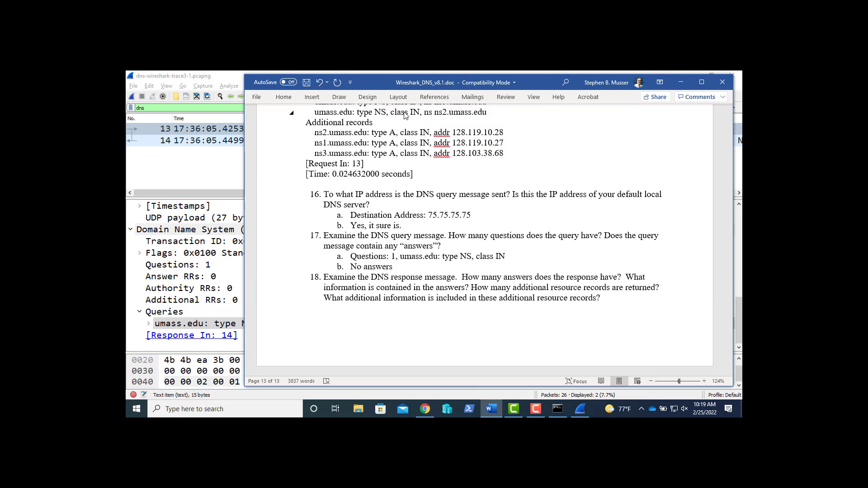
pyautogui.press('Tab')
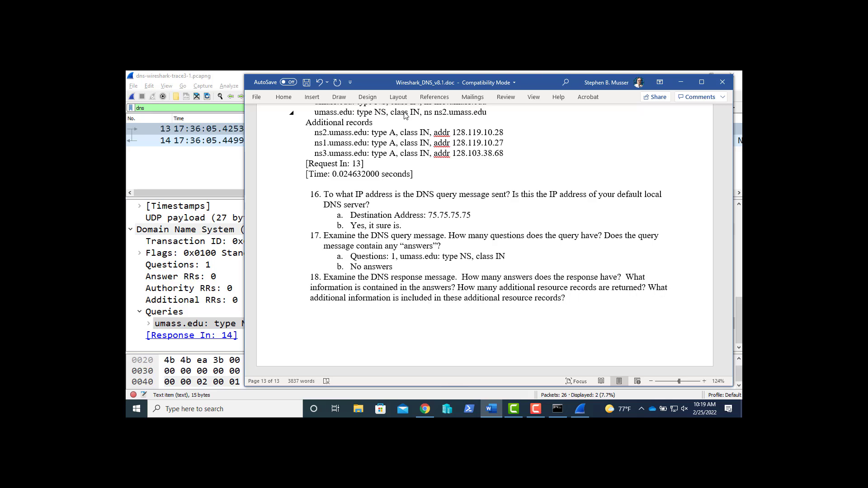
pyautogui.press('Return')
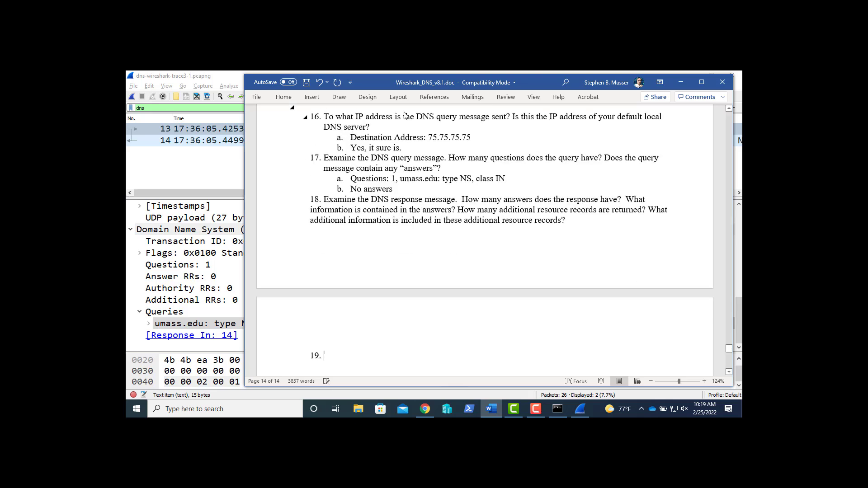
# Increase the list level of the question about the DNS query's destination IP address, then return to the empty item 19.
pyautogui.doubleClick(407, 116)
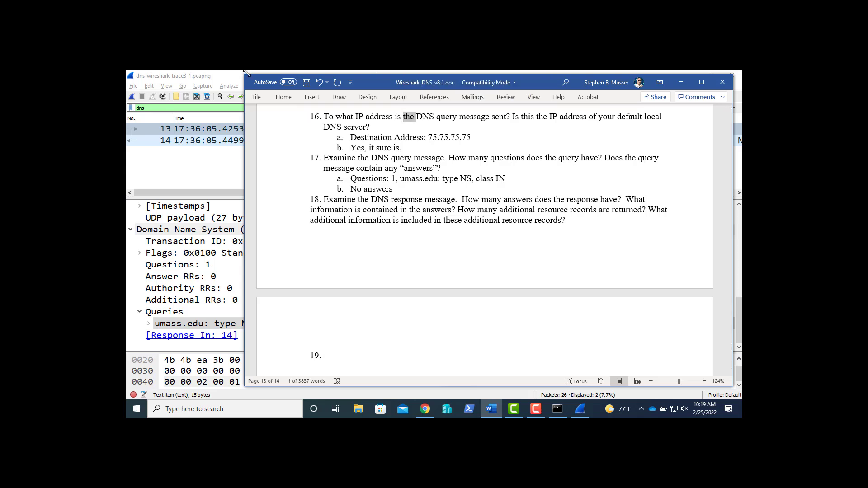
pyautogui.click(284, 98)
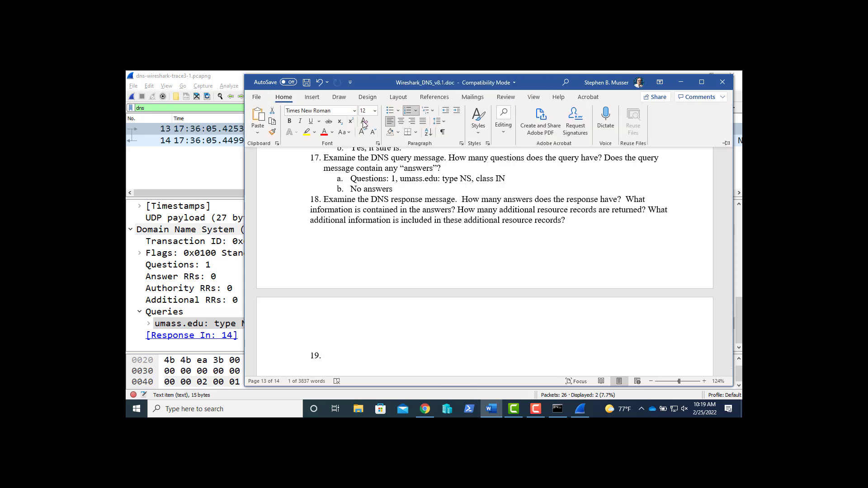
pyautogui.click(456, 112)
pyautogui.click(415, 112)
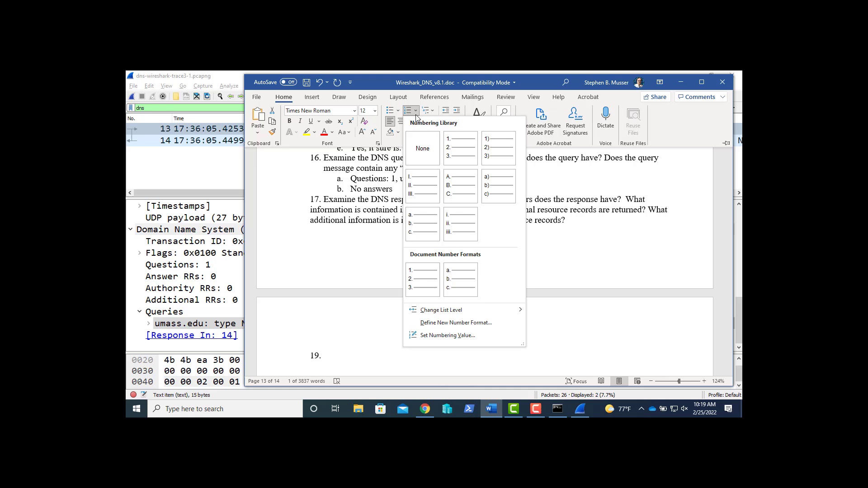
pyautogui.click(369, 352)
pyautogui.click(370, 354)
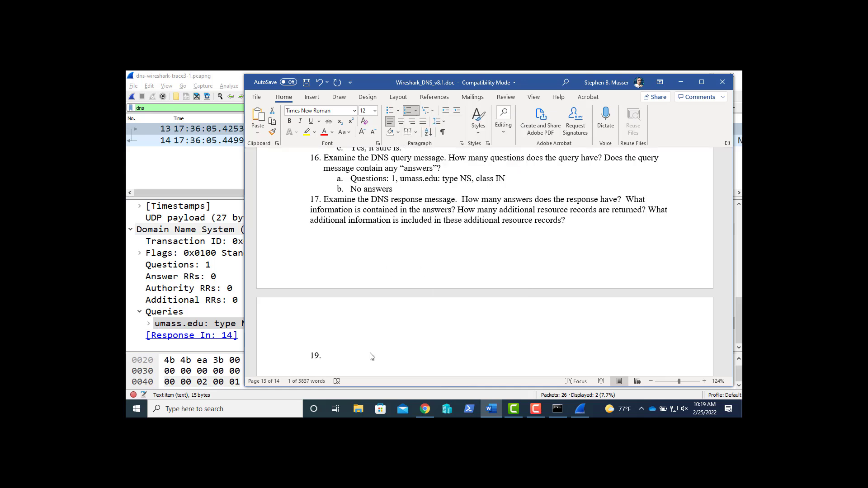
pyautogui.click(352, 354)
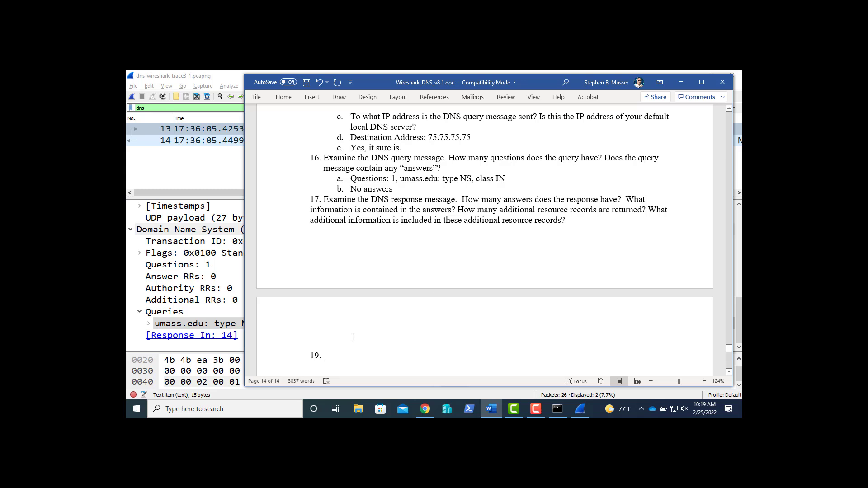
# Try to turn the empty item below the DNS response question into a lettered item, then undo the recent list changes.
pyautogui.scroll(-10, 353, 336)
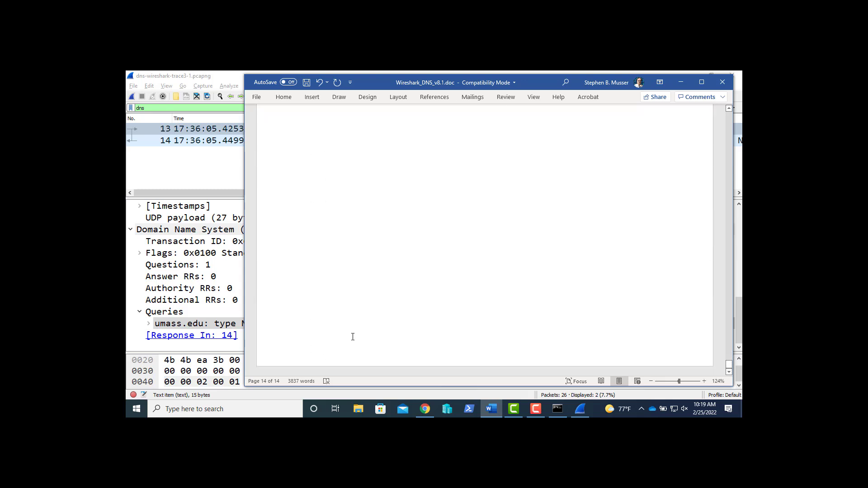
pyautogui.scroll(4, 353, 337)
pyautogui.scroll(2, 352, 337)
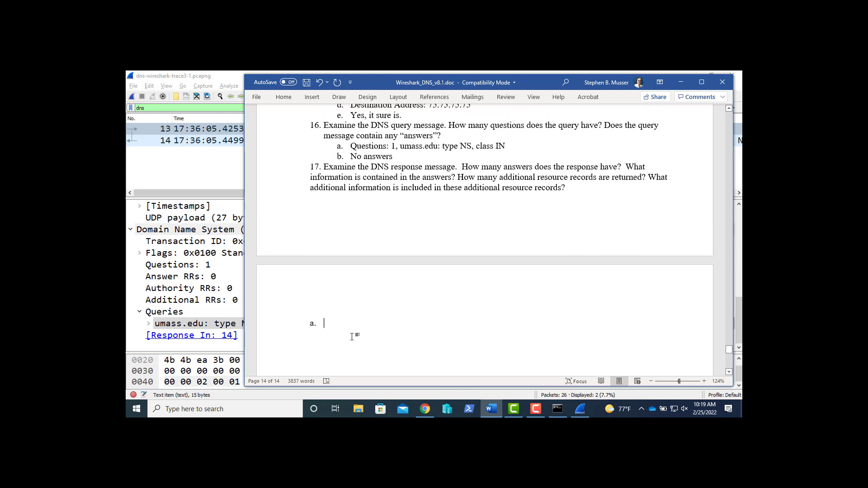
pyautogui.press('Home')
pyautogui.hotkey('ctrl', 'z')
pyautogui.hotkey('ctrl', 'z')
pyautogui.hotkey('ctrl', 'z')
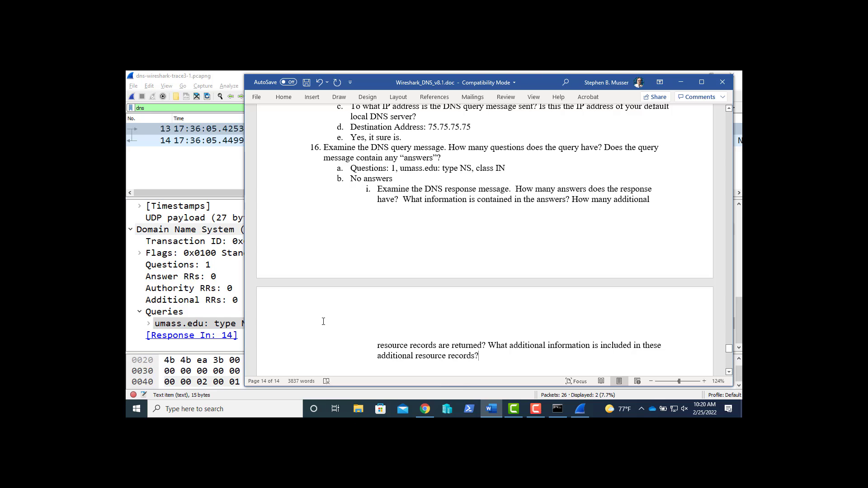
pyautogui.hotkey('ctrl', 'z')
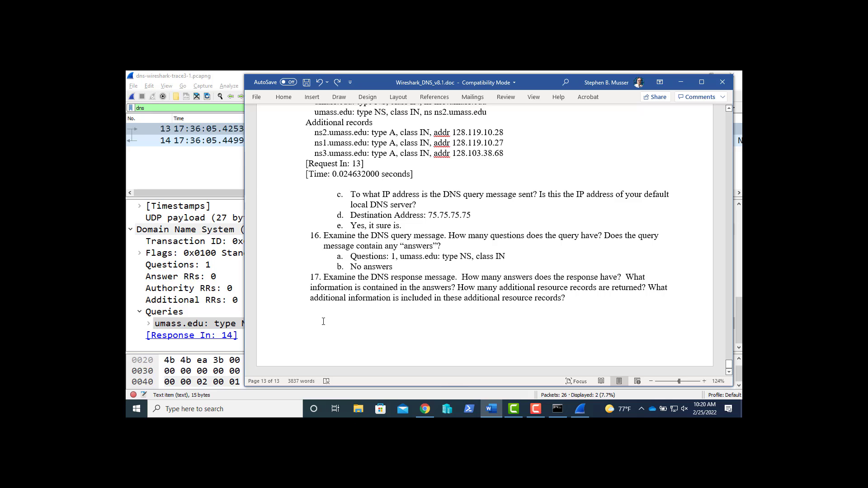
pyautogui.hotkey('ctrl', 'z')
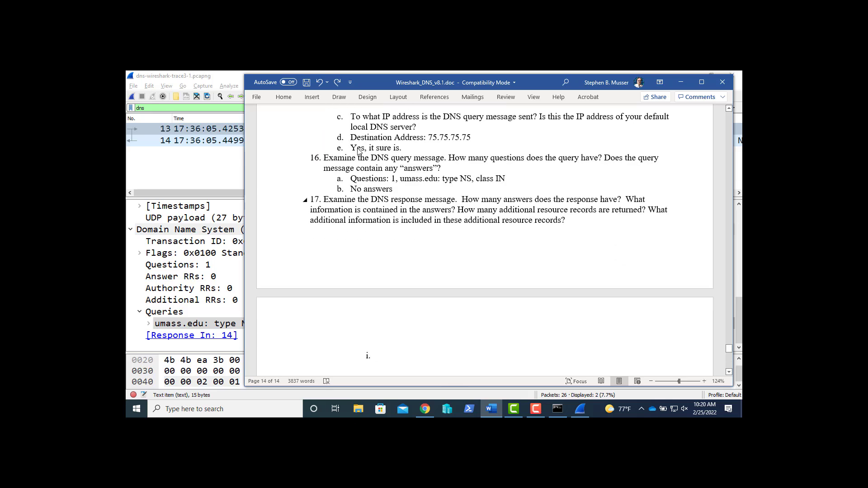
# Replace the empty list item below the DNS response question with a lettered sub-item a.
pyautogui.click(279, 99)
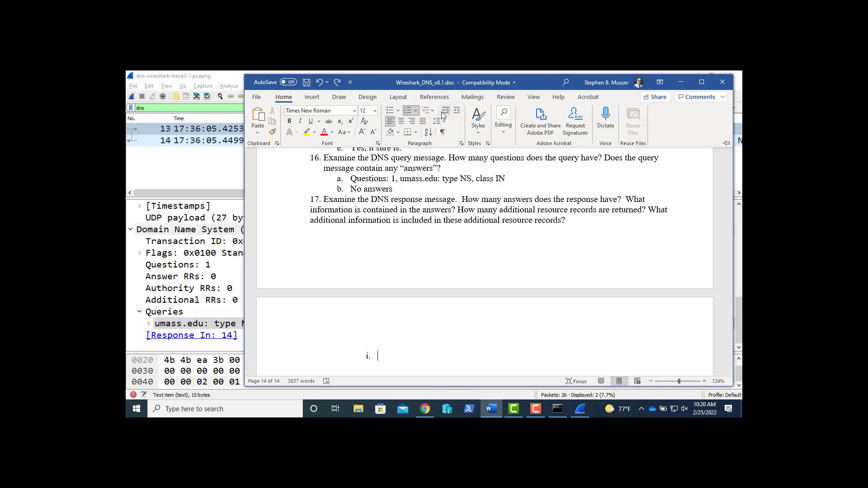
pyautogui.click(441, 113)
pyautogui.press('BackSpace')
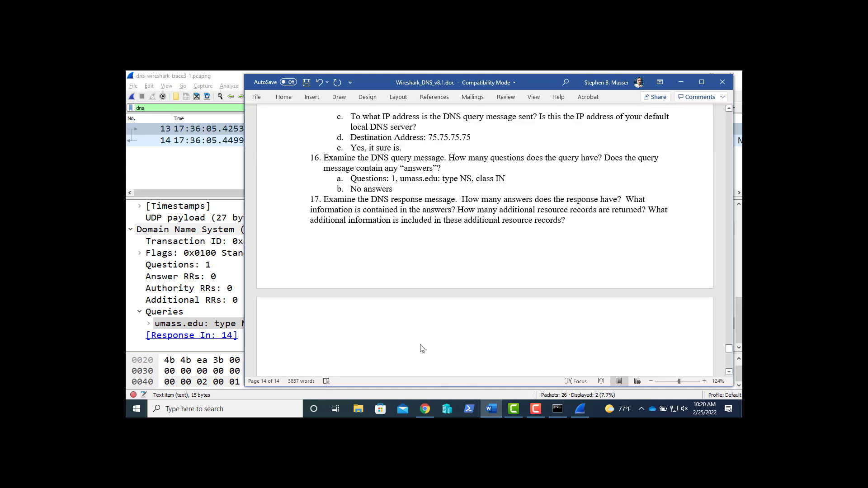
pyautogui.write('a.')
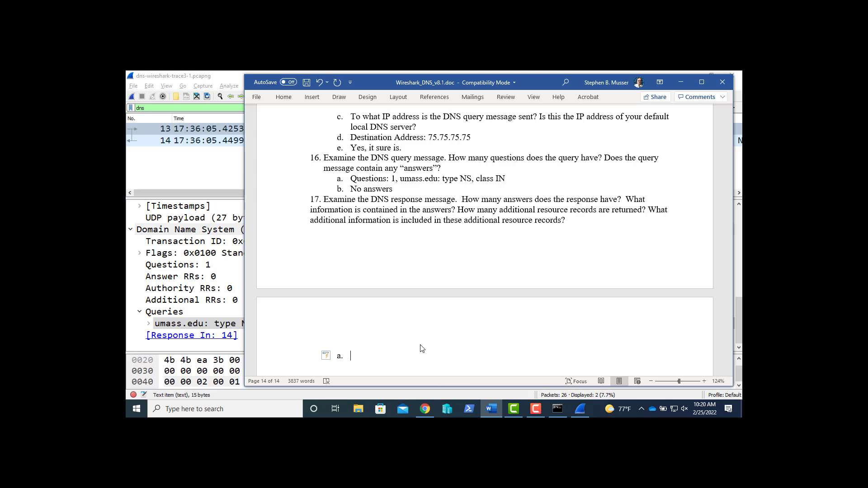
# Fill sub-item a with packet 14's answer count field from Wireshark, "Answer RRs: 3", and start sub-item b in Word.
pyautogui.hotkey('alt', 'Tab')
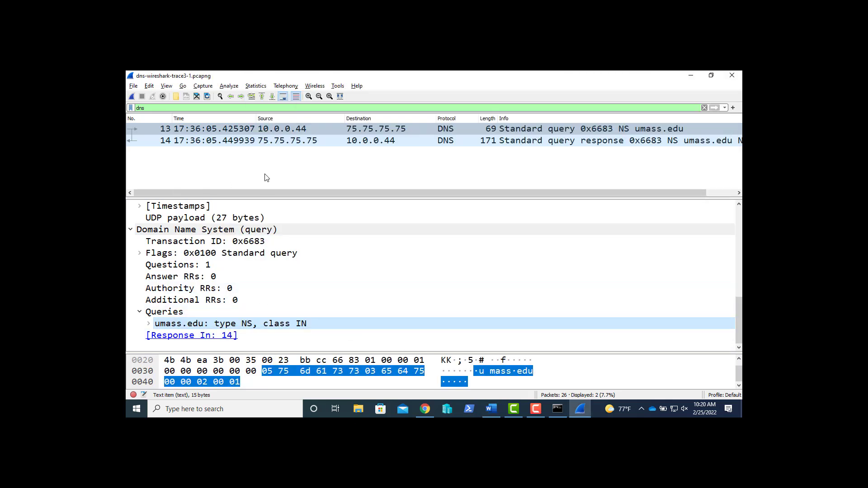
pyautogui.click(261, 141)
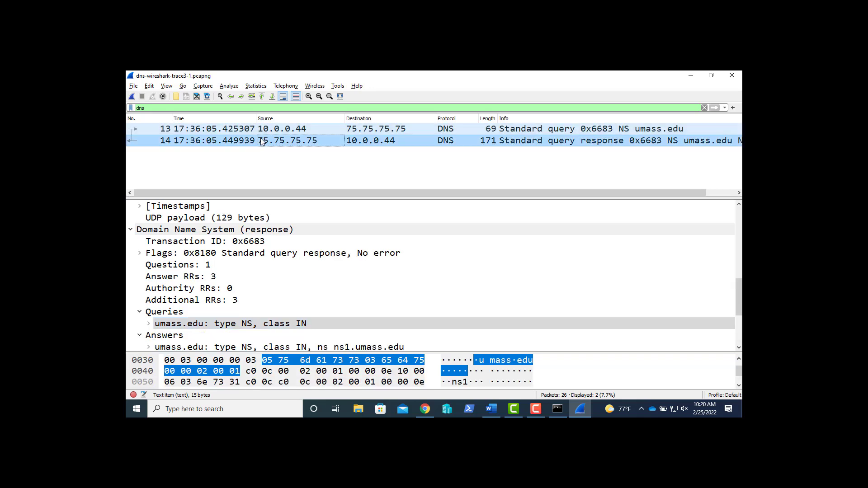
pyautogui.hotkey('alt', 'Tab')
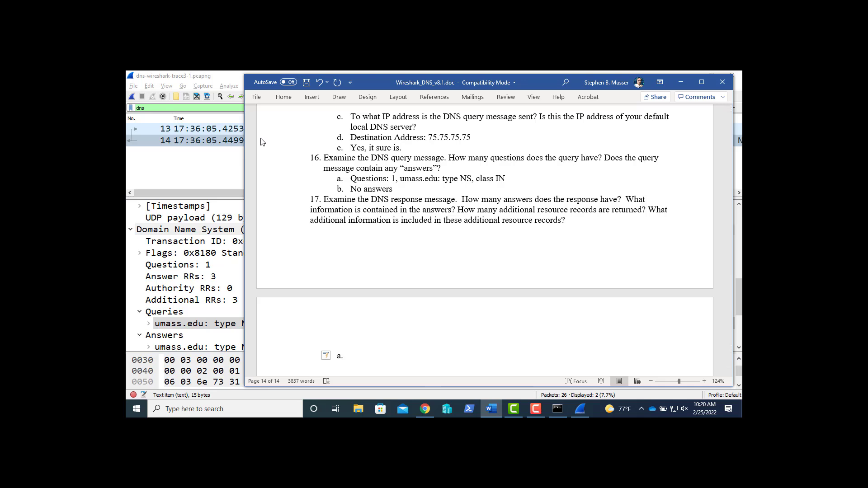
pyautogui.click(189, 277)
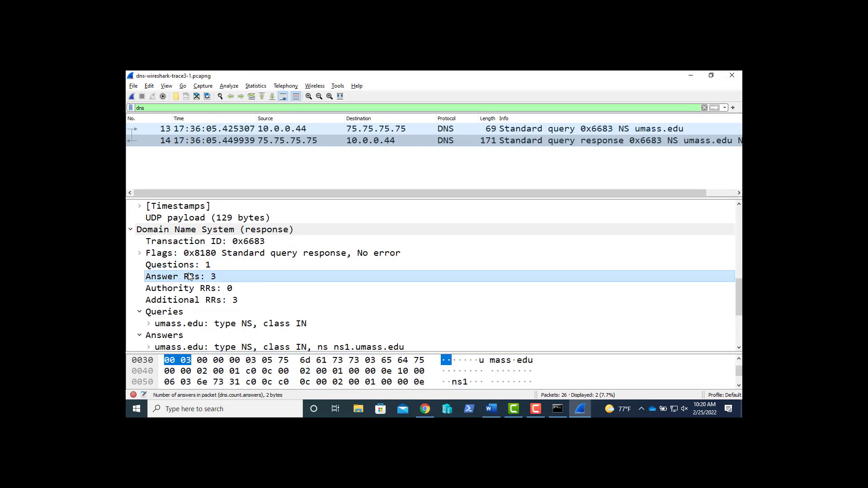
pyautogui.hotkey('alt', 'Tab')
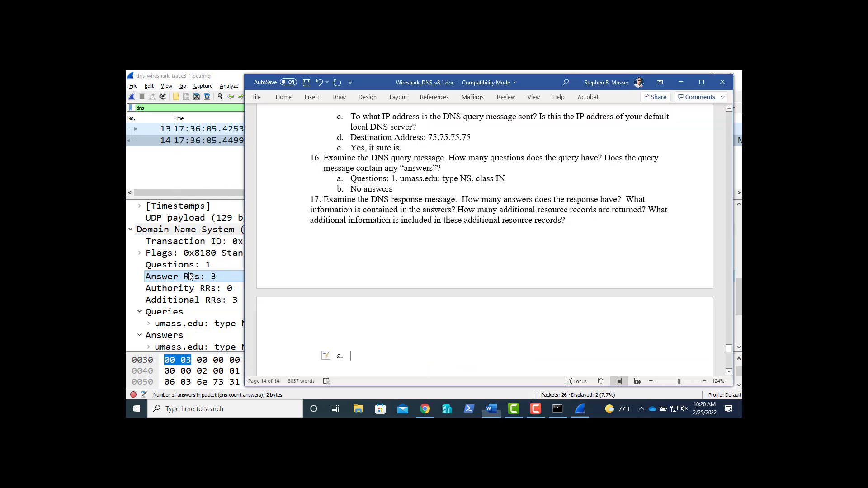
pyautogui.write('Answer RRs: 3')
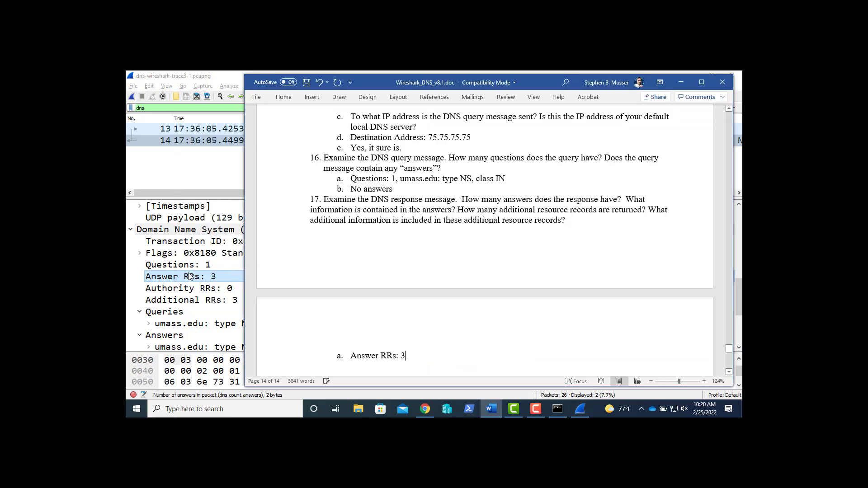
pyautogui.press('Return')
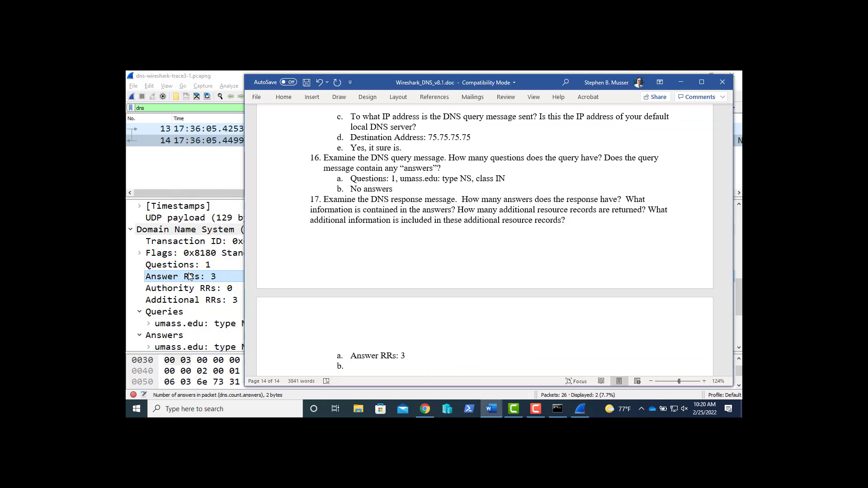
# Fill sub-item b with packet 14's first answer record from Wireshark, "umass.edu: type NS, class IN, ns ns1.umass.edu", and start sub-item c.
pyautogui.scroll(-2, 189, 276)
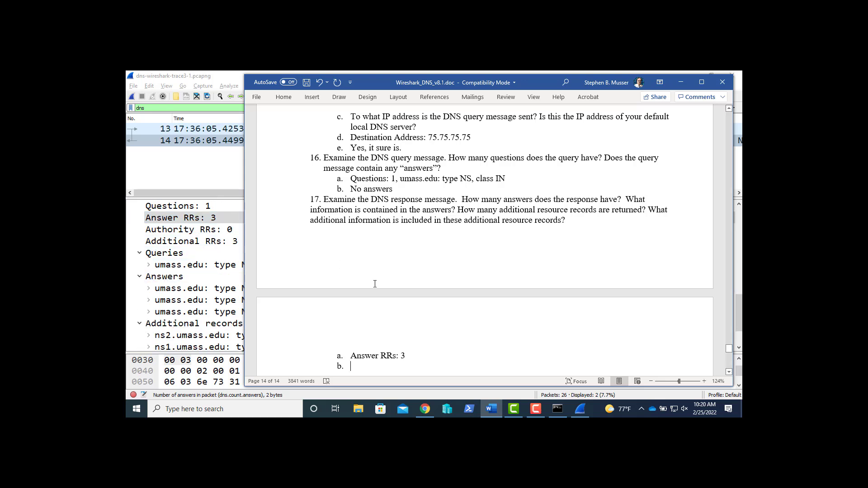
pyautogui.scroll(-2, 375, 284)
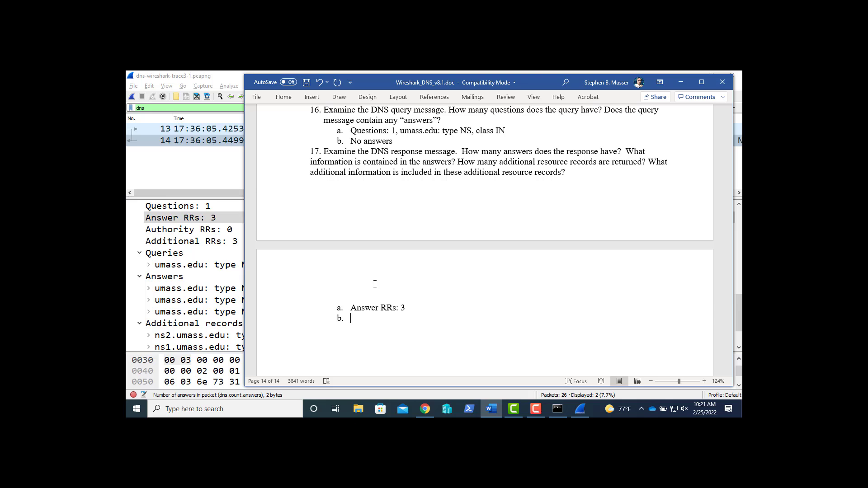
pyautogui.hotkey('alt', 'Tab')
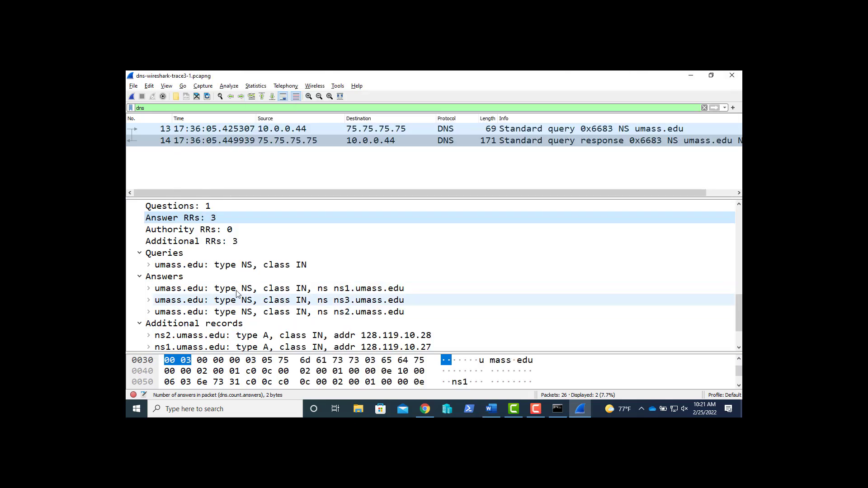
pyautogui.click(252, 288)
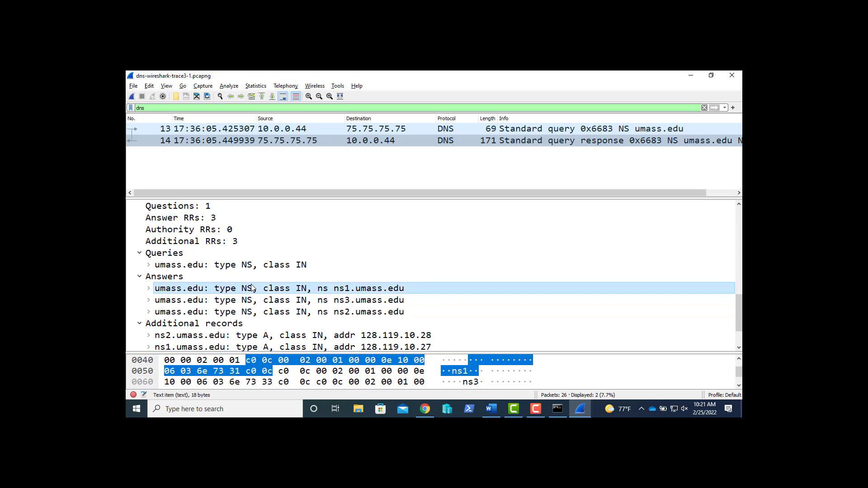
pyautogui.hotkey('alt', 'Tab')
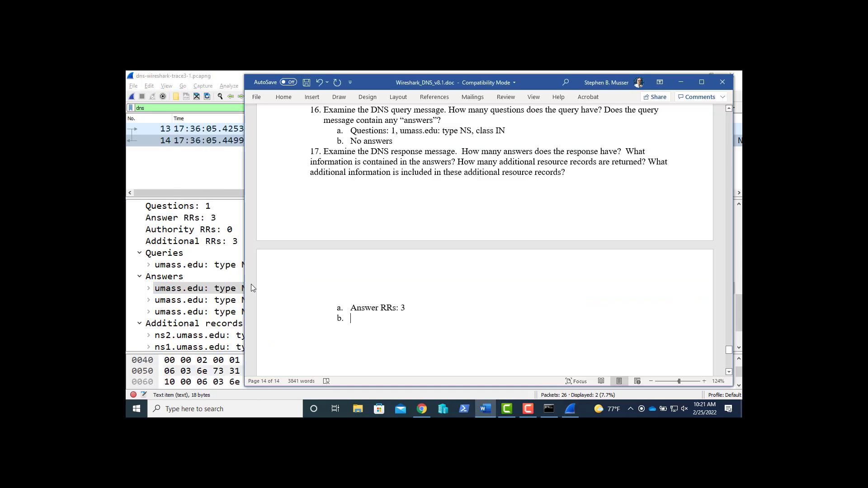
pyautogui.write('umass.edu: type NS, class IN, ns ns1.umass.edu')
pyautogui.press('Return')
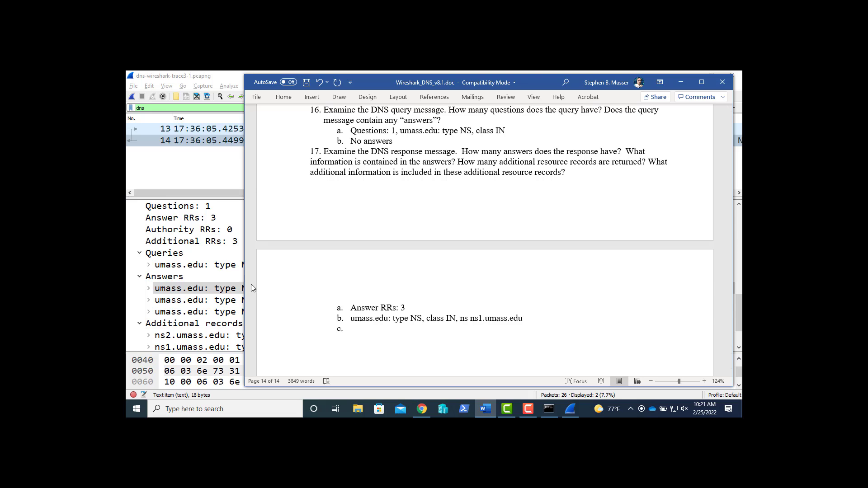
# Fill sub-item c with the second answer record from Wireshark, "umass.edu: type NS, class IN, ns ns3.umass.edu", and start sub-item d.
pyautogui.hotkey('alt', 'Tab')
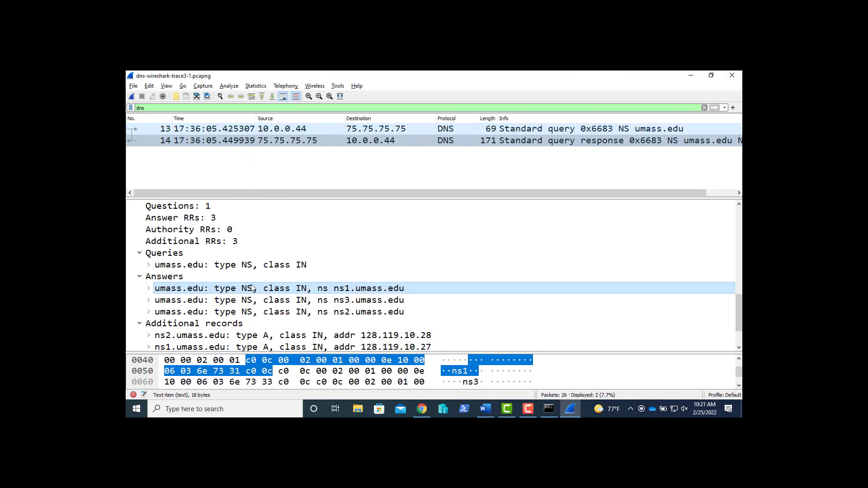
pyautogui.press('Down')
pyautogui.hotkey('alt', 'Tab')
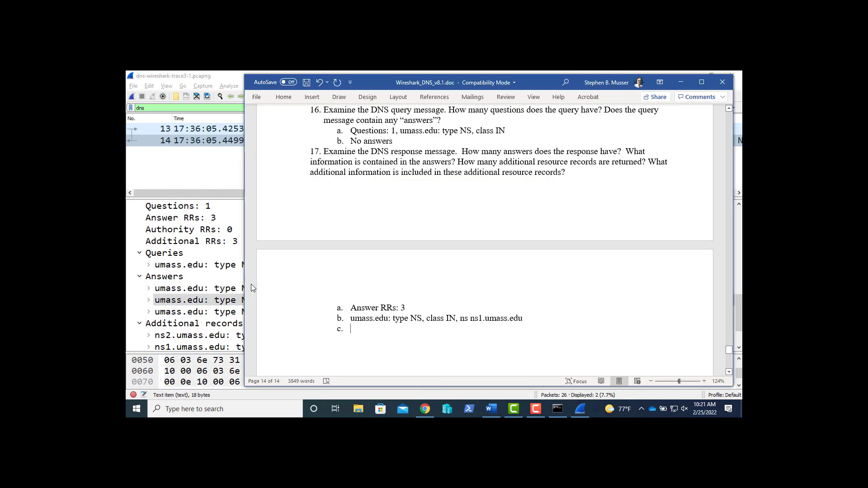
pyautogui.write('umass.edu: type NS, class IN, ns ns3.umass.edu')
pyautogui.press('Return')
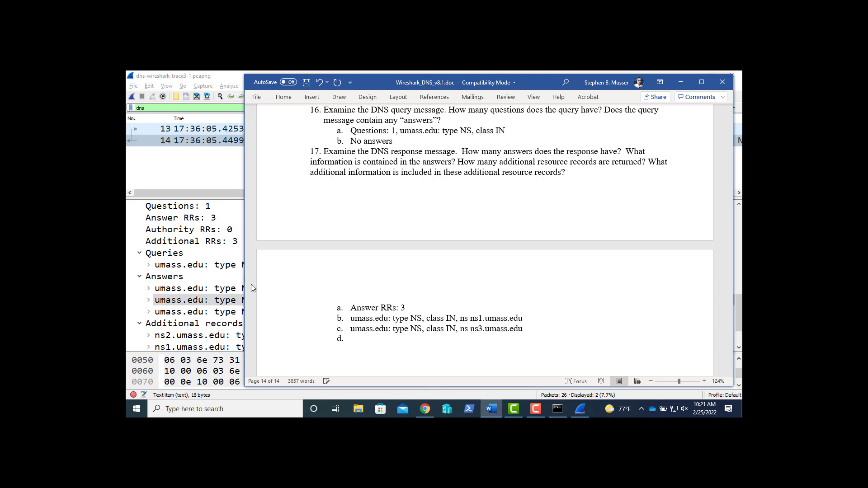
# Fill sub-item d with the third answer record from Wireshark, "umass.edu: type NS, class IN, ns ns2.umass.edu", and start sub-item e.
pyautogui.hotkey('alt', 'Tab')
pyautogui.press('Down')
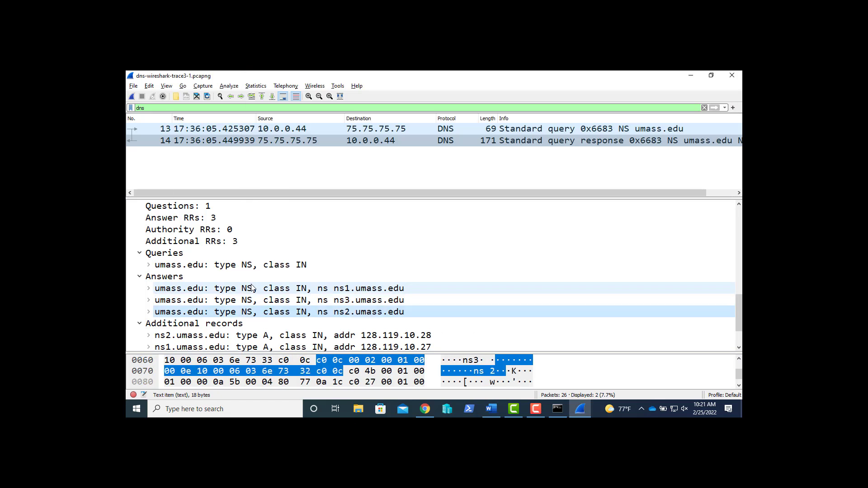
pyautogui.hotkey('alt', 'Tab')
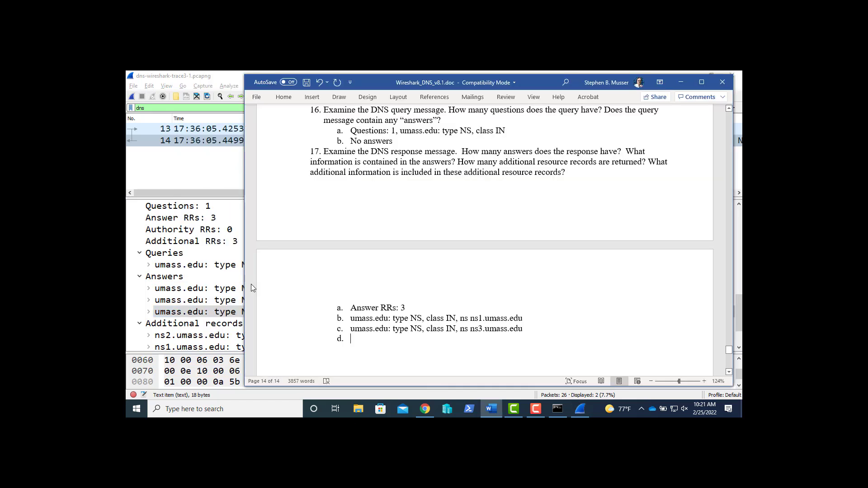
pyautogui.write('umass.edu: type NS, class IN, ns ns2.umass.edu')
pyautogui.press('Return')
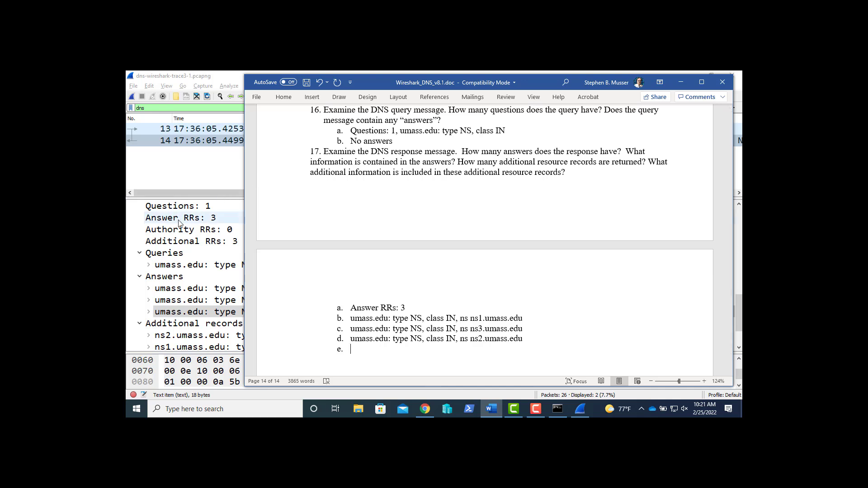
# Fill sub-item e with packet 14's additional record count field from Wireshark, "Additional RRs: 3", and start sub-item f in Word.
pyautogui.click(175, 242)
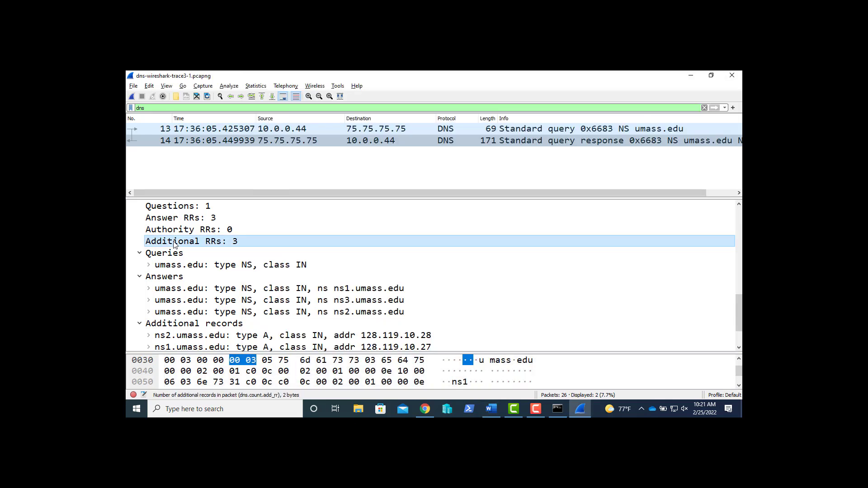
pyautogui.hotkey('alt', 'Tab')
pyautogui.write('Additional RRs: 3')
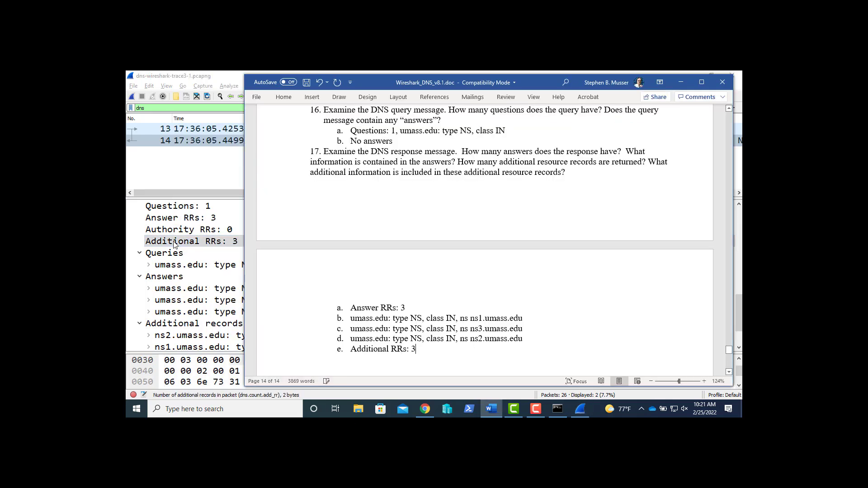
pyautogui.press('Return')
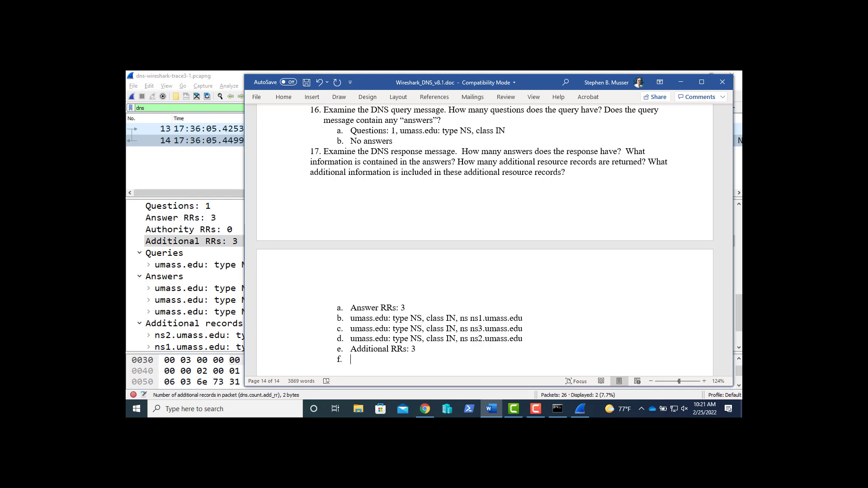
# Fill sub-item f with Wireshark's first additional record, "ns2.umass.edu: type A, class IN, addr 128.119.10.28", and start sub-item g in Word.
pyautogui.click(186, 75)
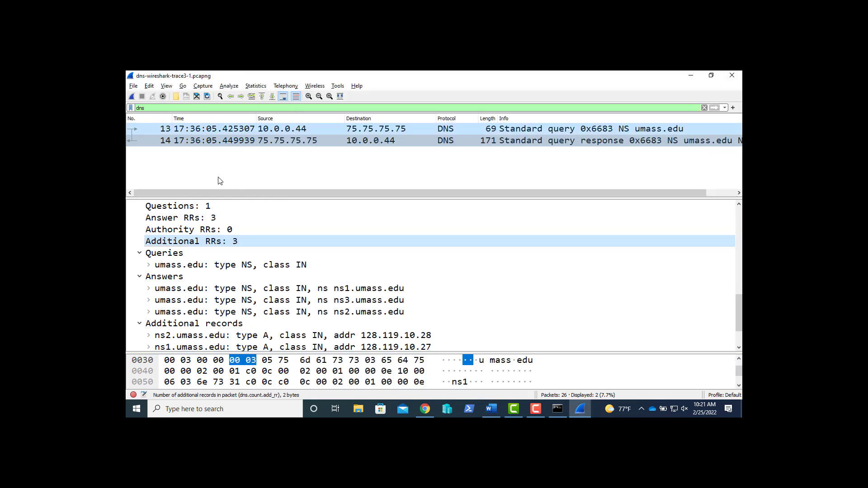
pyautogui.scroll(-2, 255, 242)
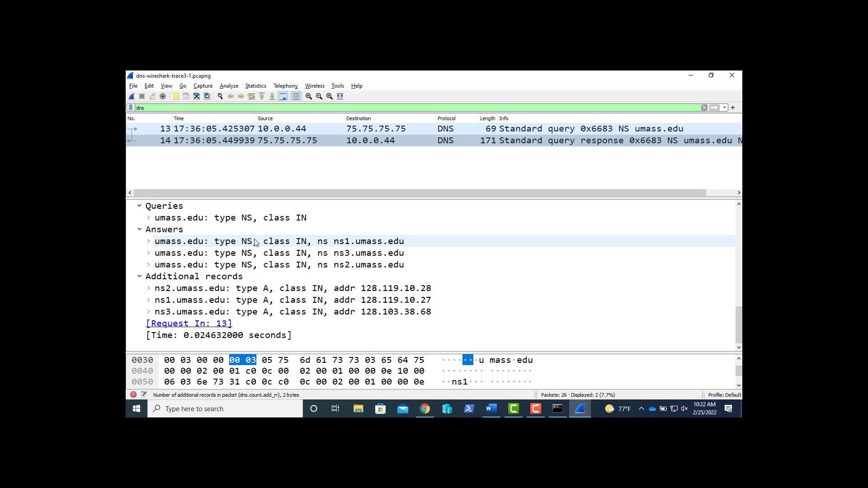
pyautogui.click(287, 289)
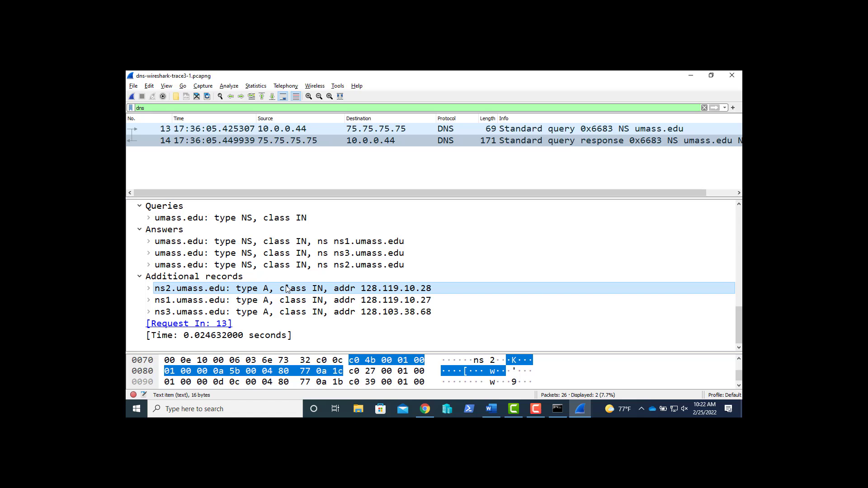
pyautogui.hotkey('alt', 'Tab')
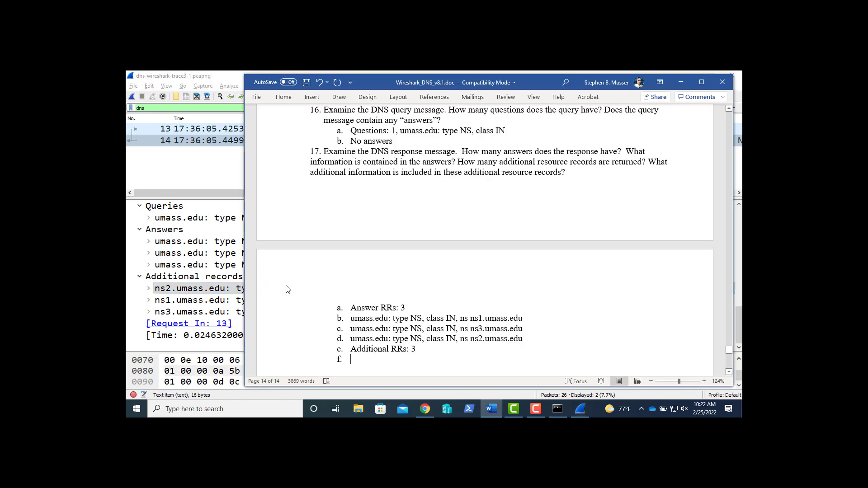
pyautogui.write('ns2.umass.edu: type A, class IN, addr 128.119.10.28')
pyautogui.press('Return')
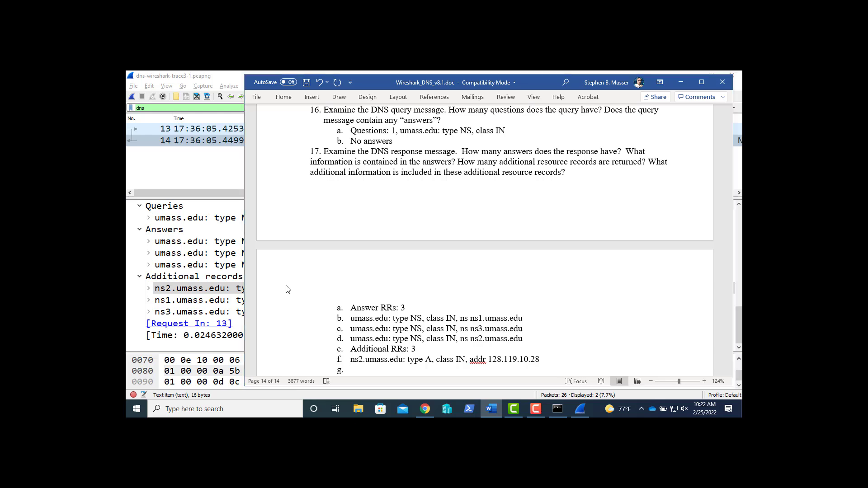
# Fill sub-item g with the second additional record from Wireshark, "ns1.umass.edu: type A, class IN, addr 128.119.10.27", and start sub-item h.
pyautogui.hotkey('alt', 'Tab')
pyautogui.press('Down')
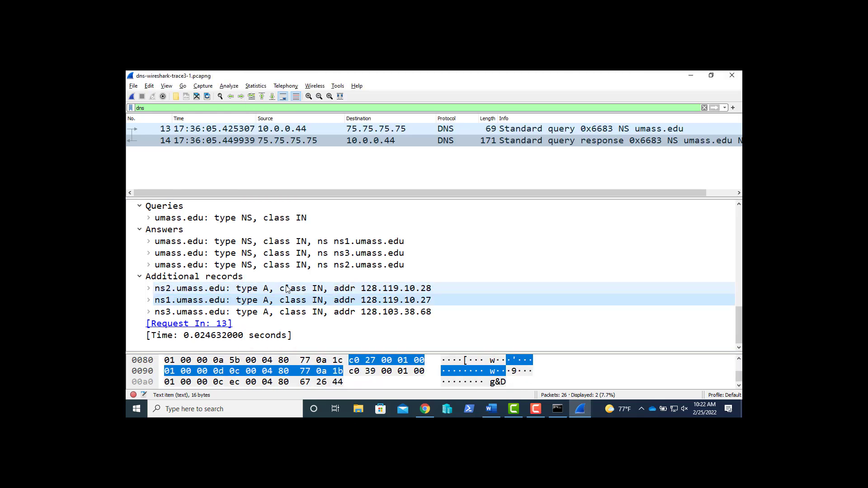
pyautogui.hotkey('alt', 'Tab')
pyautogui.write('ns1.umass.edu: type A, class IN, addr 128.119.10.27')
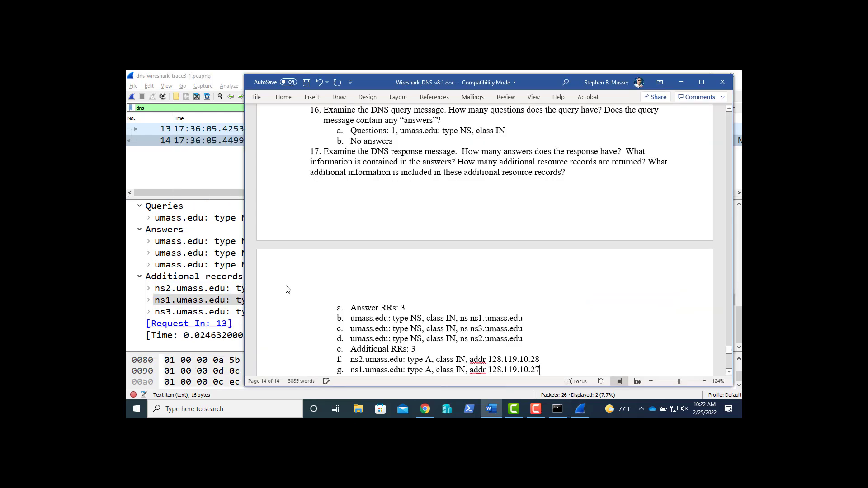
pyautogui.press('Return')
# Fill sub-item h with the third additional record from Wireshark, "ns3.umass.edu: type A, class IN, addr 128.103.38.68".
pyautogui.hotkey('alt', 'Tab')
pyautogui.press('Down')
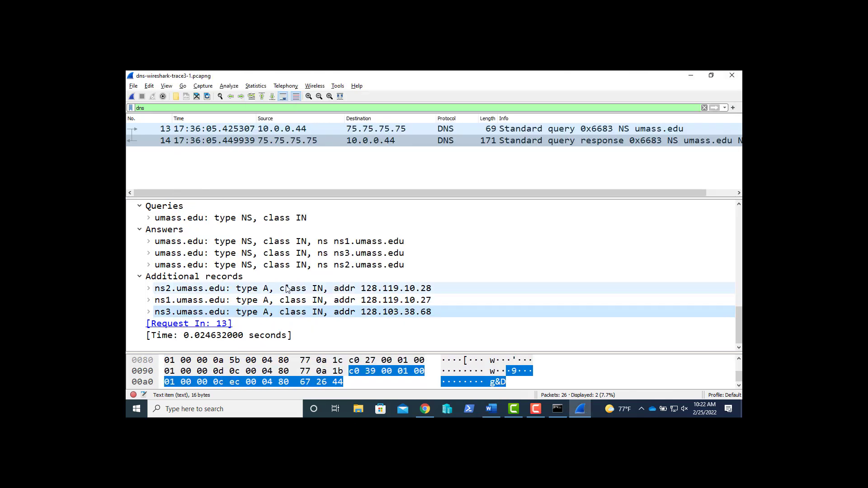
pyautogui.hotkey('alt', 'Tab')
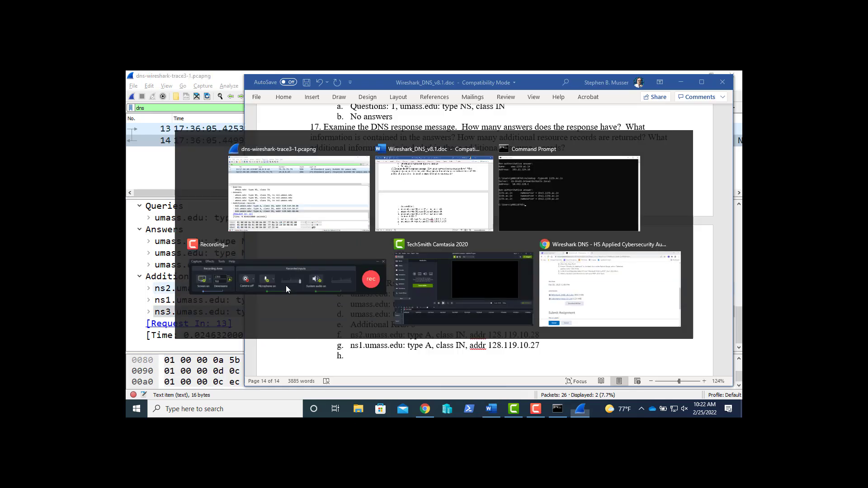
pyautogui.write('ns3.umass.edu: type A, class IN, addr 128.103.38.68')
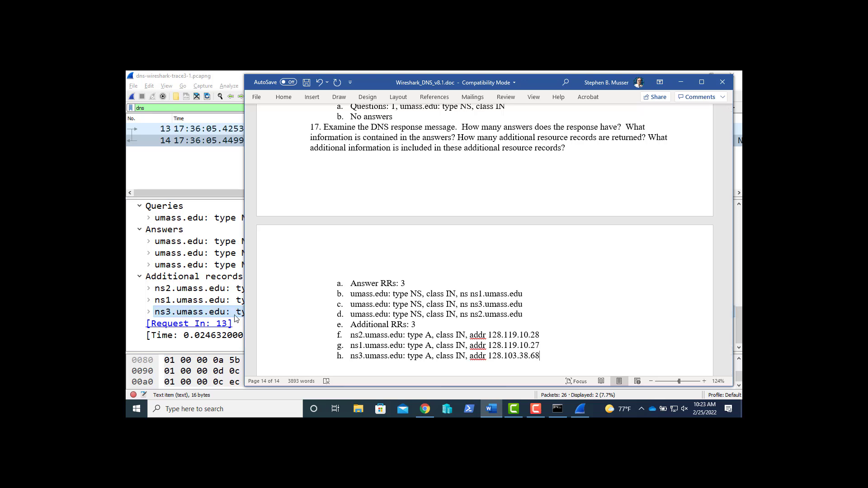
# Check the rest of the Word document after question 17 for further questions, and minimize the document to return to Wireshark.
pyautogui.scroll(-10, 375, 281)
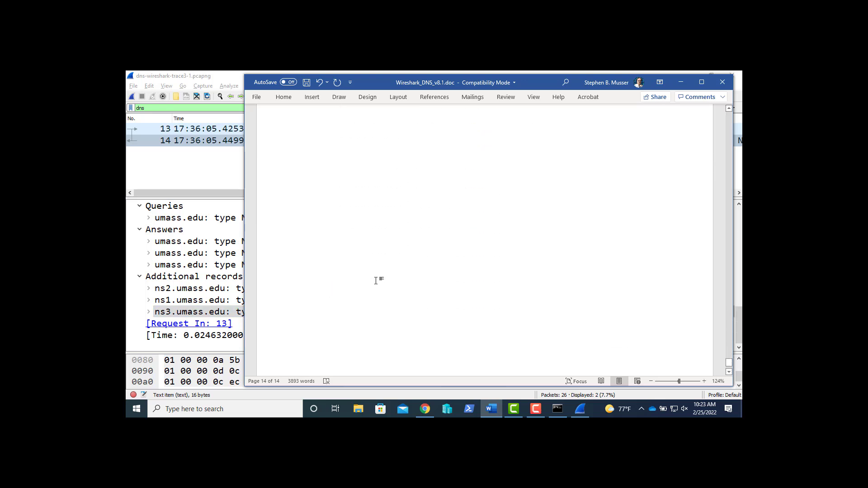
pyautogui.scroll(6, 376, 281)
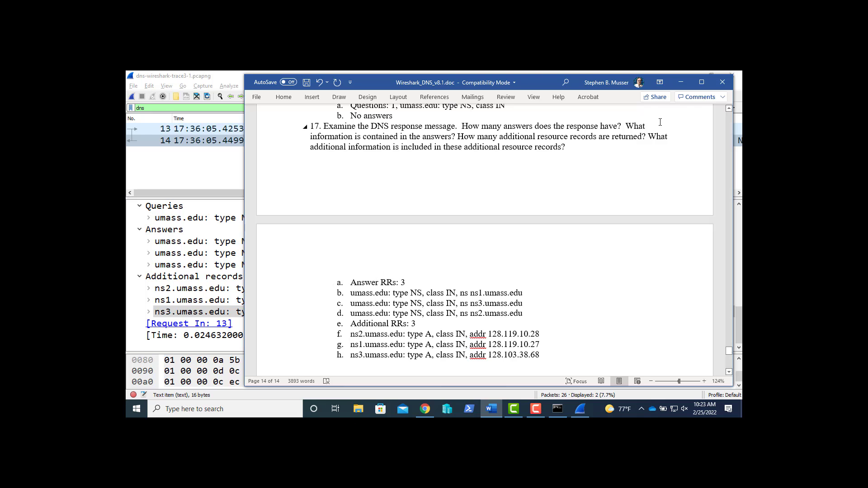
pyautogui.click(681, 83)
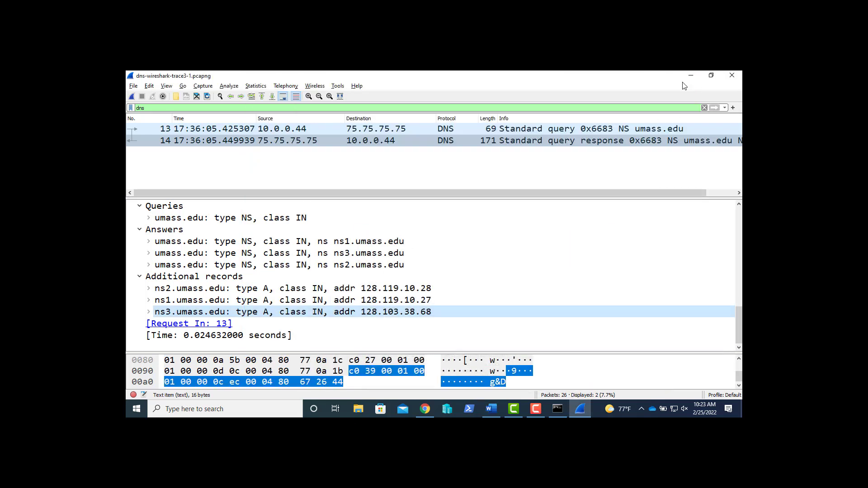